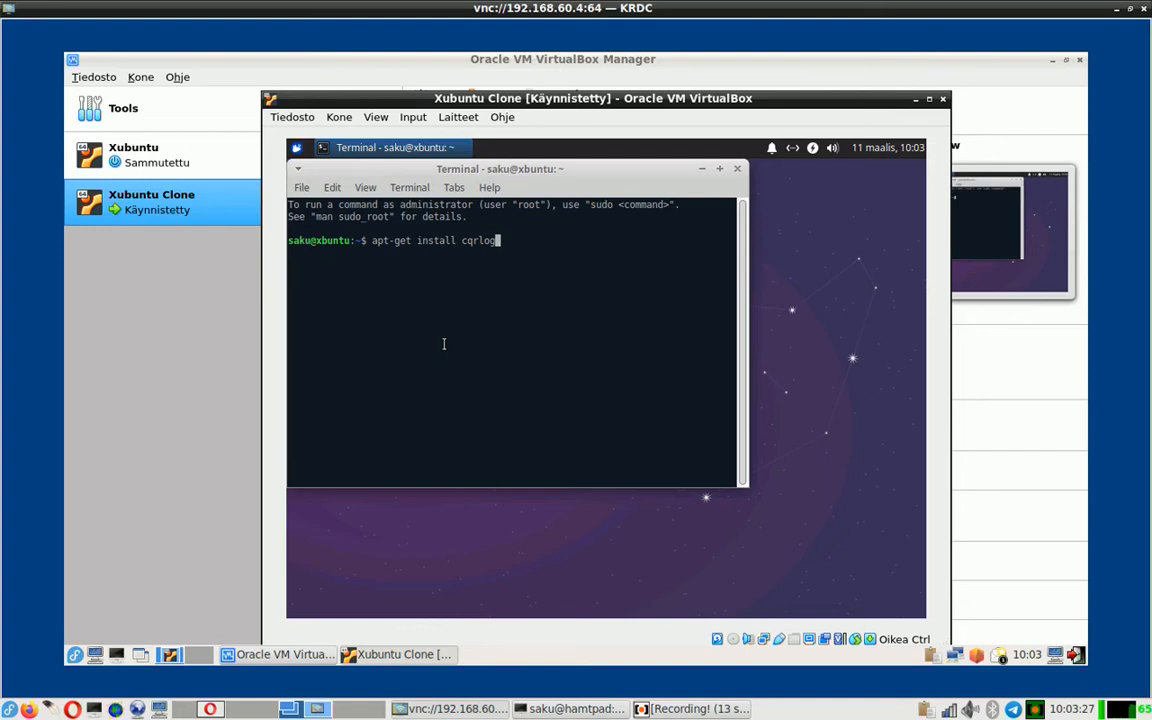
- Install the cqrlog package and its MariaDB dependencies with sudo apt-get install, confirming with y
key("Return")
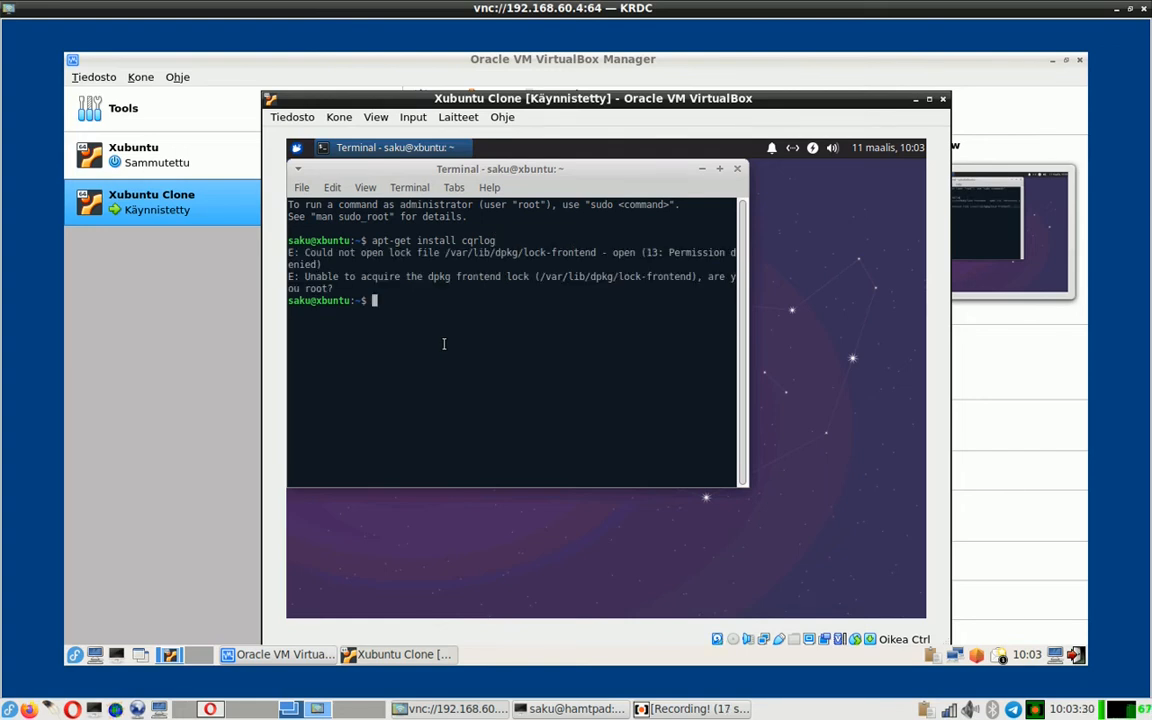
key("Up")
key("Left")
key("Left")
key("Left")
key("Left")
key("Left")
key("Left")
key("Left")
key("Left")
key("Left")
key("Left")
key("Left")
key("Left")
key("Left")
key("Left")
key("Left")
key("Left")
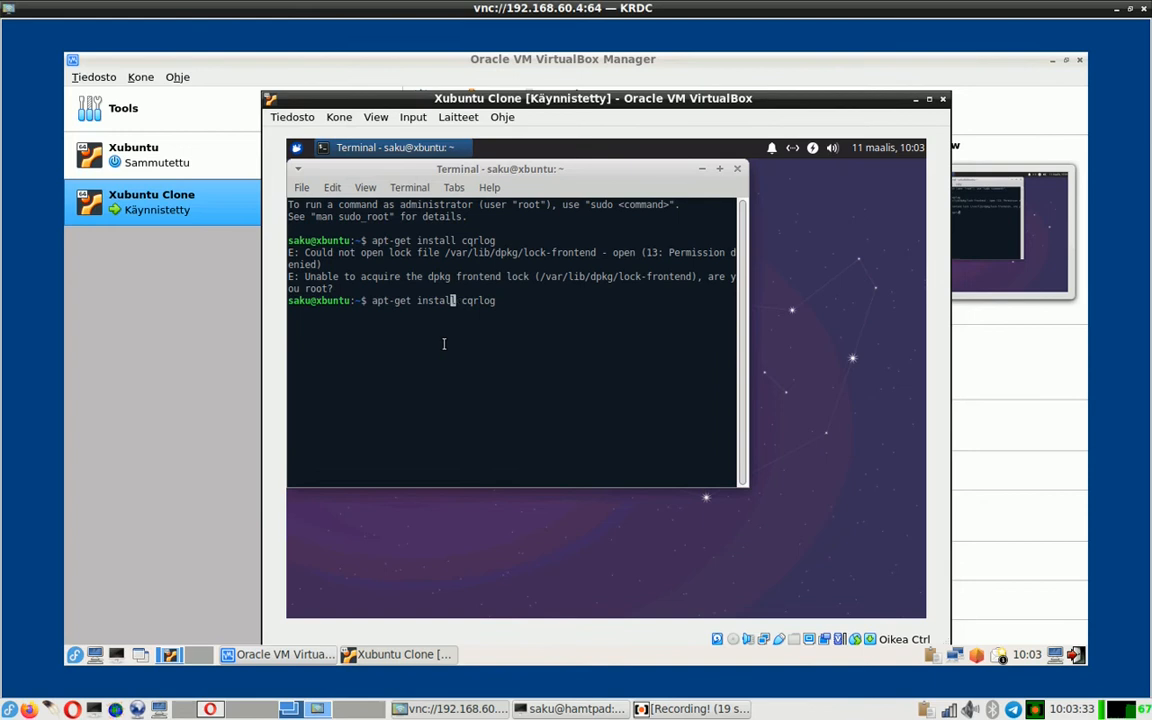
key("Left")
key("Left")
key("Left")
key("Left")
key("Left")
type("sudo")
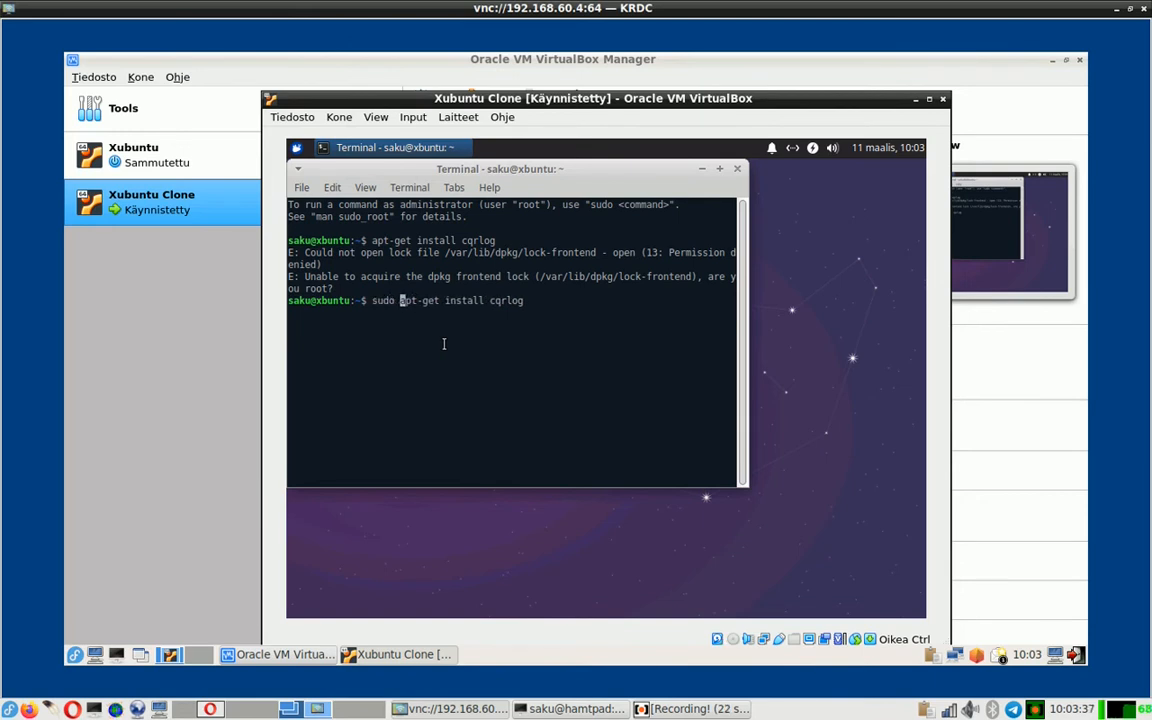
key("Return")
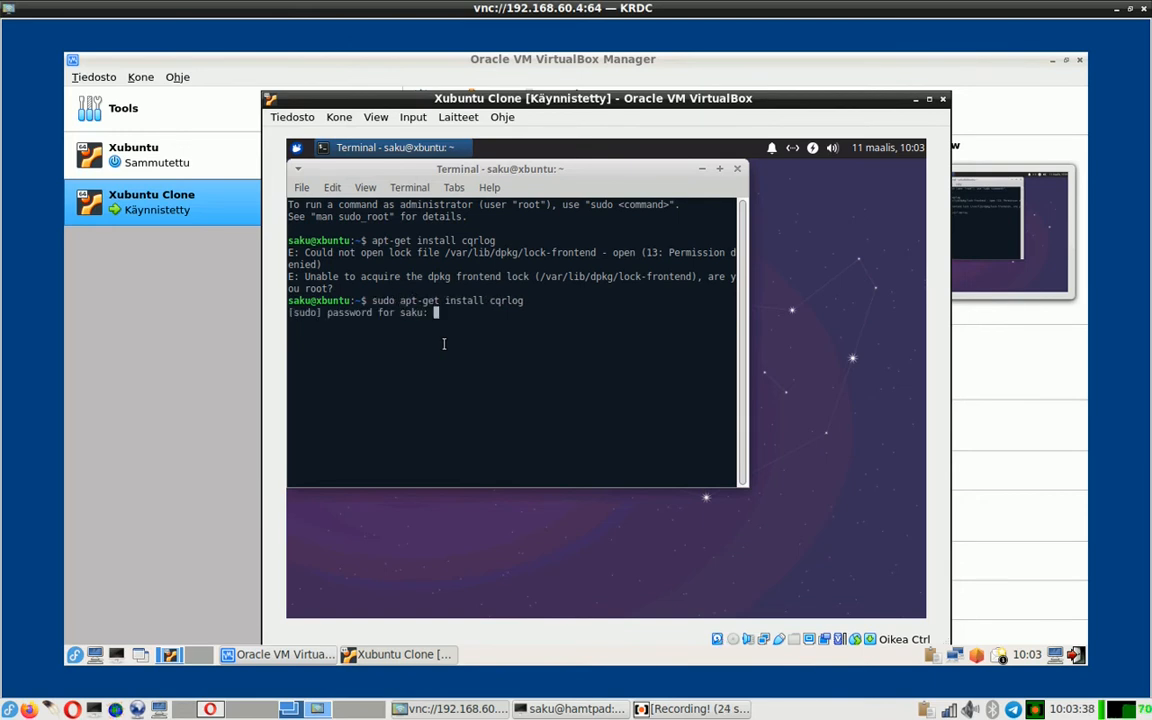
key("Return")
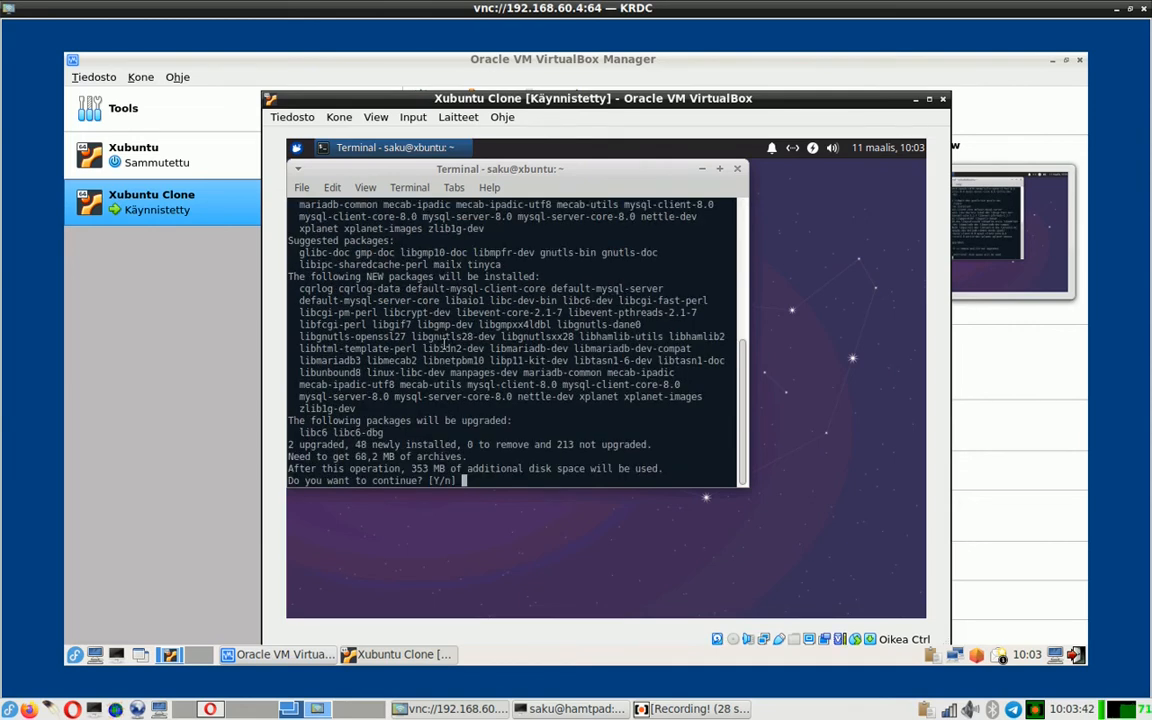
type("y")
key("Return")
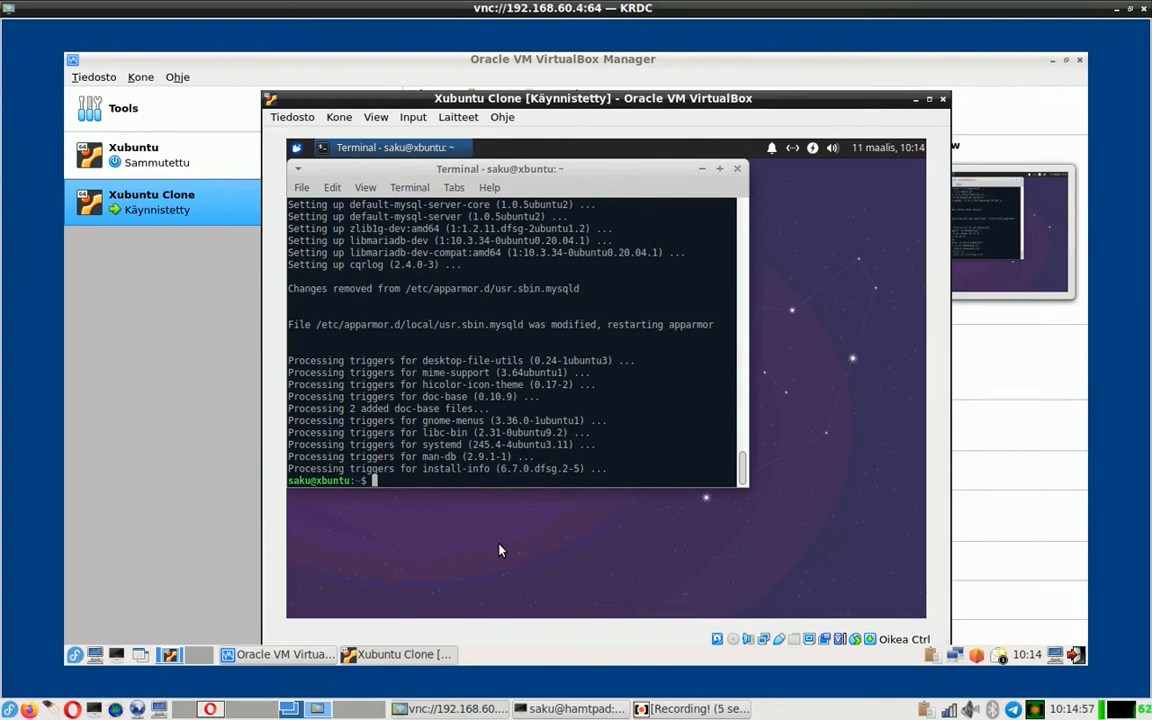
- Start CQRLOG from the All Applications list of the Whisker Menu
left_click(296, 149)
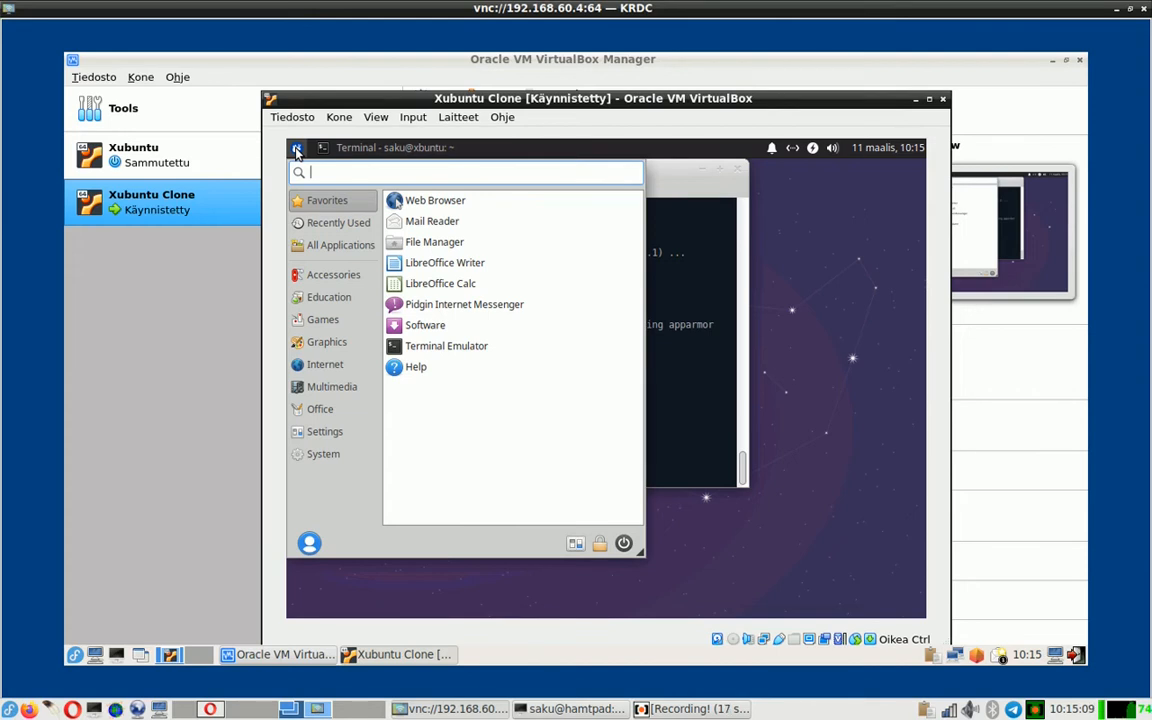
left_click(330, 248)
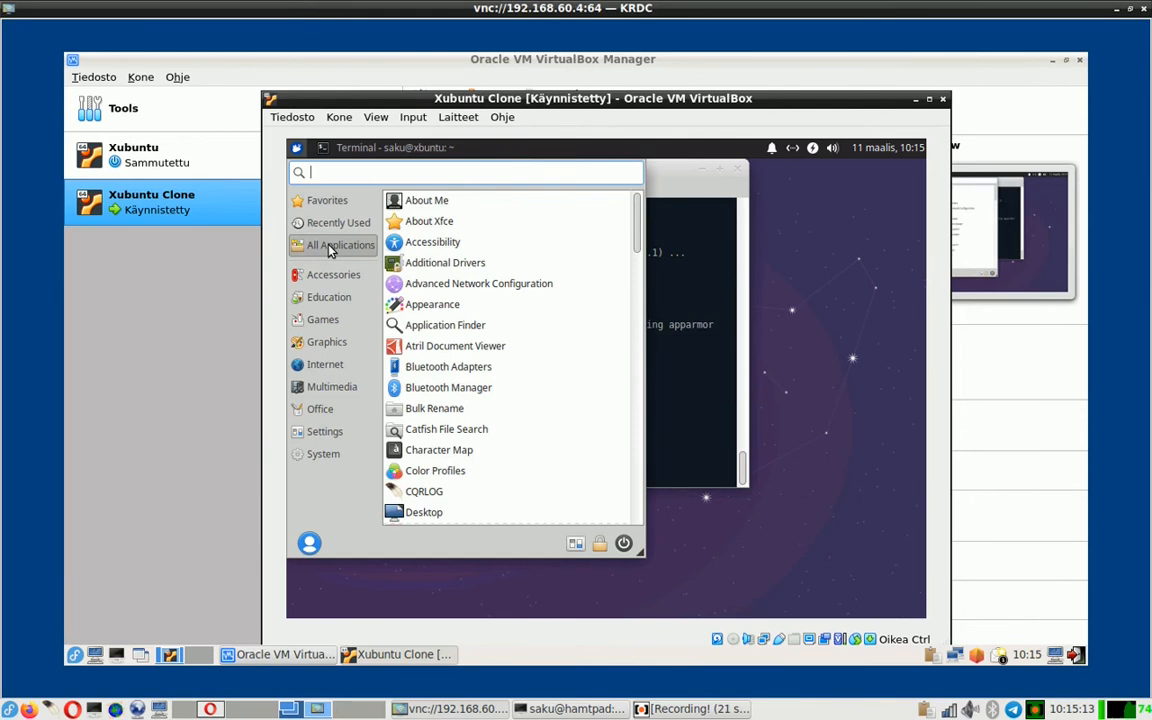
left_click(452, 494)
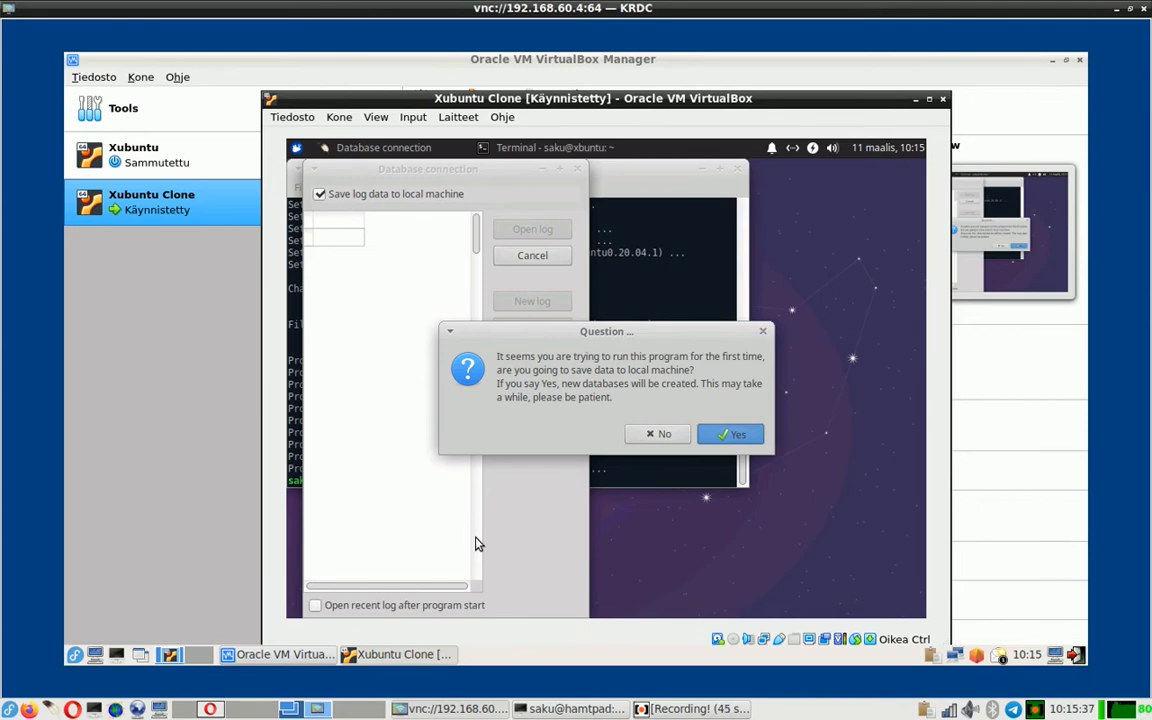
- Accept local log storage, dismiss the MySQL start and connection errors, and close CQRLOG
key("Return")
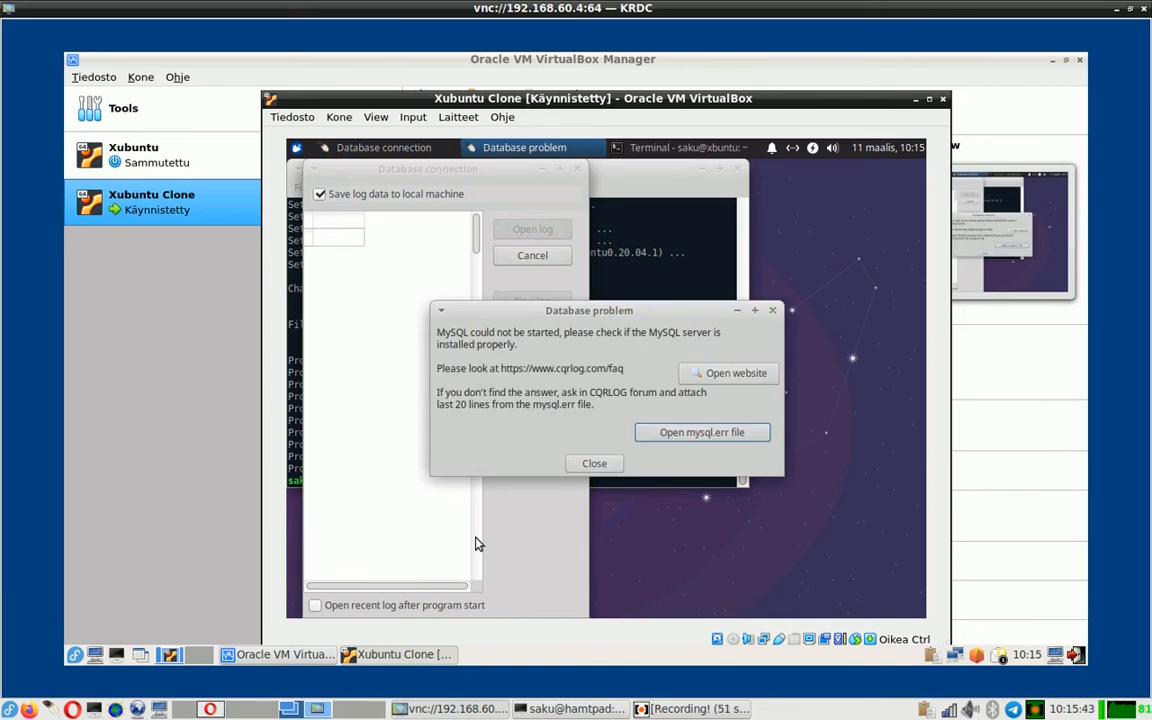
left_click(597, 464)
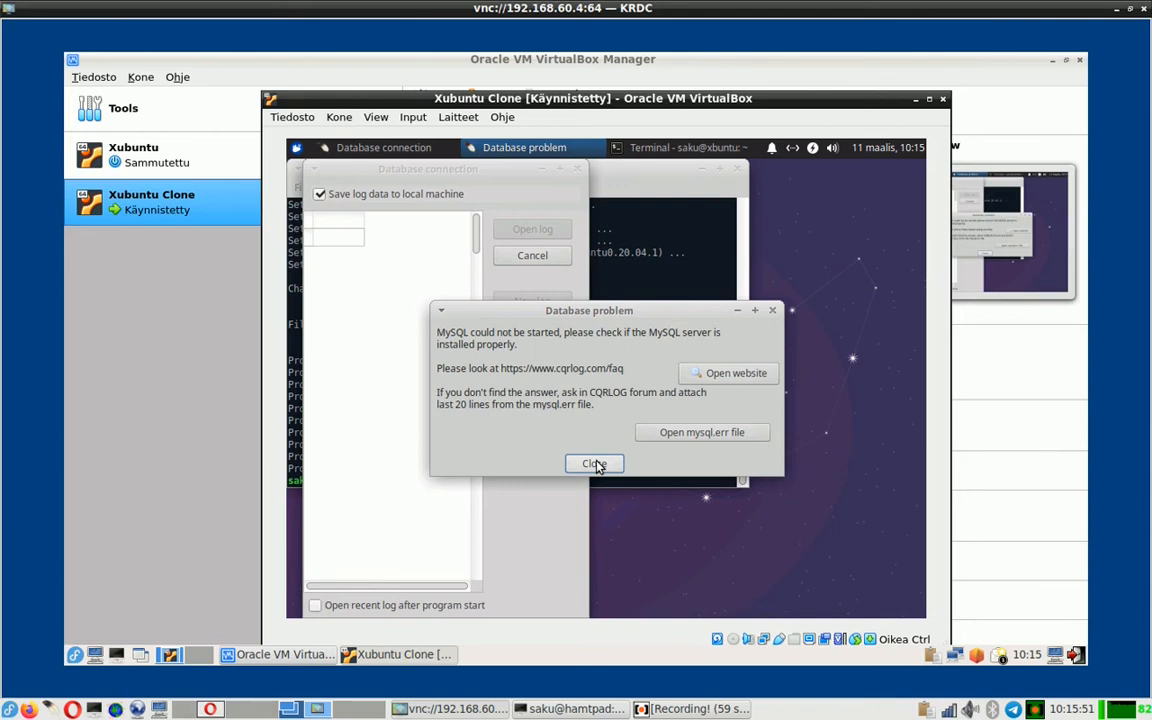
left_click(595, 463)
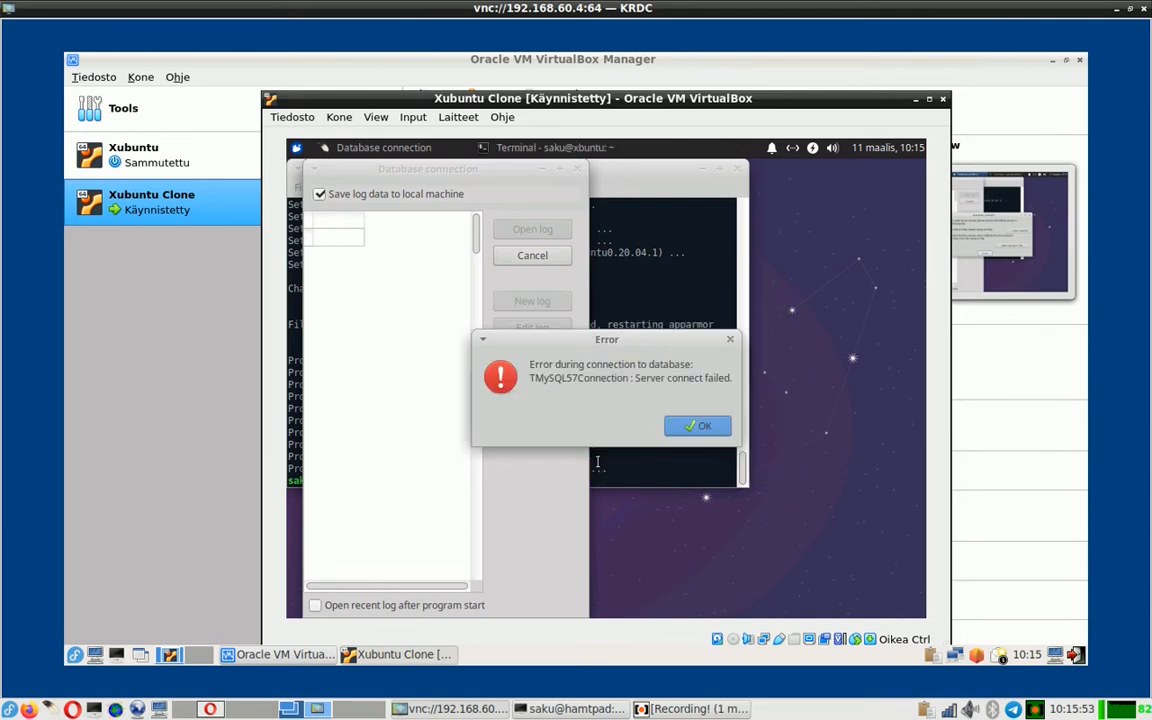
left_click(700, 430)
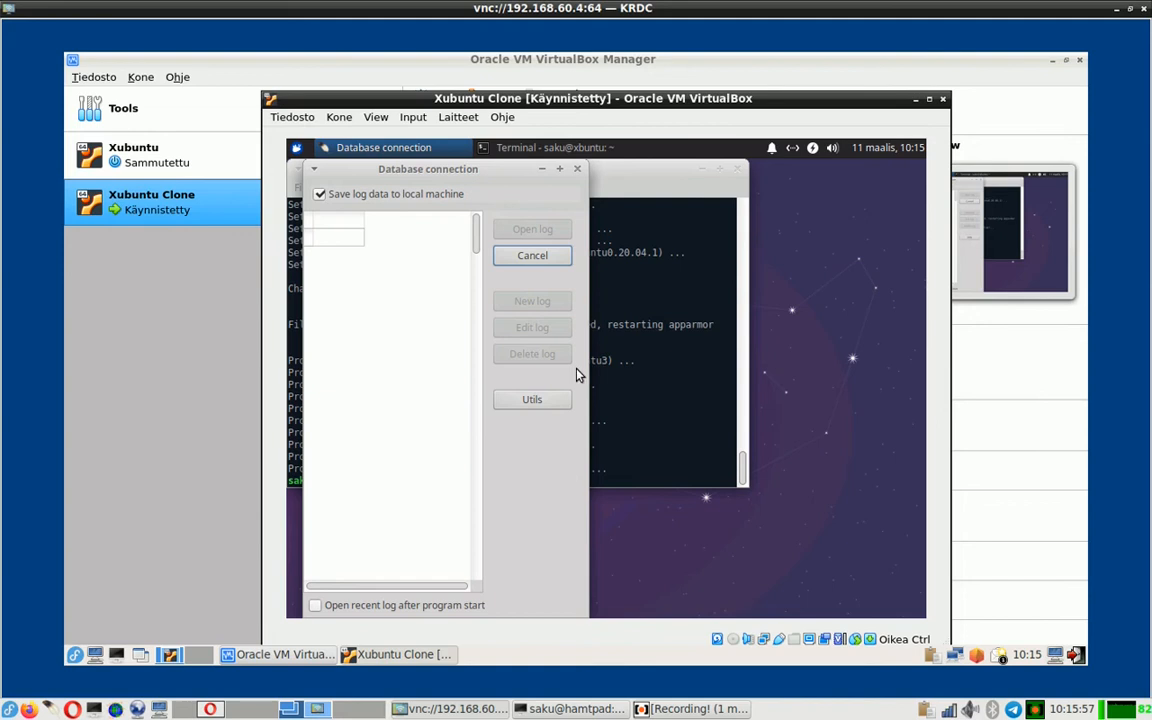
left_click(532, 256)
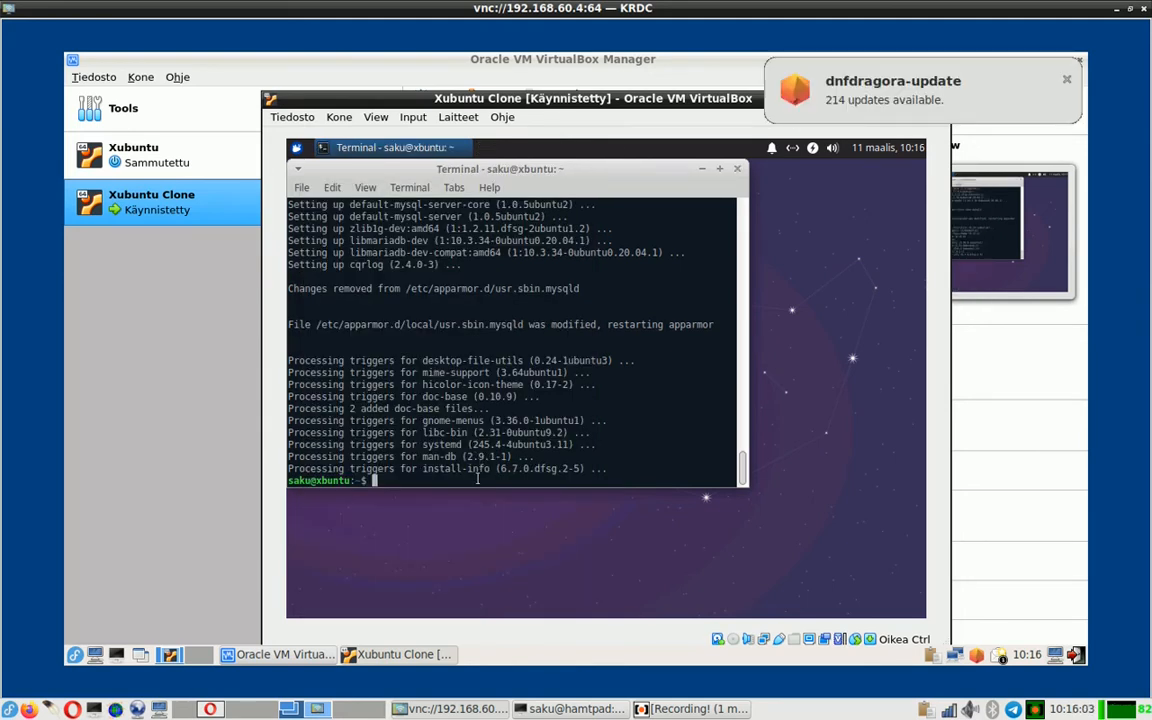
- Check the installed MySQL version with mysql --version
type("mysql ")
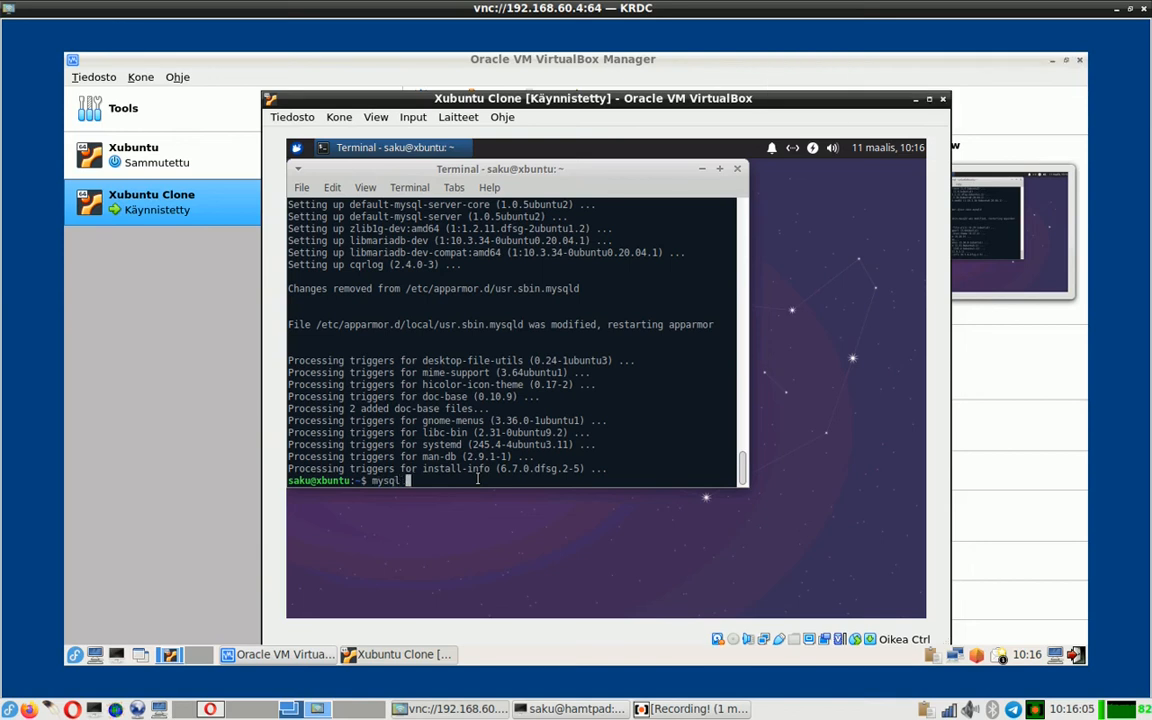
type("--version")
key("Return")
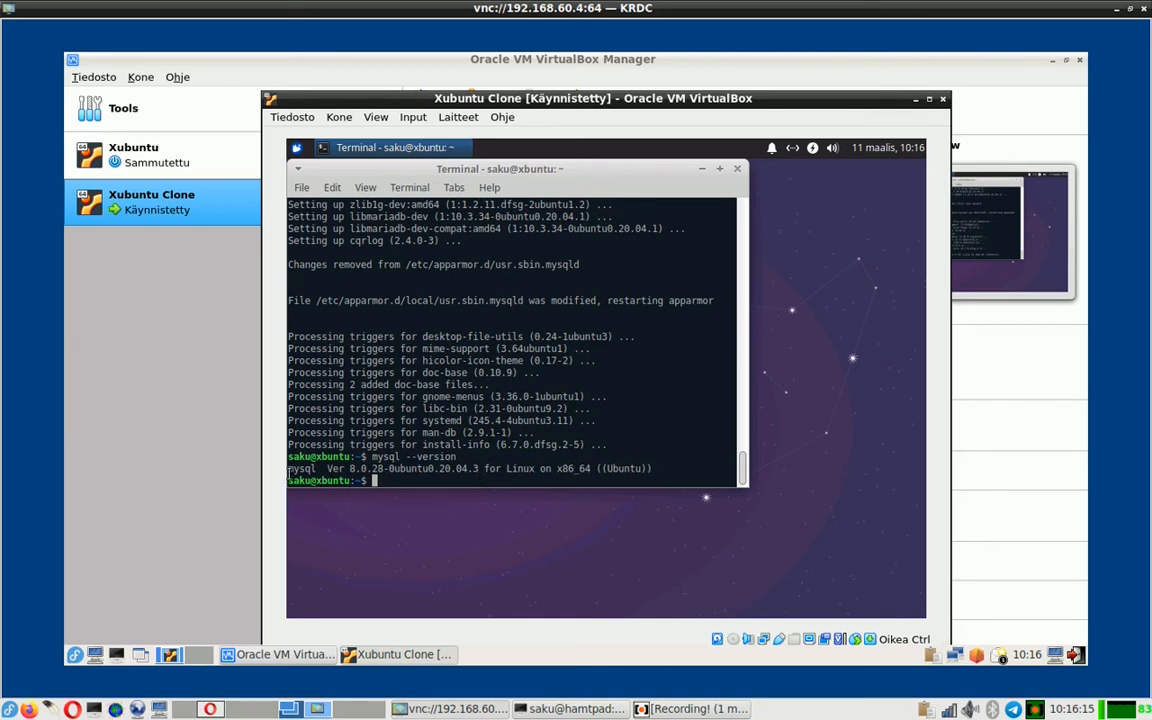
mouse_move(289, 468)
left_mouse_down()
mouse_move(370, 468)
mouse_move(280, 465)
left_mouse_up()
- Delete CQRLOG's settings folder with rm -rf .config/cqrlog/
key("Return")
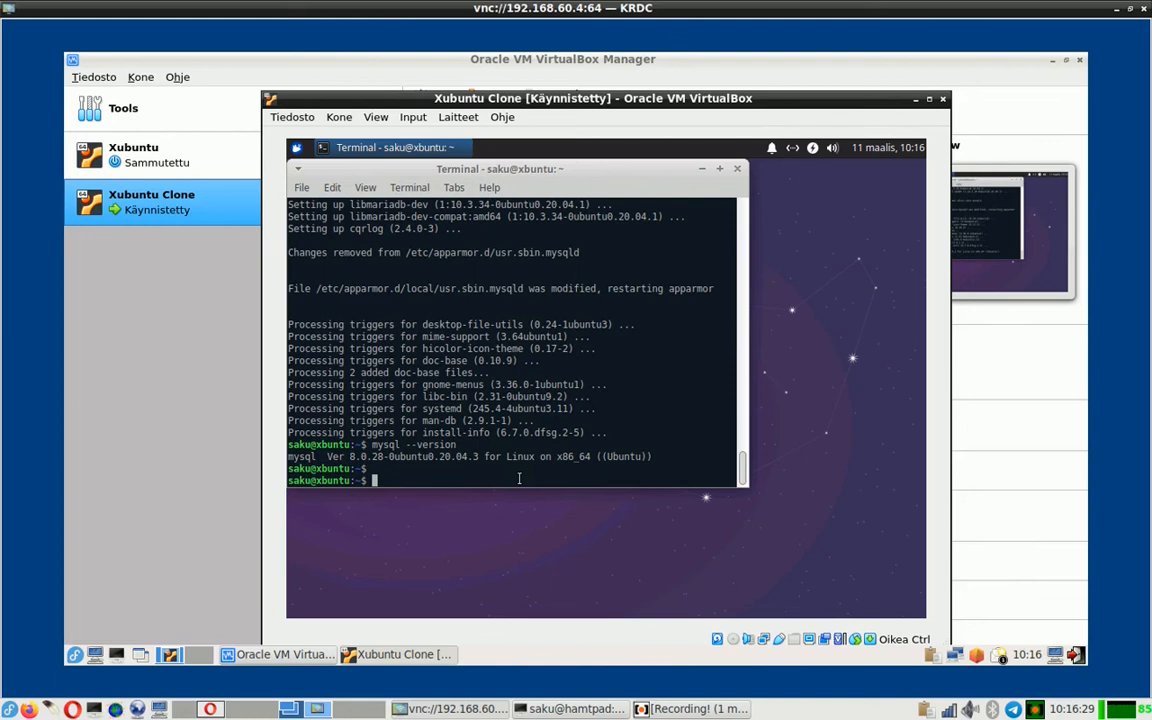
type("rm -rf .config/cqrlog/")
key("Return")
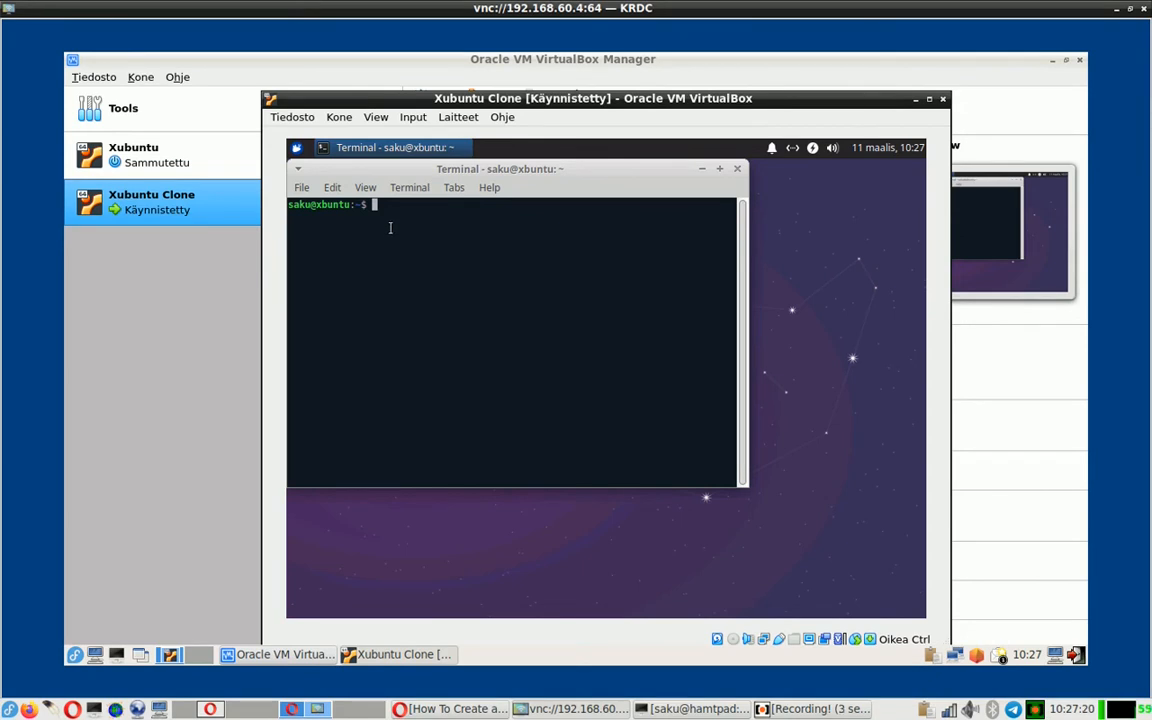
- Open the MySQL monitor with sudo mysql, entering the administrator password
type("sudo mysql")
key("Return")
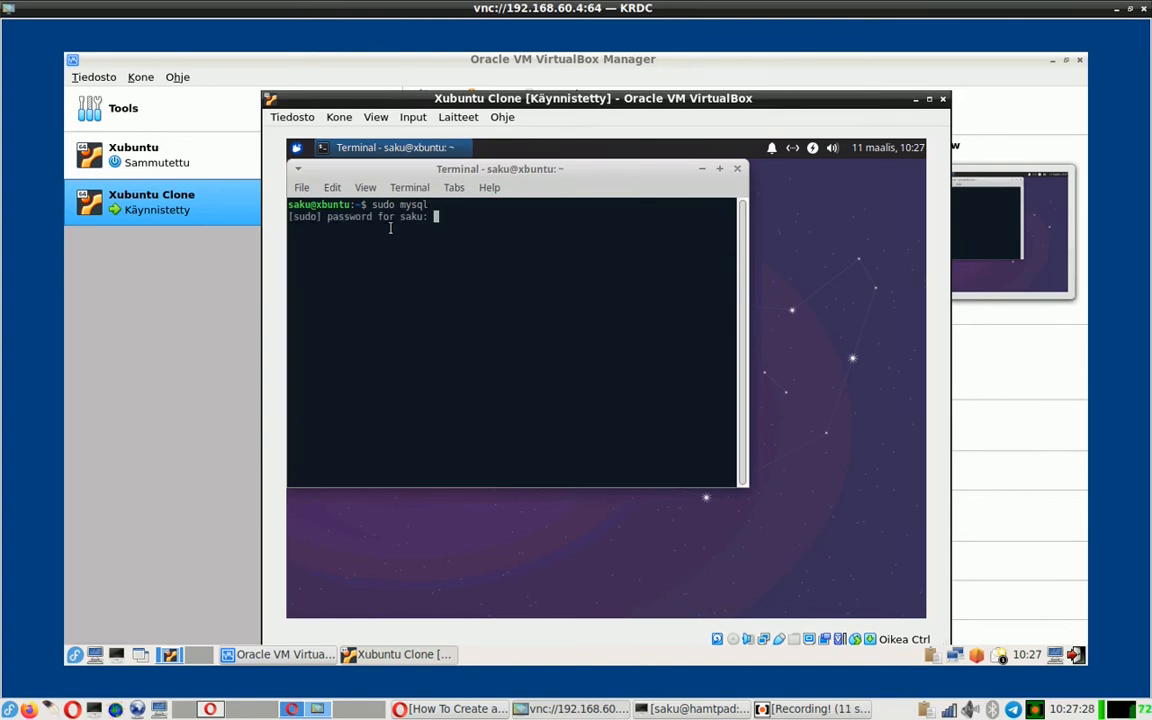
key("Return")
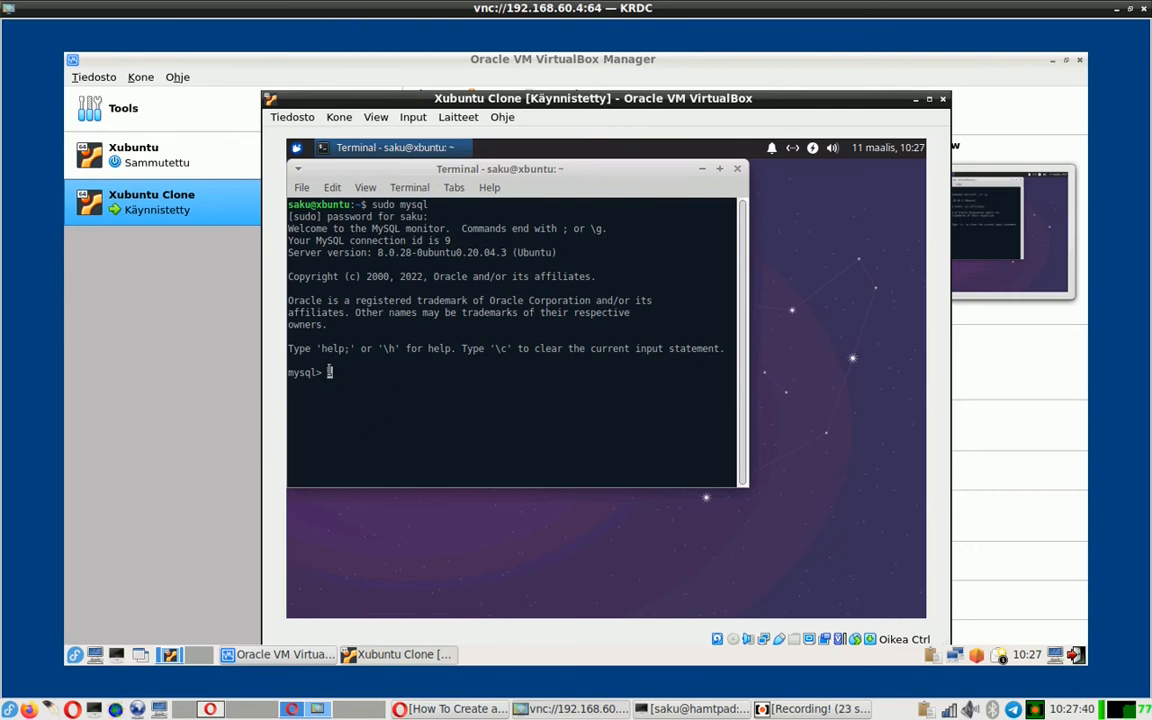
- Create the MySQL user 'cqrlog'@'localhost' identified by the chosen password
type("create user 'cqrlog'")
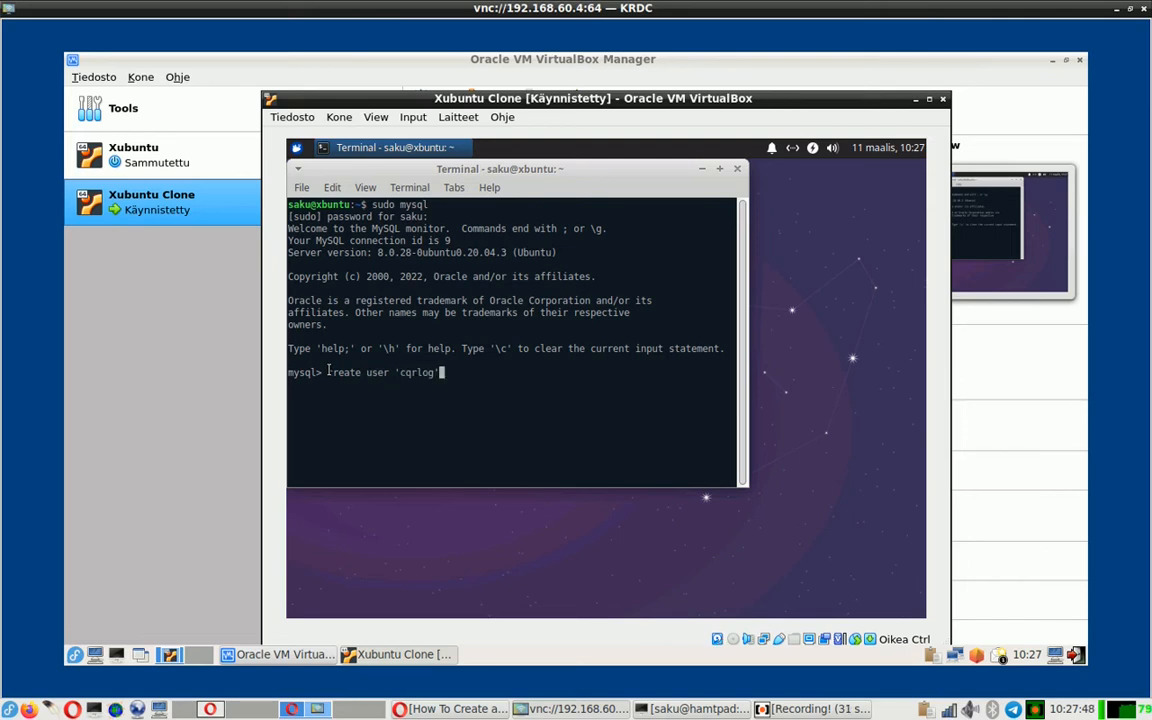
type("@'localhost")
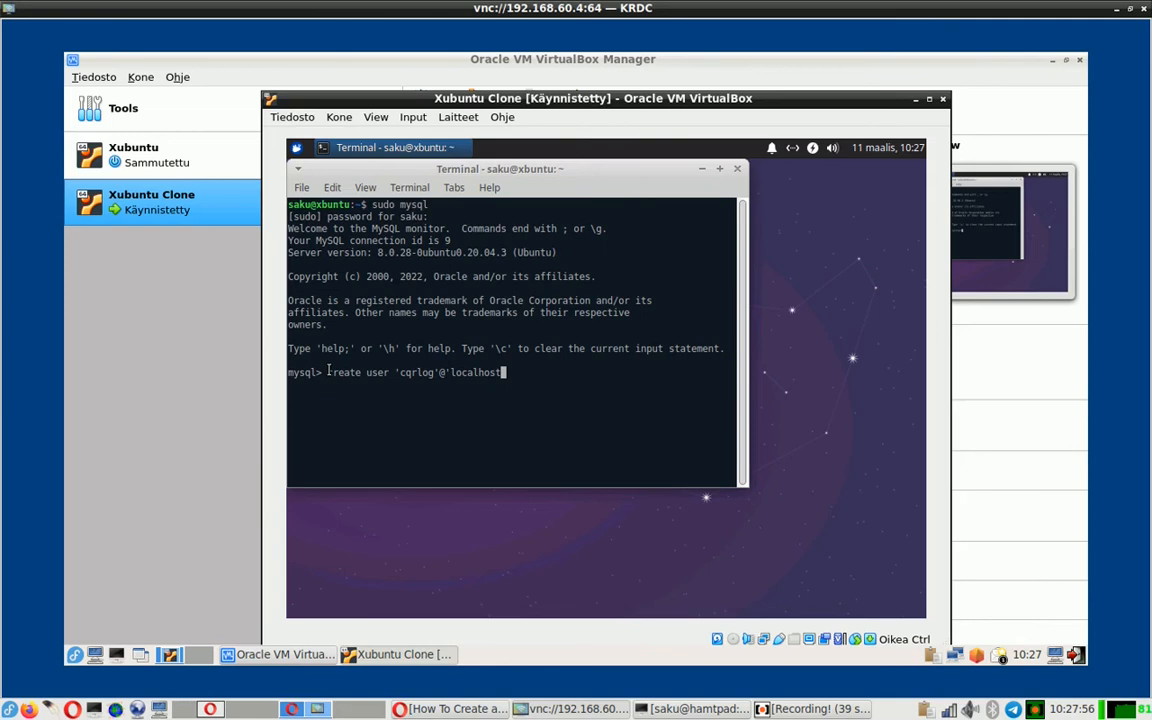
type("' identified b")
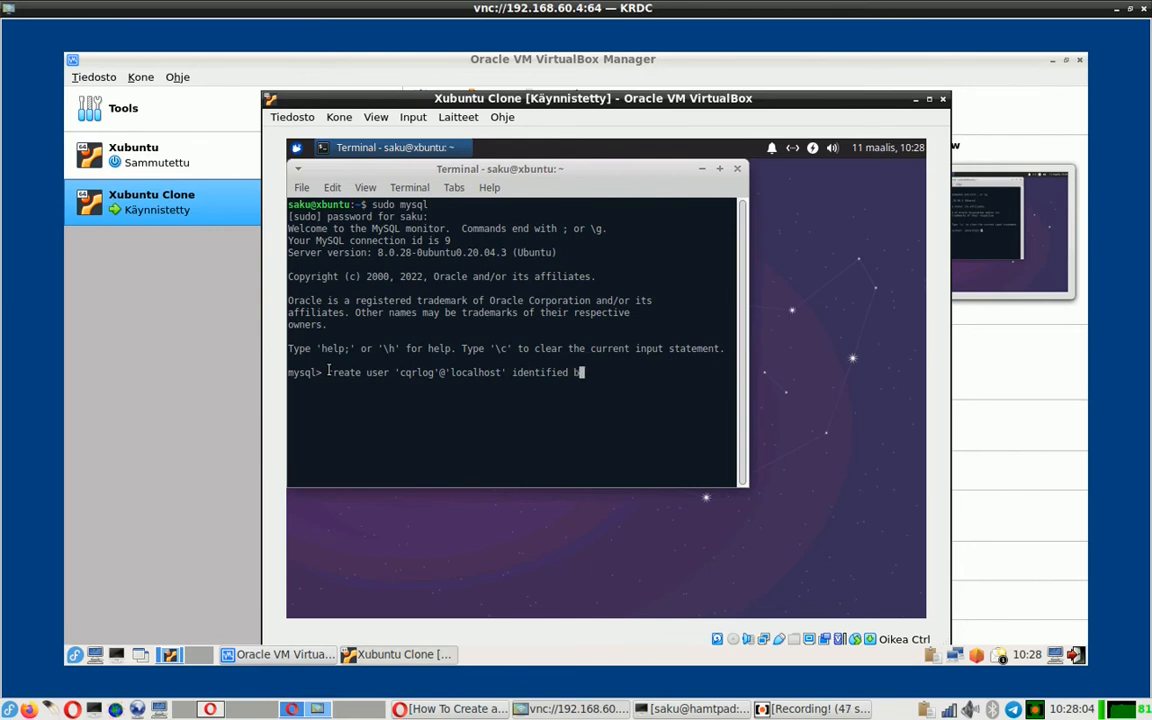
type("y 'cqrlog';")
key("Return")
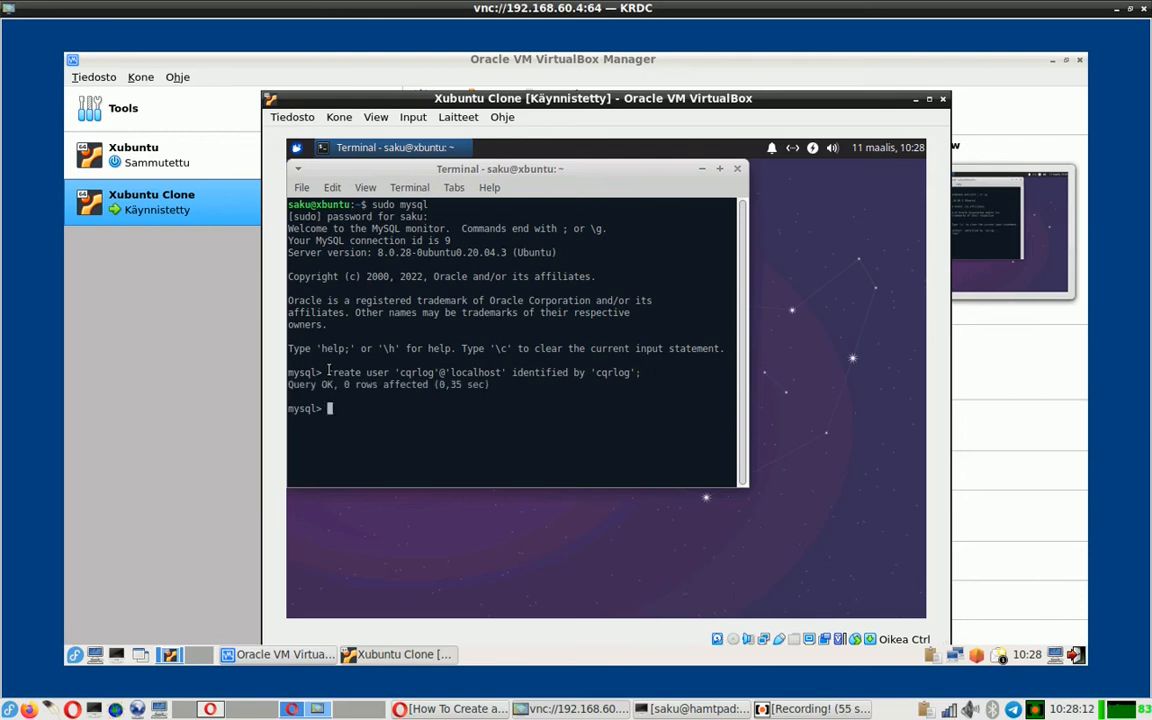
- Grant 'cqrlog'@'localhost' all privileges on *.*, flush privileges, and quit MySQL
type("grant all pri")
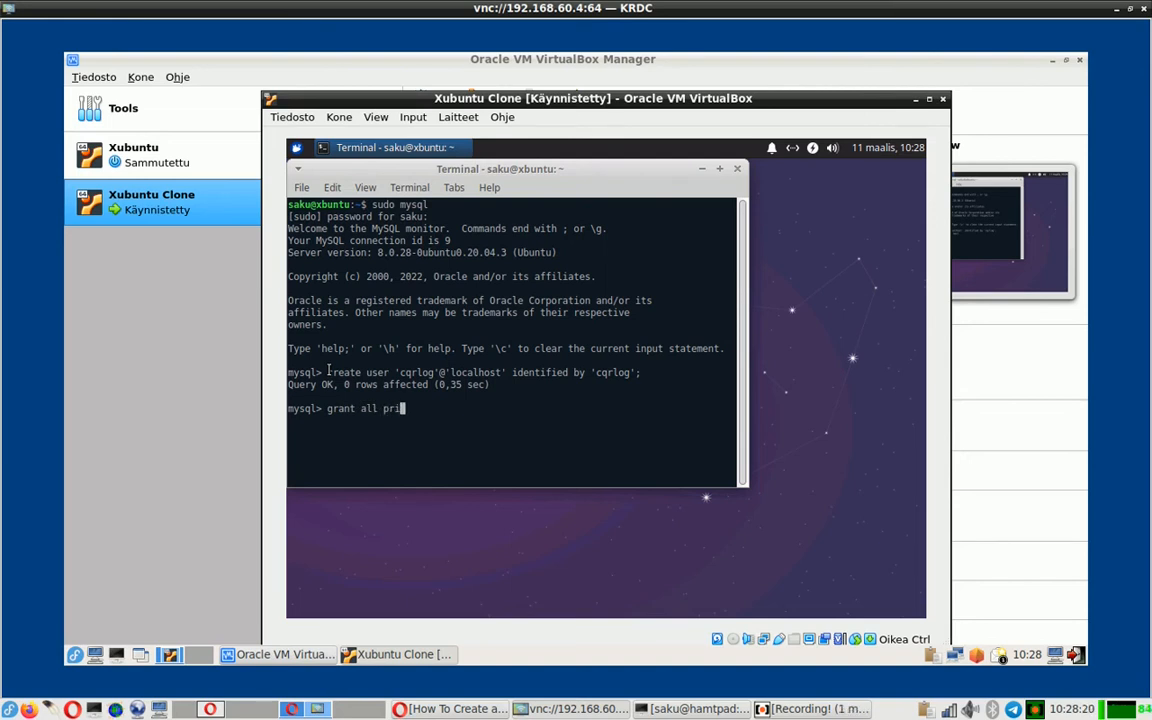
type("vileges on *.* to 'cqrlog")
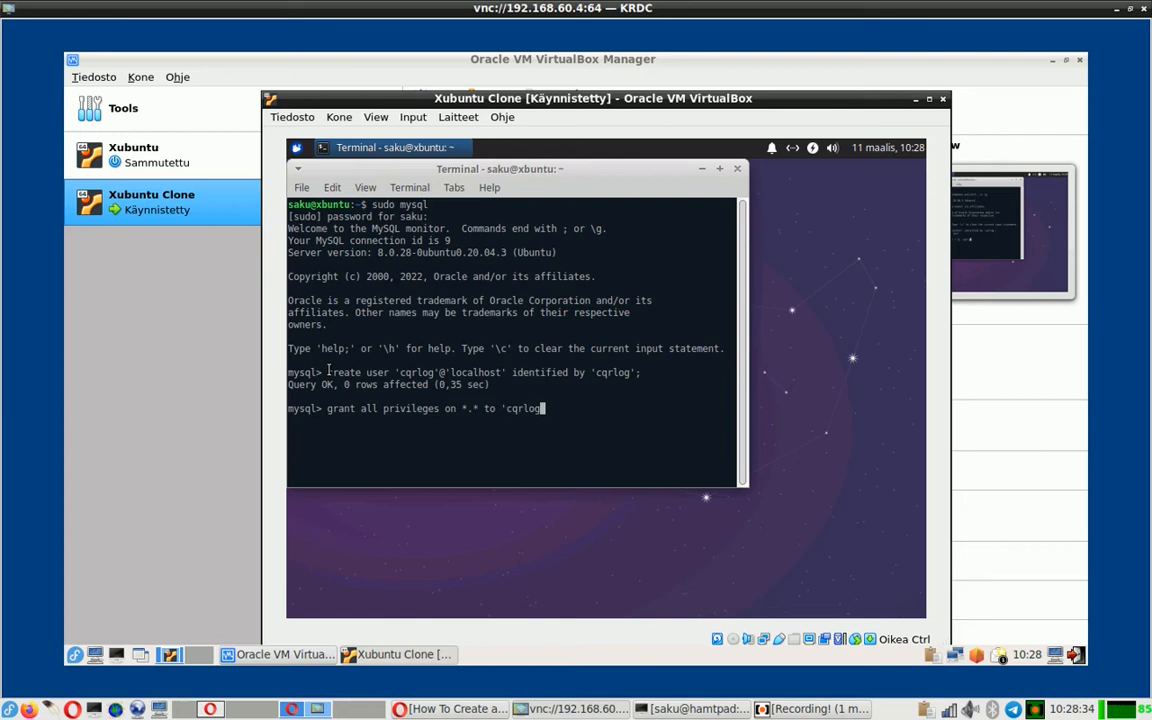
type("'@'localhost'")
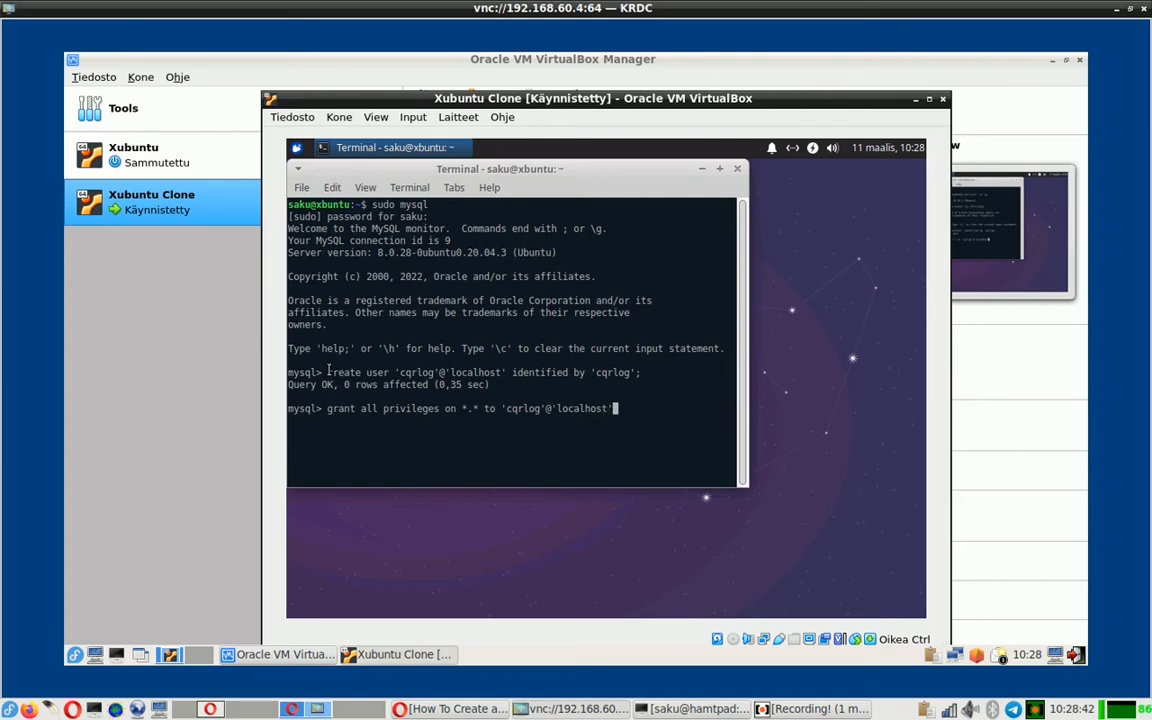
type(";")
key("Return")
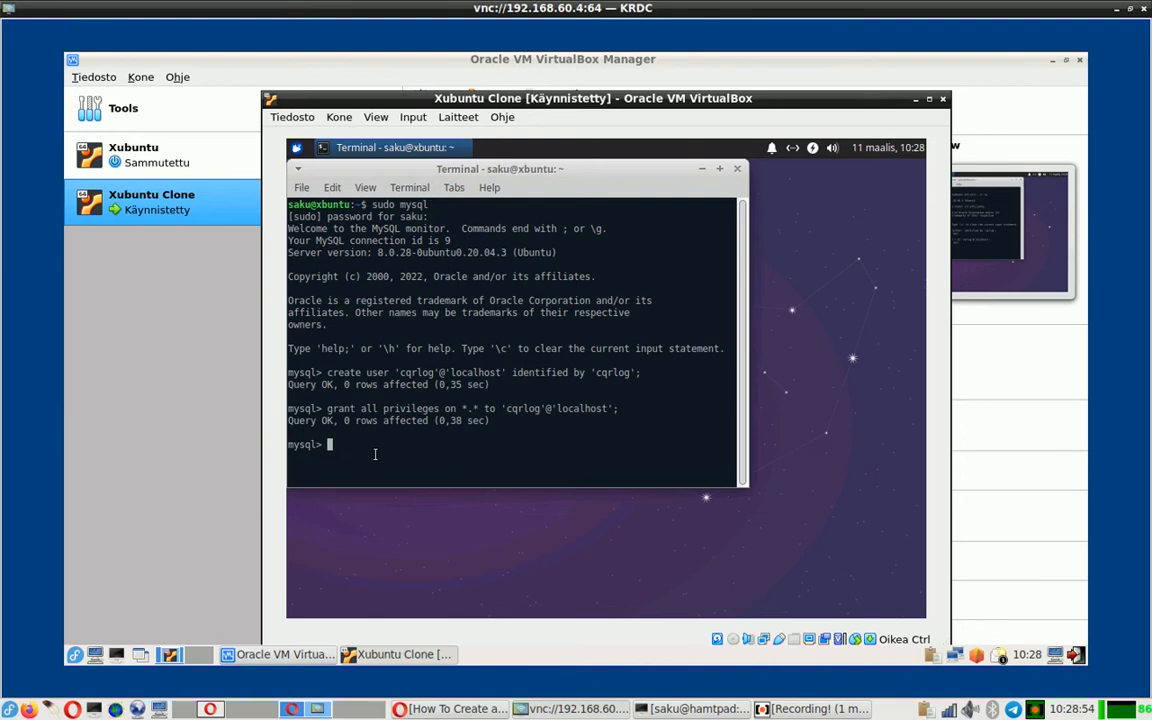
type("flush privileges;")
key("Return")
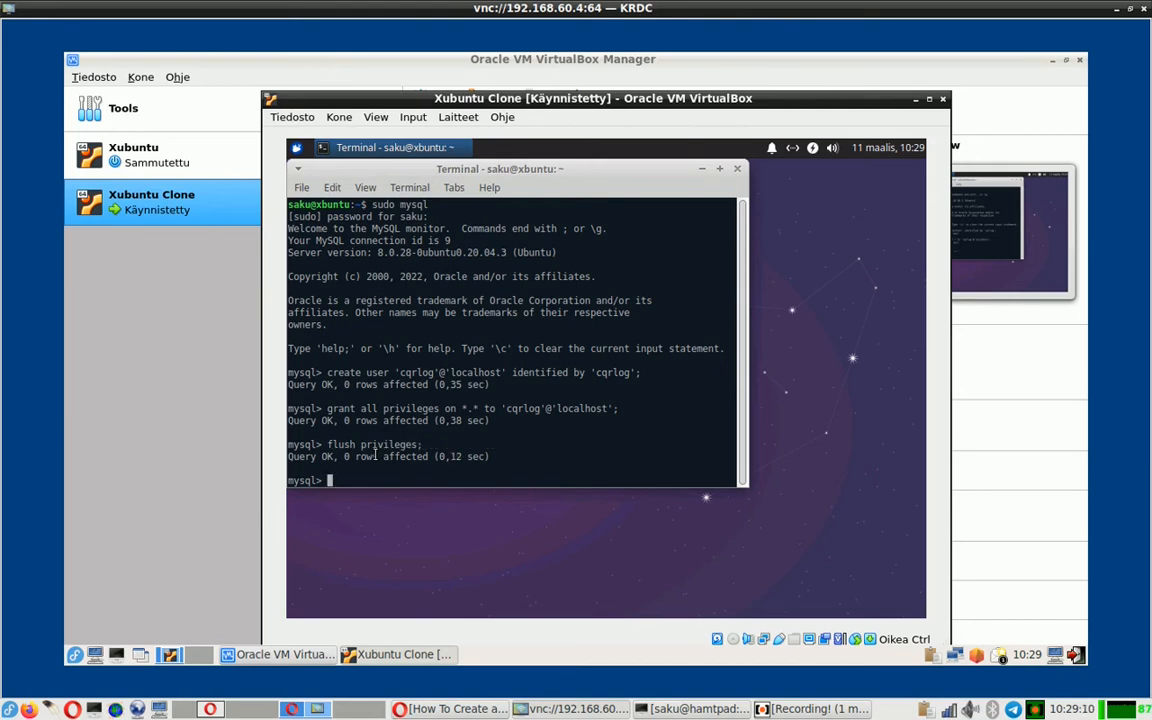
type("quit")
key("Return")
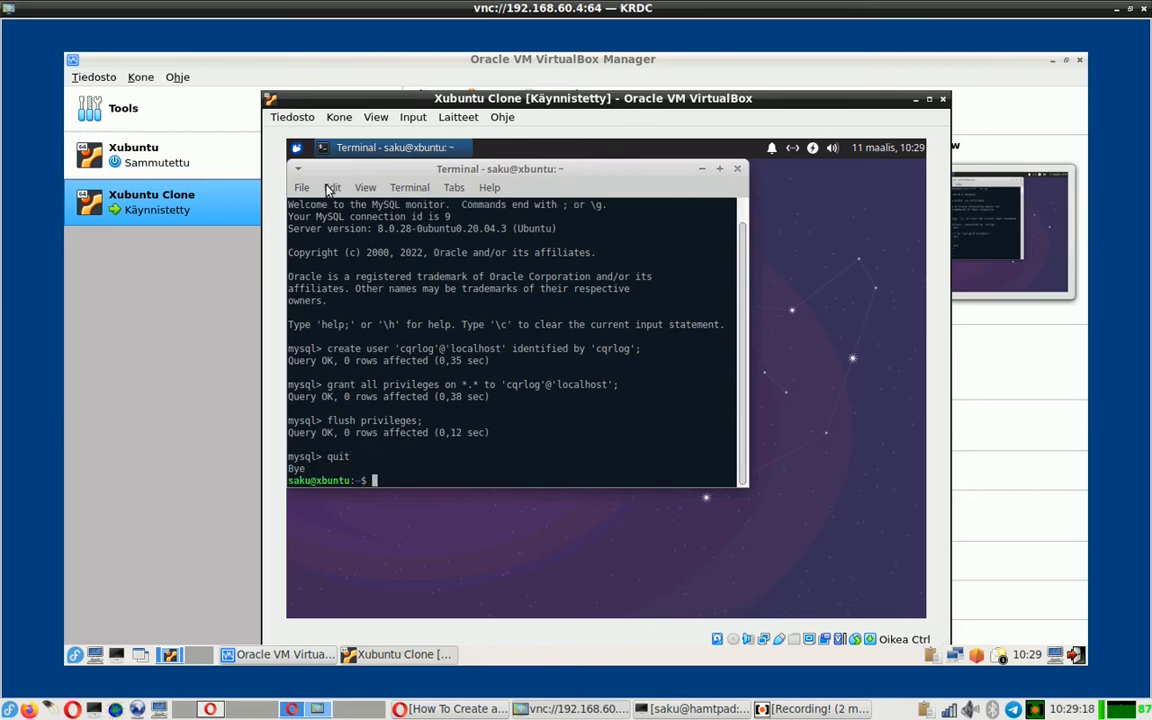
- Relaunch CQRLOG from the Whisker Menu's All Applications list
left_click(297, 148)
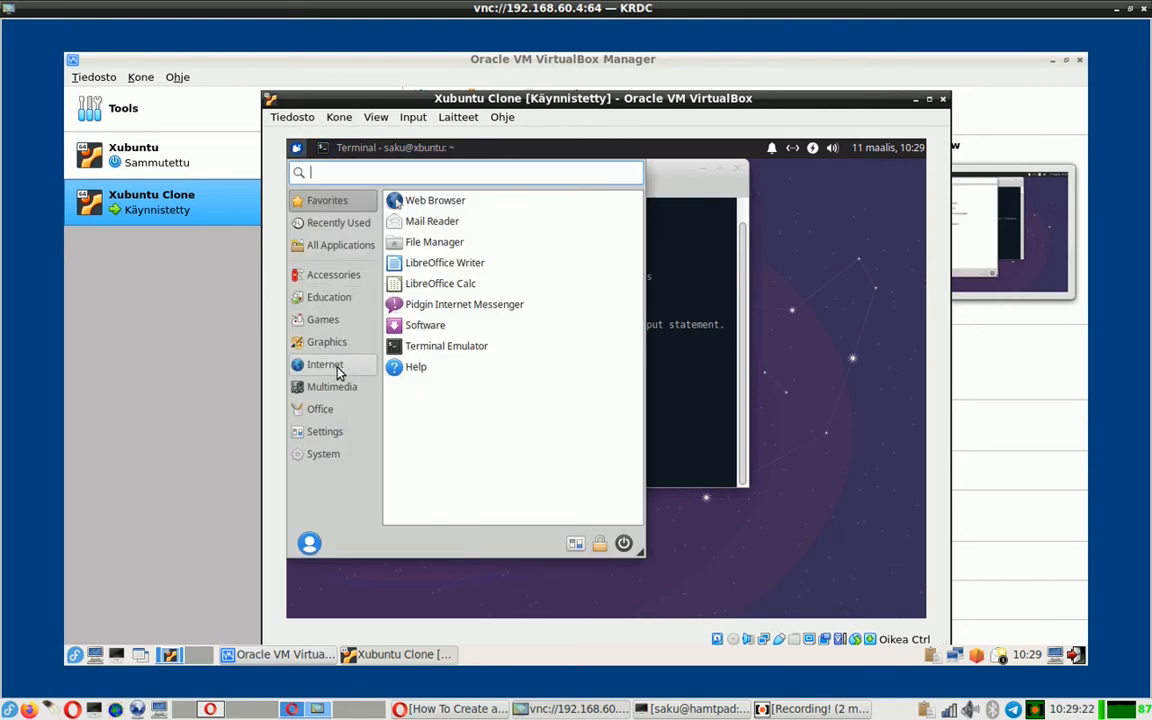
left_click(332, 245)
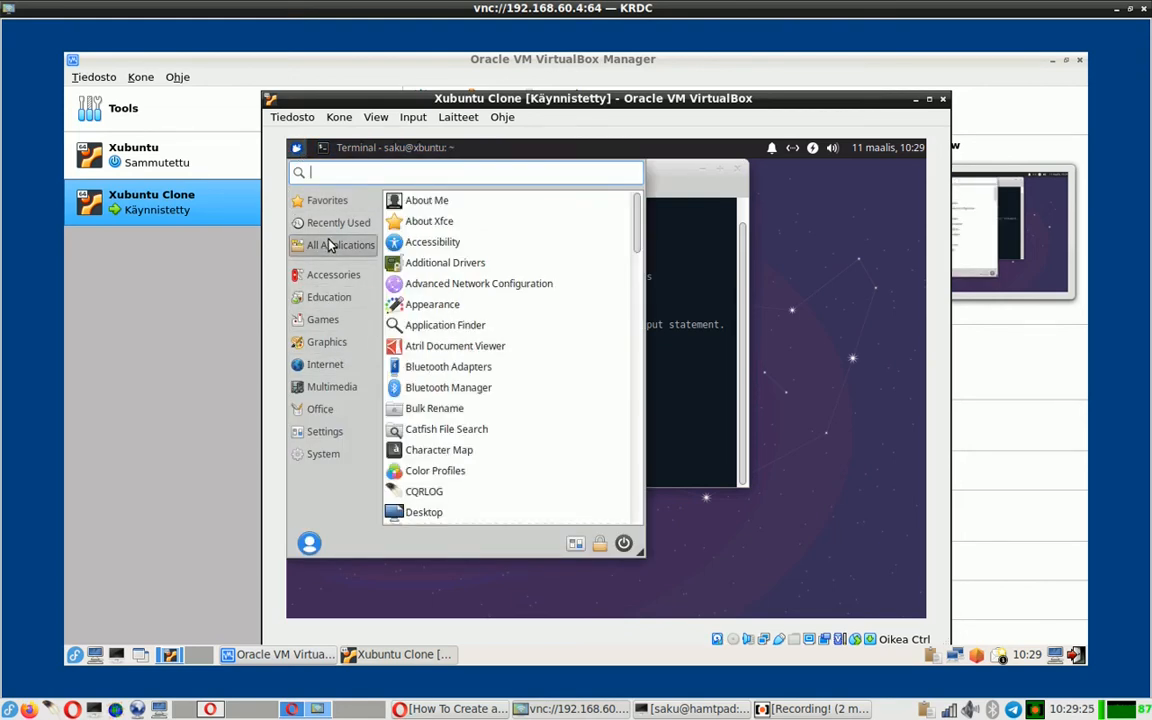
left_click(436, 496)
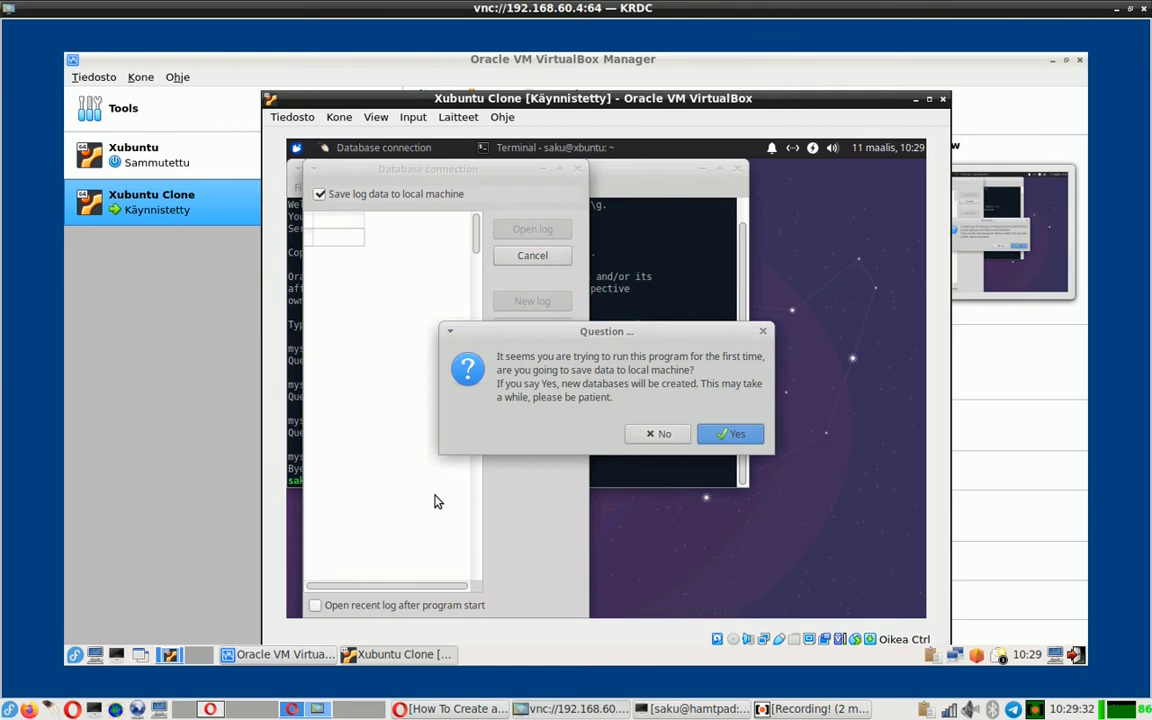
- Decline local storage and enter server localhost, port 3306, and the cqrlog user's password
left_click(652, 433)
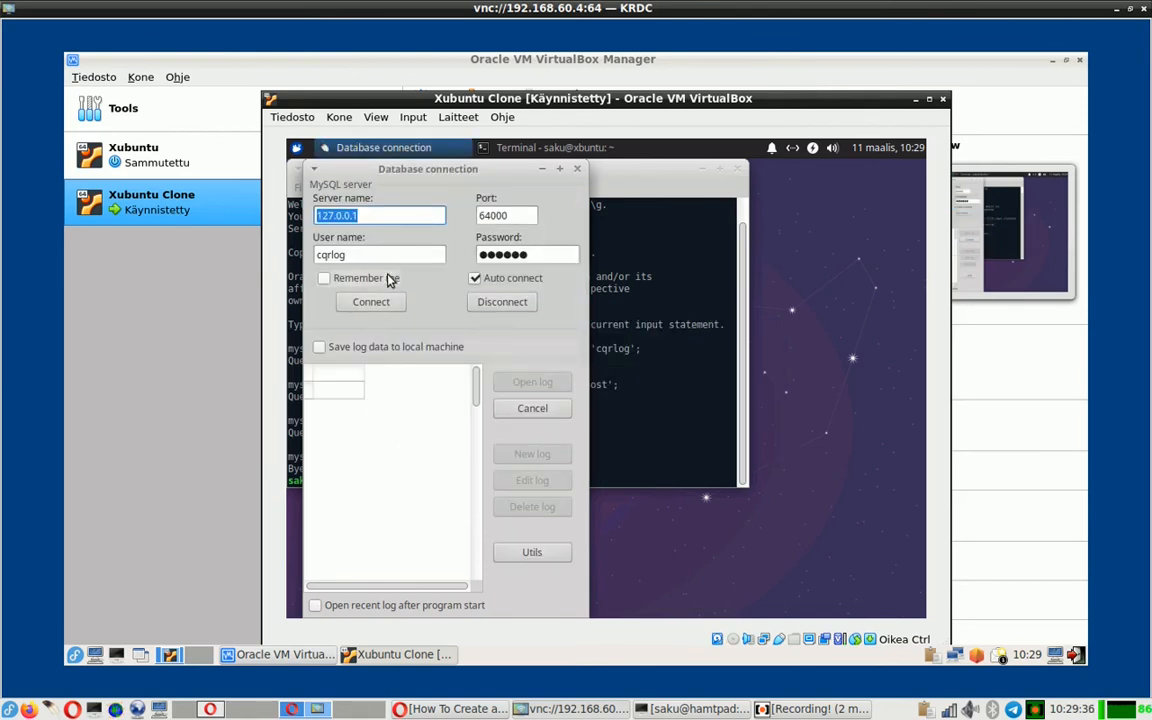
left_click(372, 216)
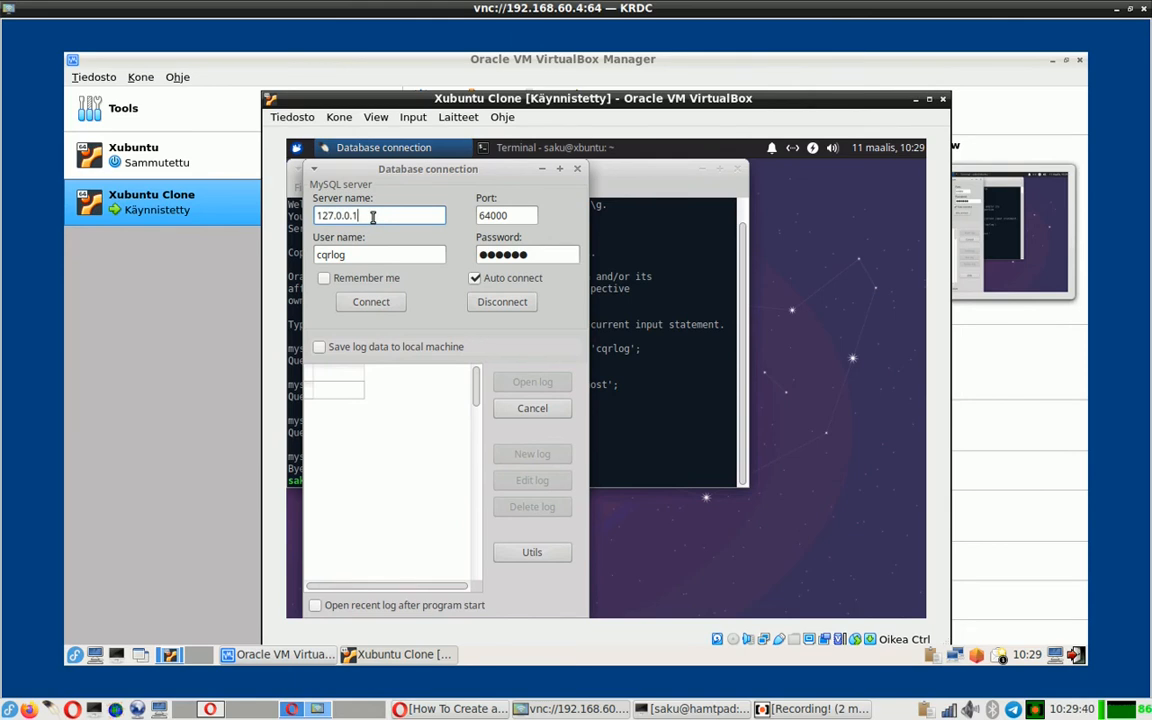
key("BackSpace")
key("BackSpace")
key("BackSpace")
key("BackSpace")
key("BackSpace")
key("BackSpace")
key("BackSpace")
key("BackSpace")
key("BackSpace")
type("localhost")
key("Tab")
type("3306")
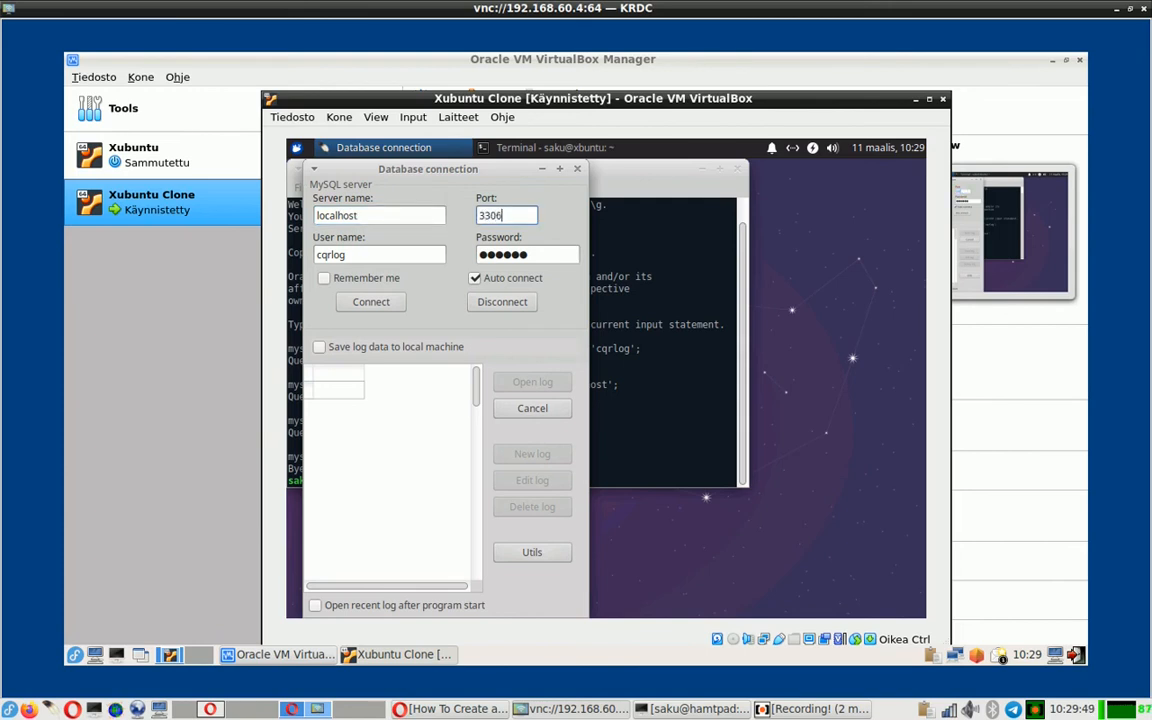
key("Tab")
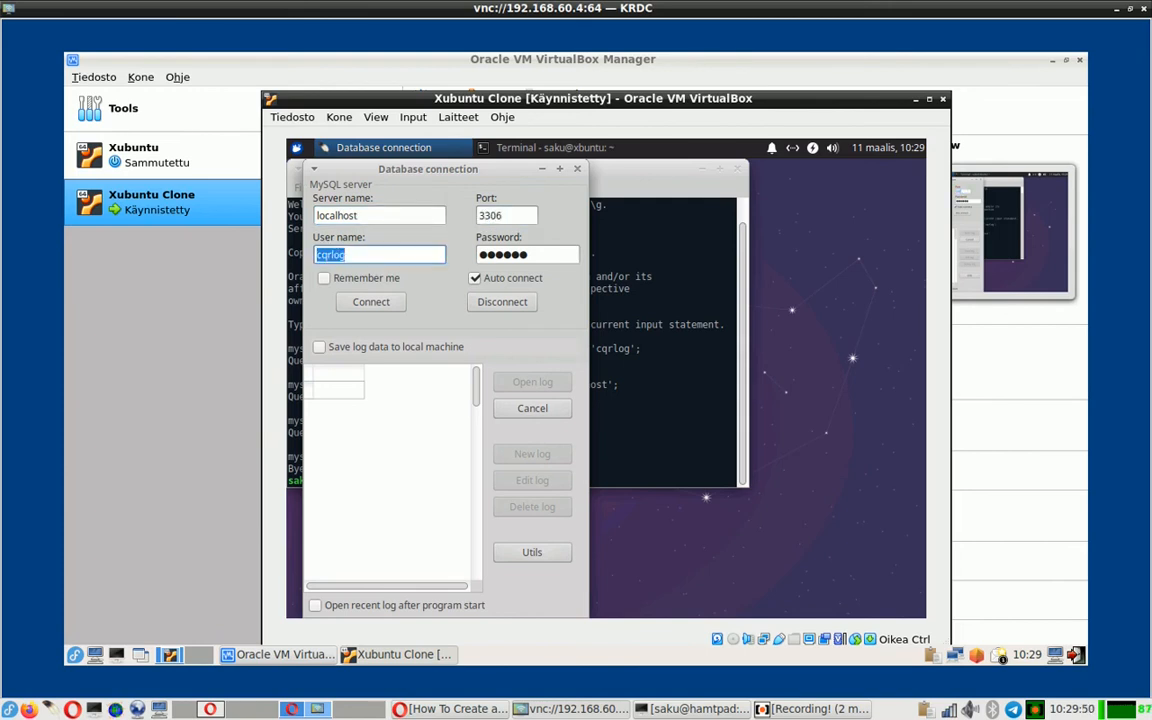
key("Tab")
type("cqr")
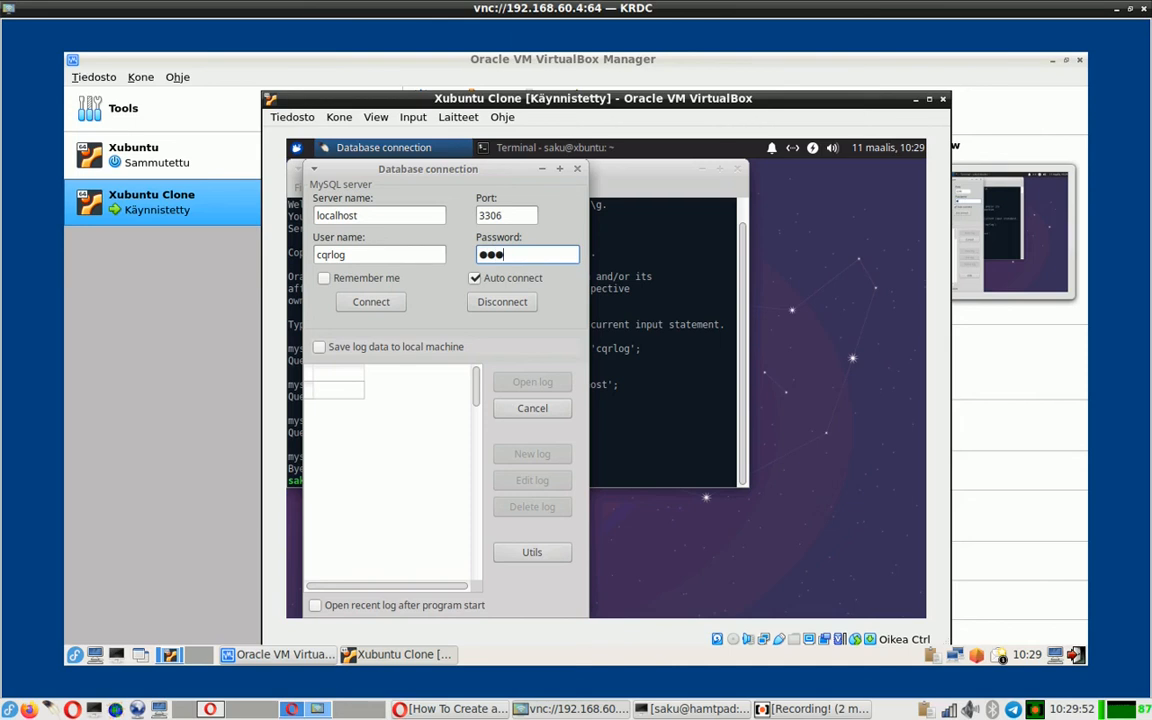
type("log")
- Tick Remember me and connect to the MySQL server, selecting Log 001
left_click(376, 285)
left_click(379, 304)
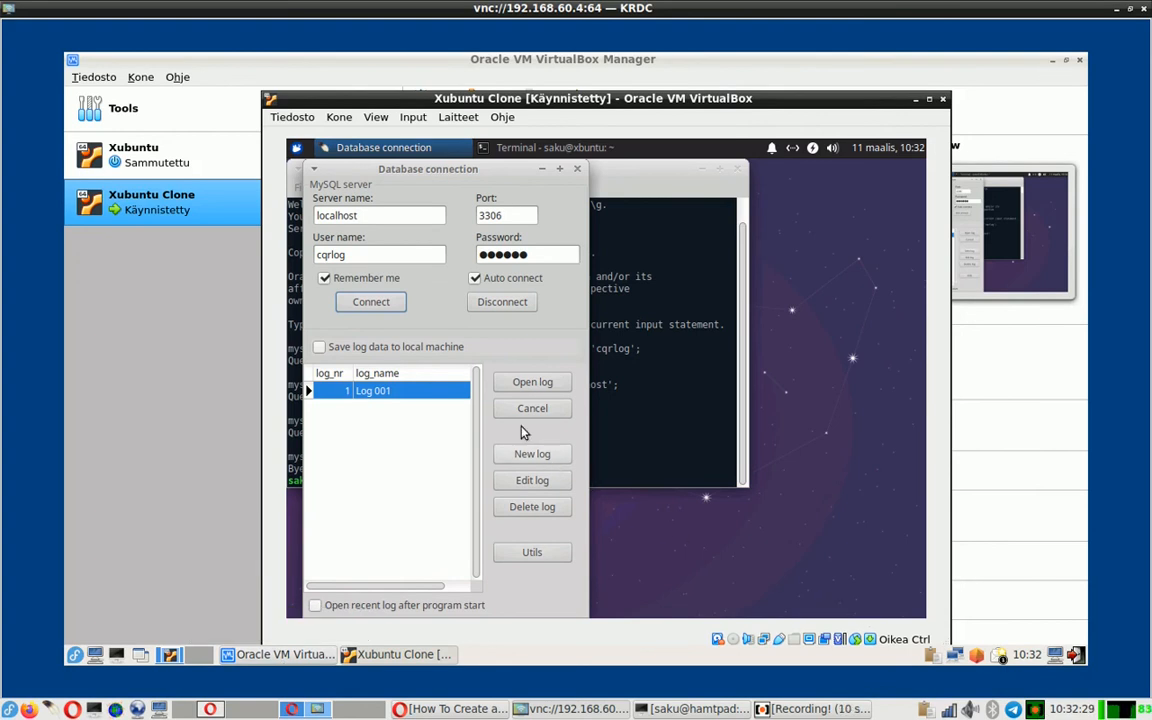
left_click(527, 387)
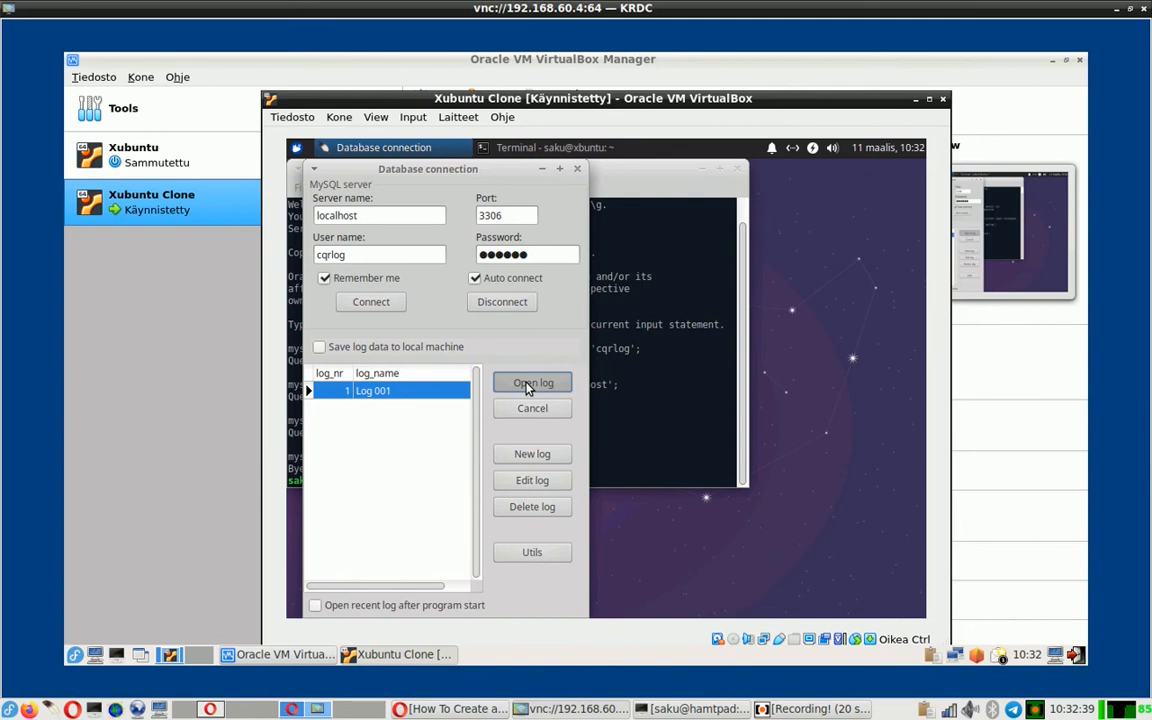
- Open Log 001, close the changelog, and accept the QSL managers and DXCC table updates
left_click(528, 385)
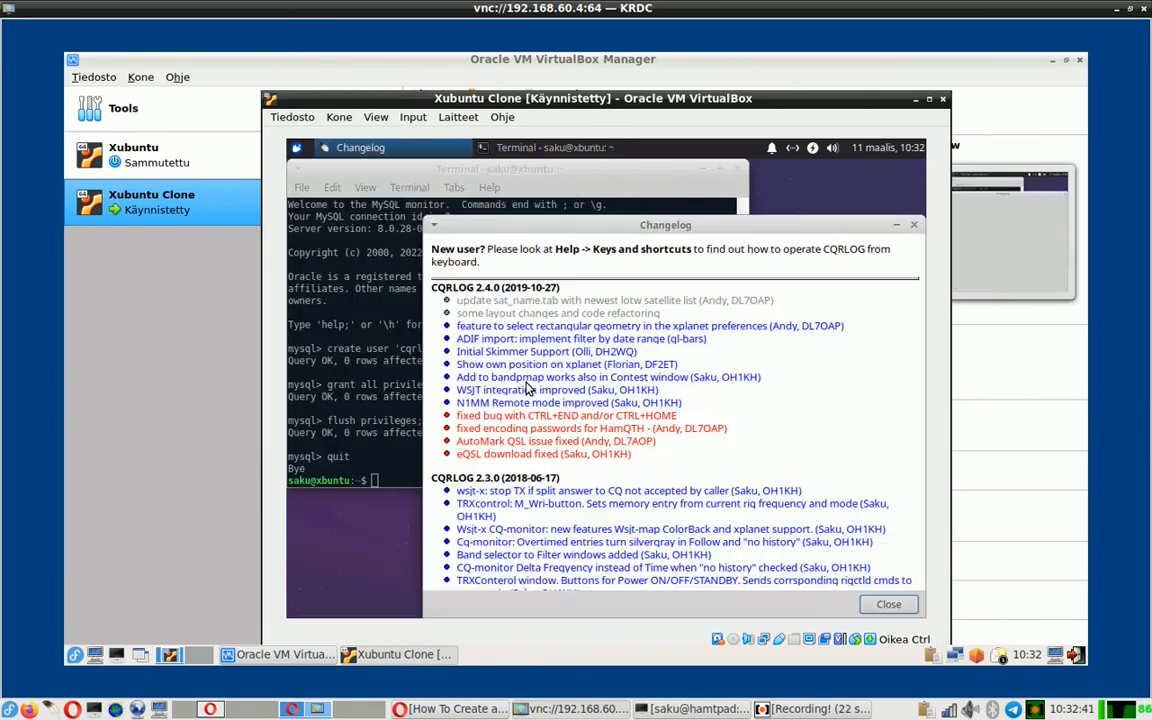
left_click(890, 605)
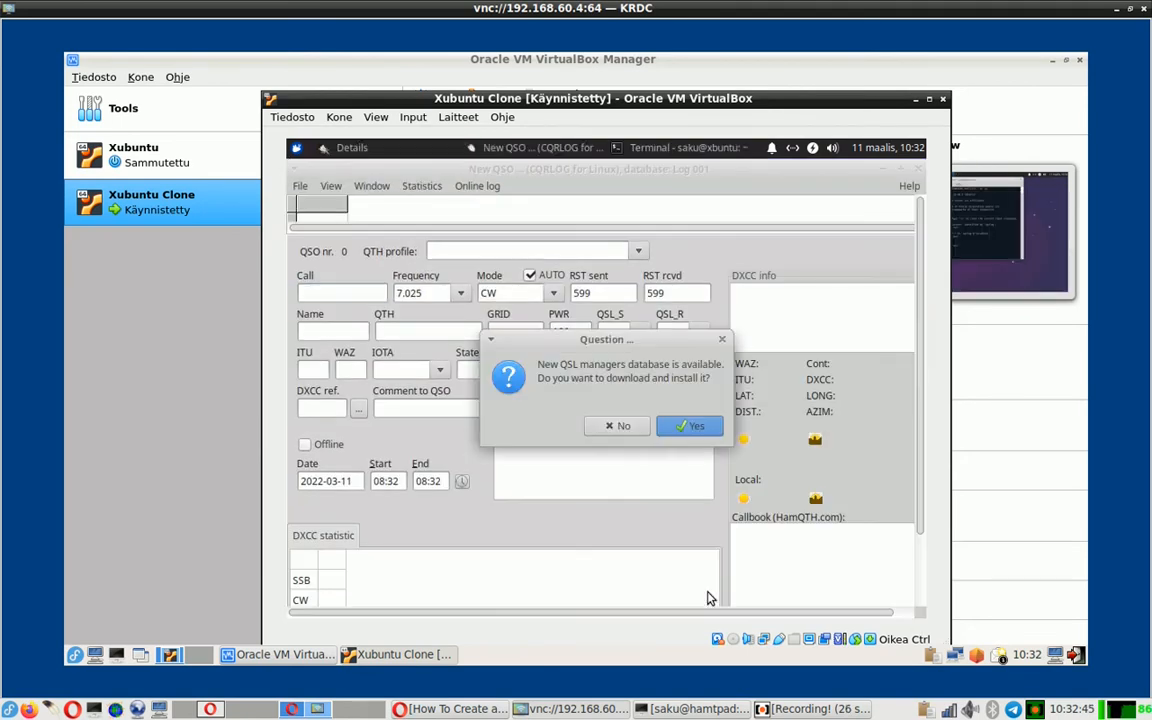
left_click(691, 429)
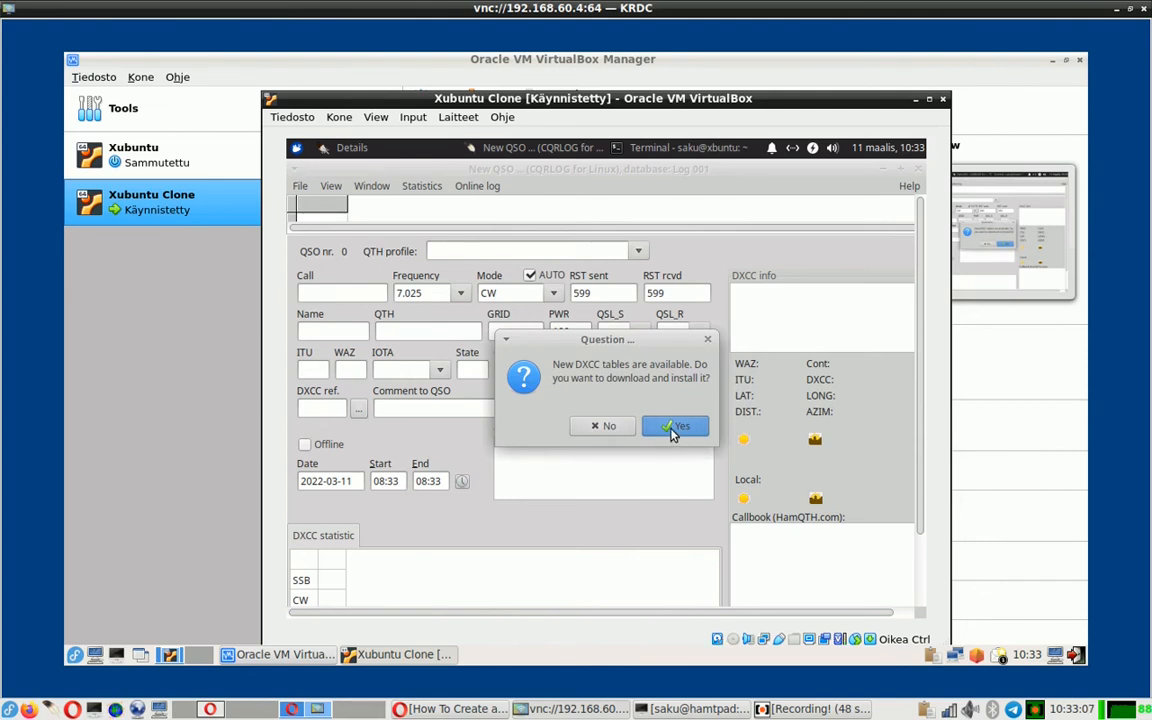
left_click(671, 430)
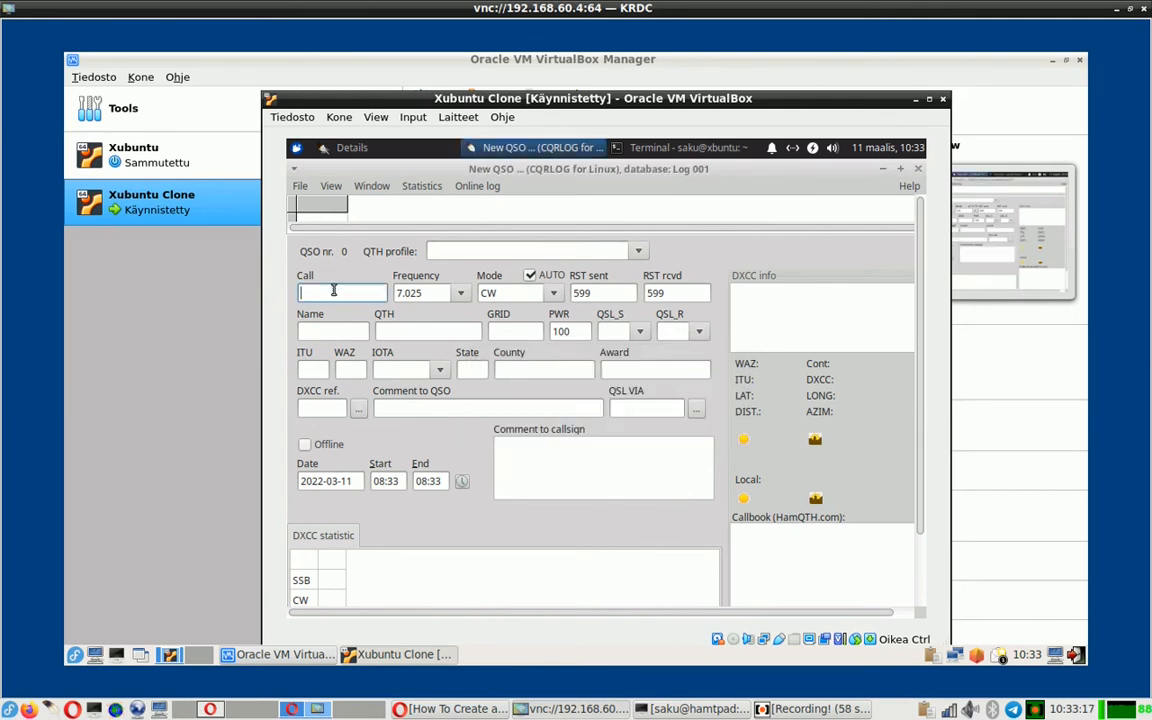
- Save a test QSO with TE1ST, name Test, on 7.025 CW at 599/599
type("TE1ST")
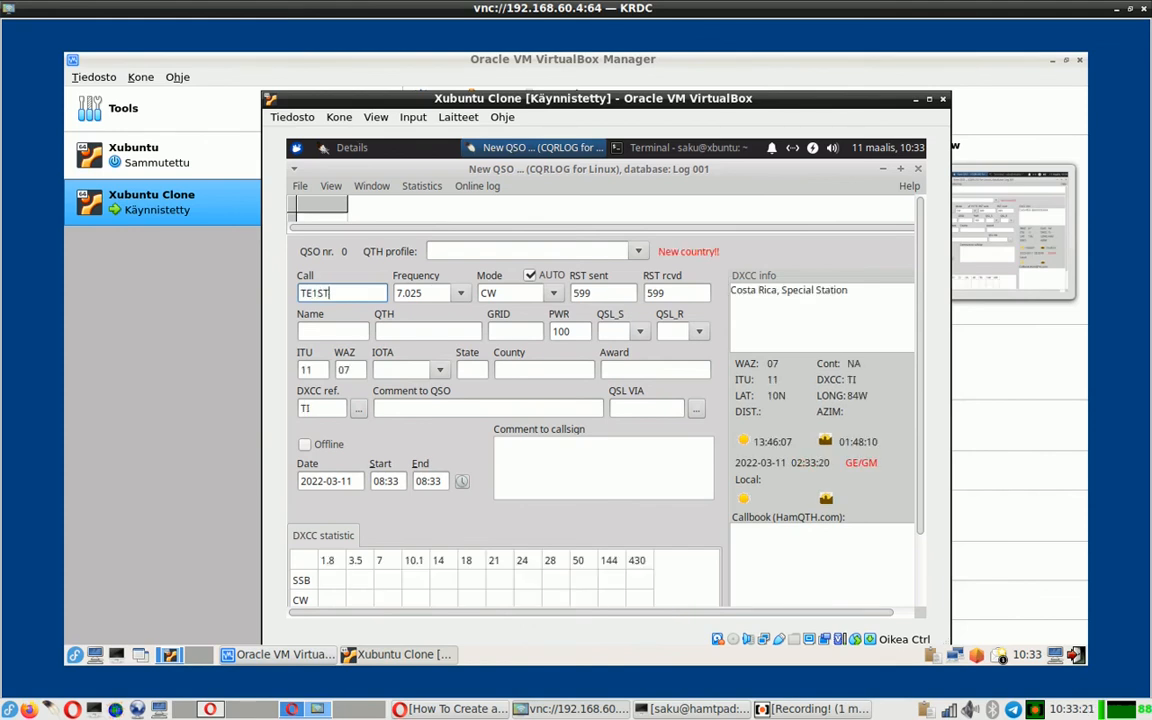
key("Tab")
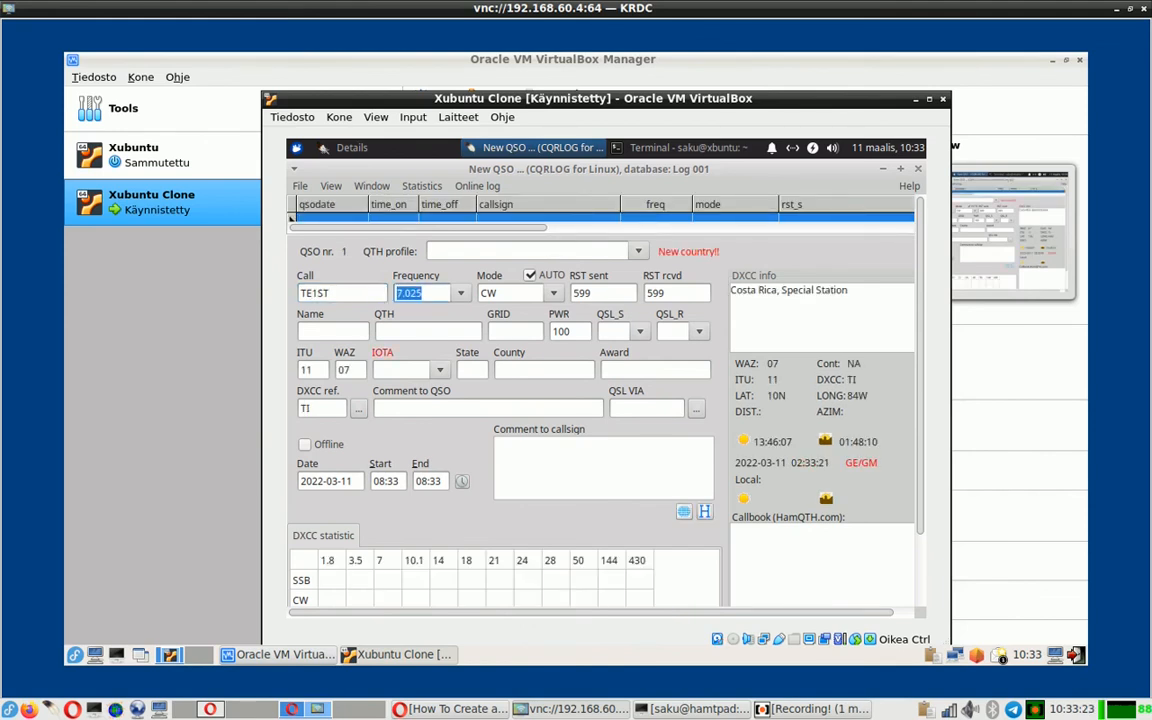
key("Tab")
key("Tab")
key("Tab")
key("Tab")
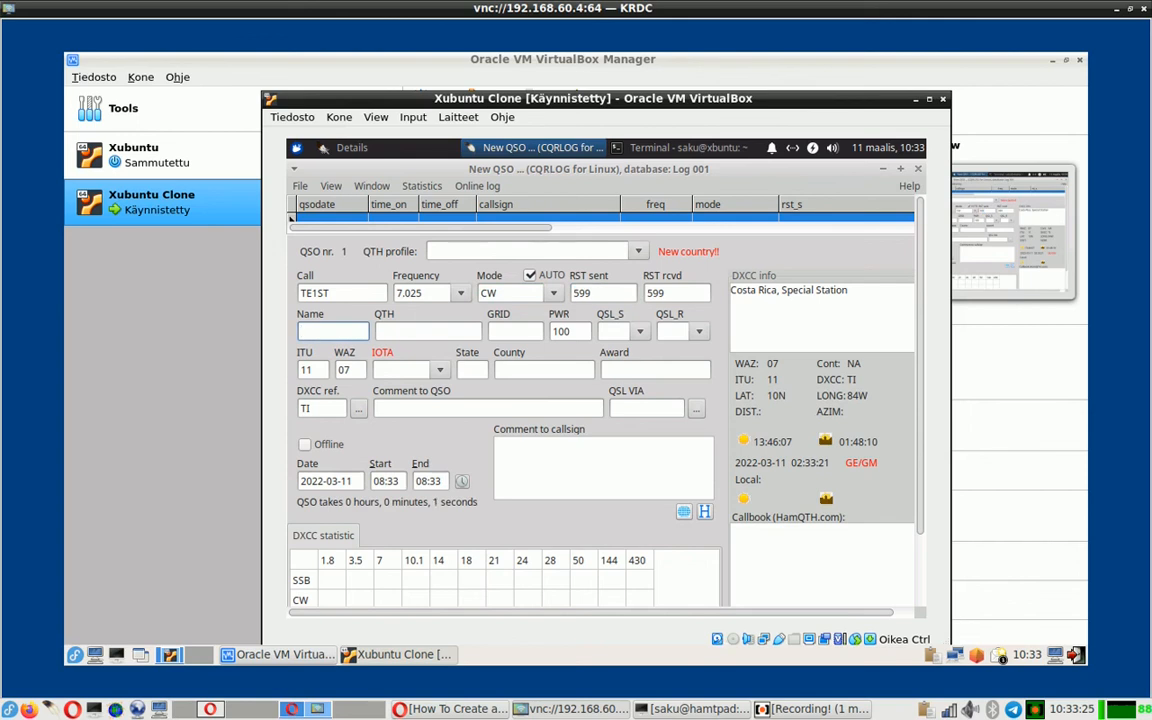
key("Tab")
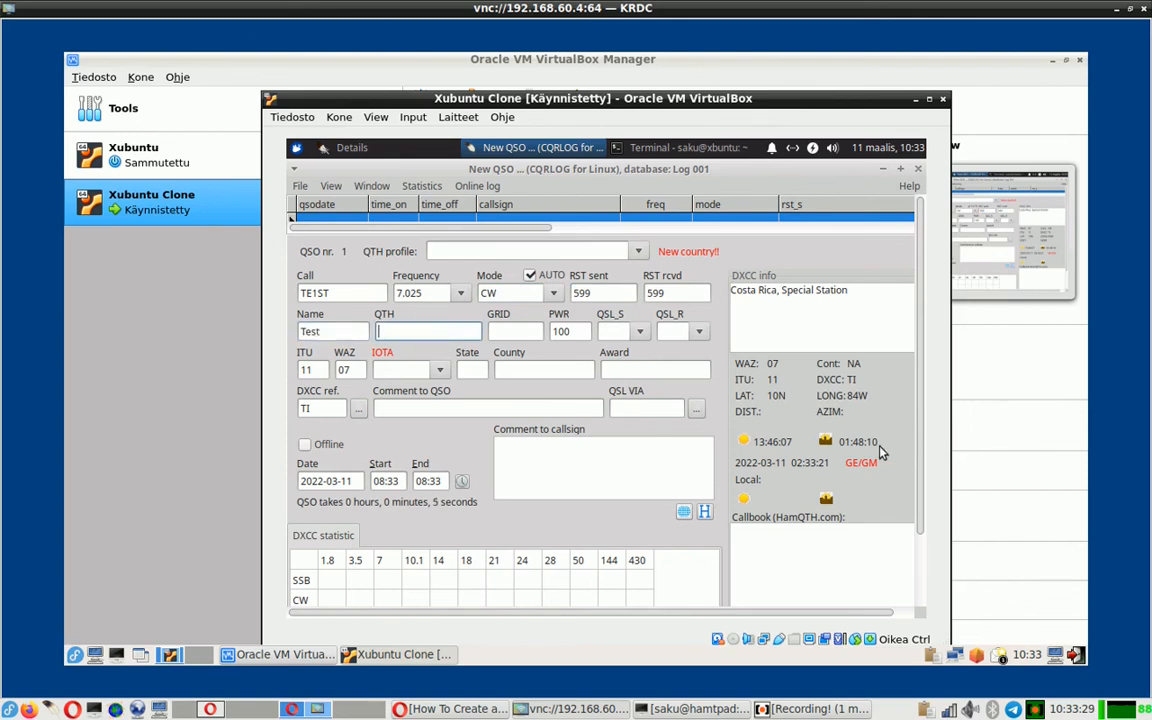
scroll(922, 466, "down", 3)
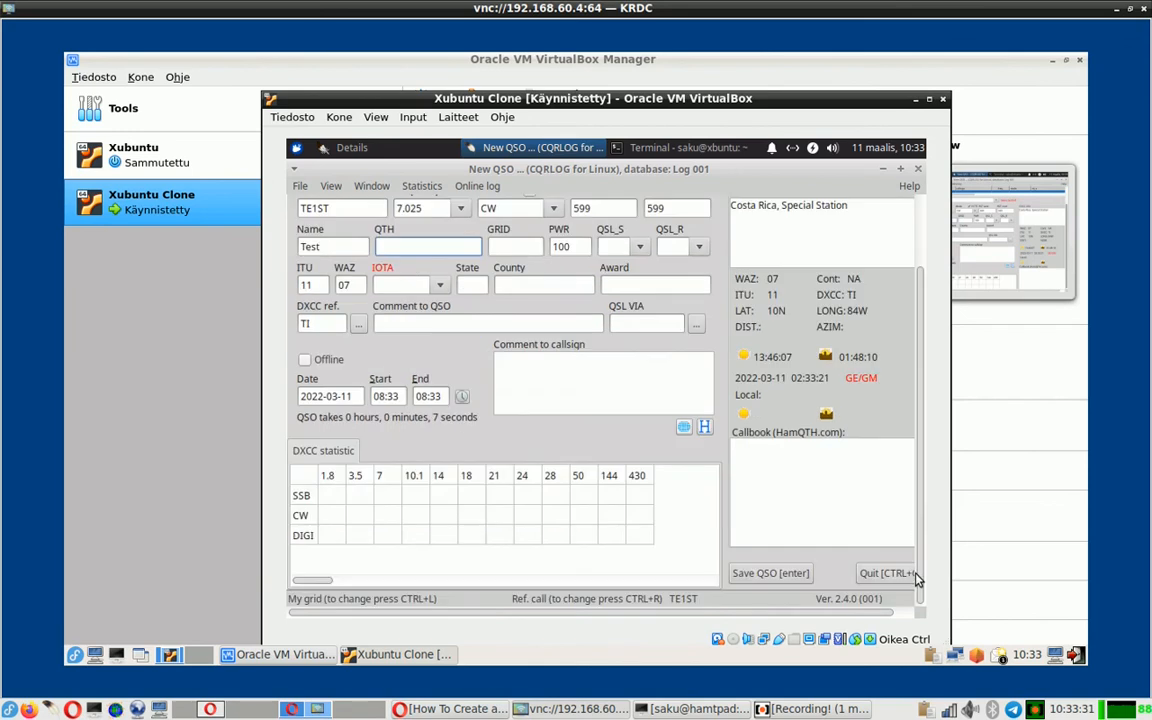
left_click(786, 575)
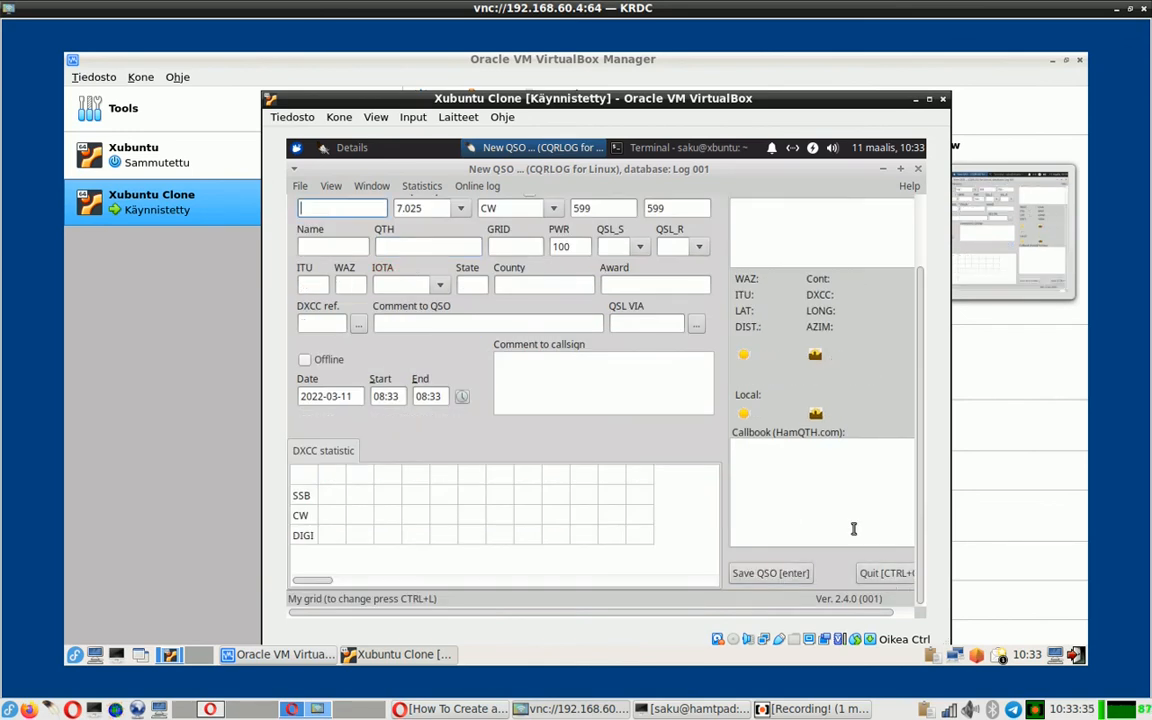
scroll(831, 419, "up", 2)
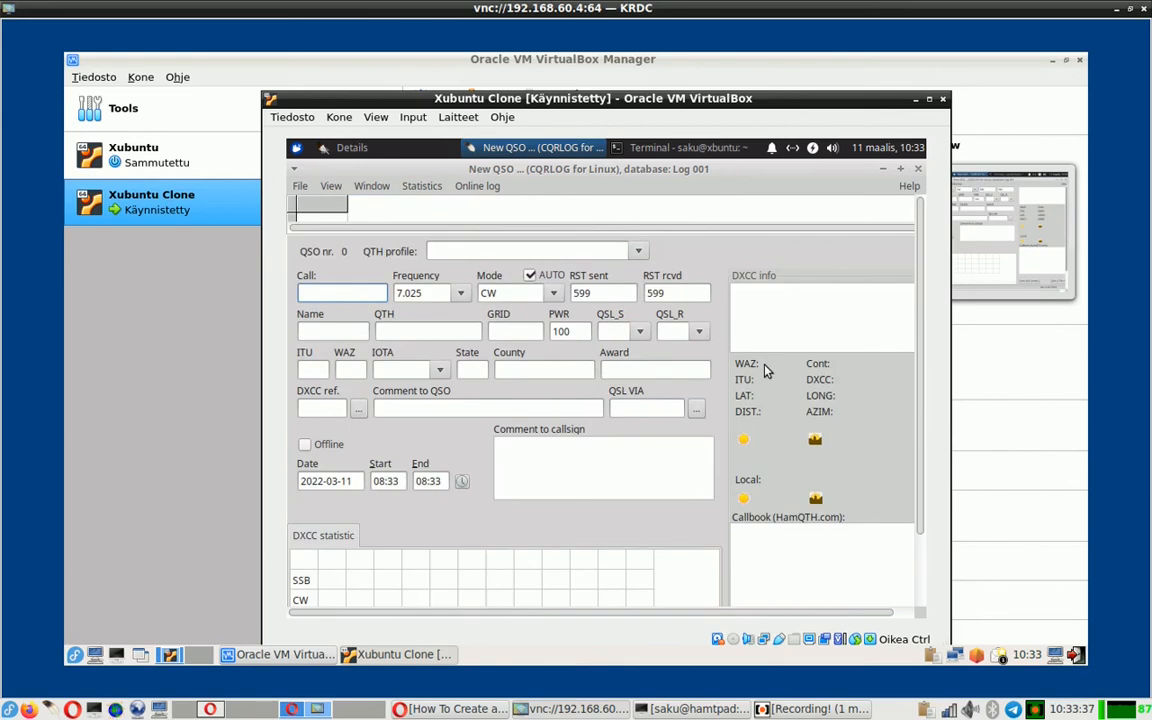
- Open the QSO list from the Window menu, confirm the TE1ST entry, close it, and quit CQRLOG
left_click(376, 187)
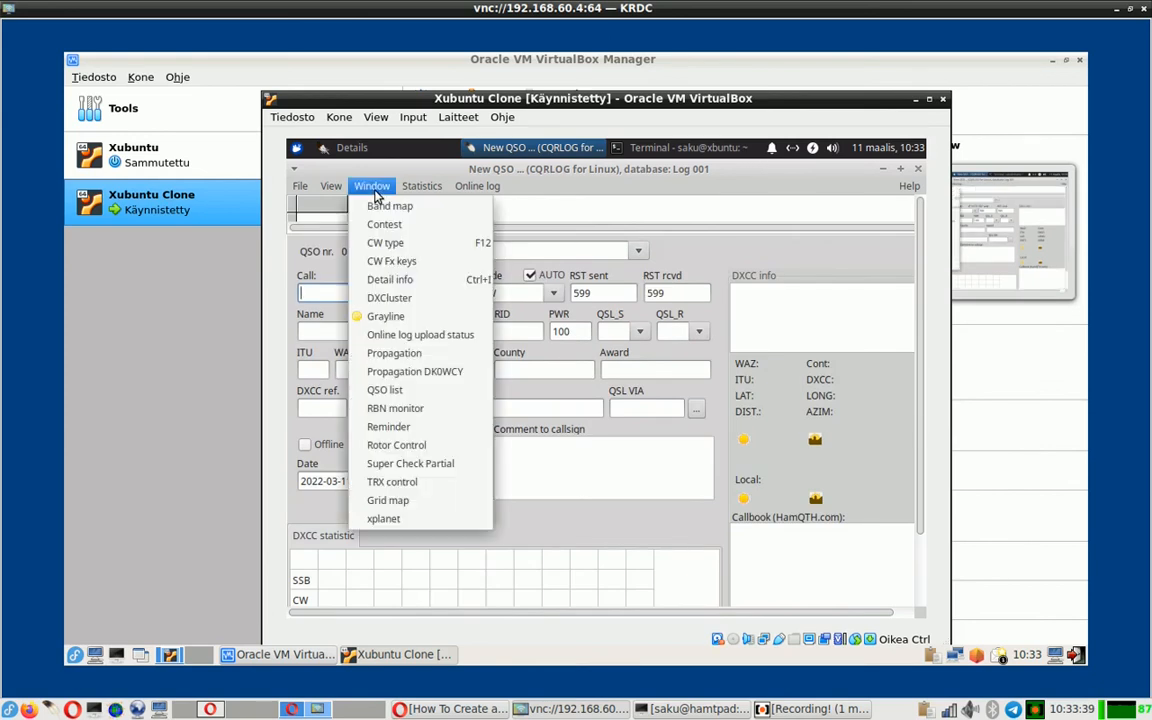
left_click(403, 394)
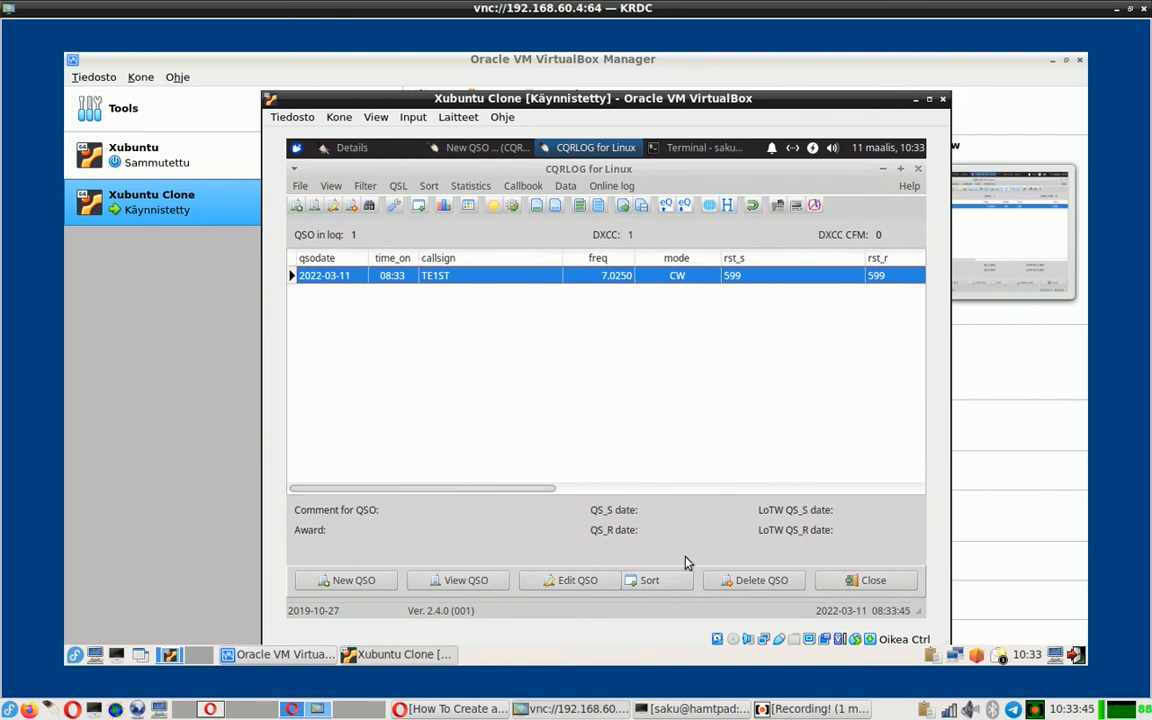
left_click(851, 581)
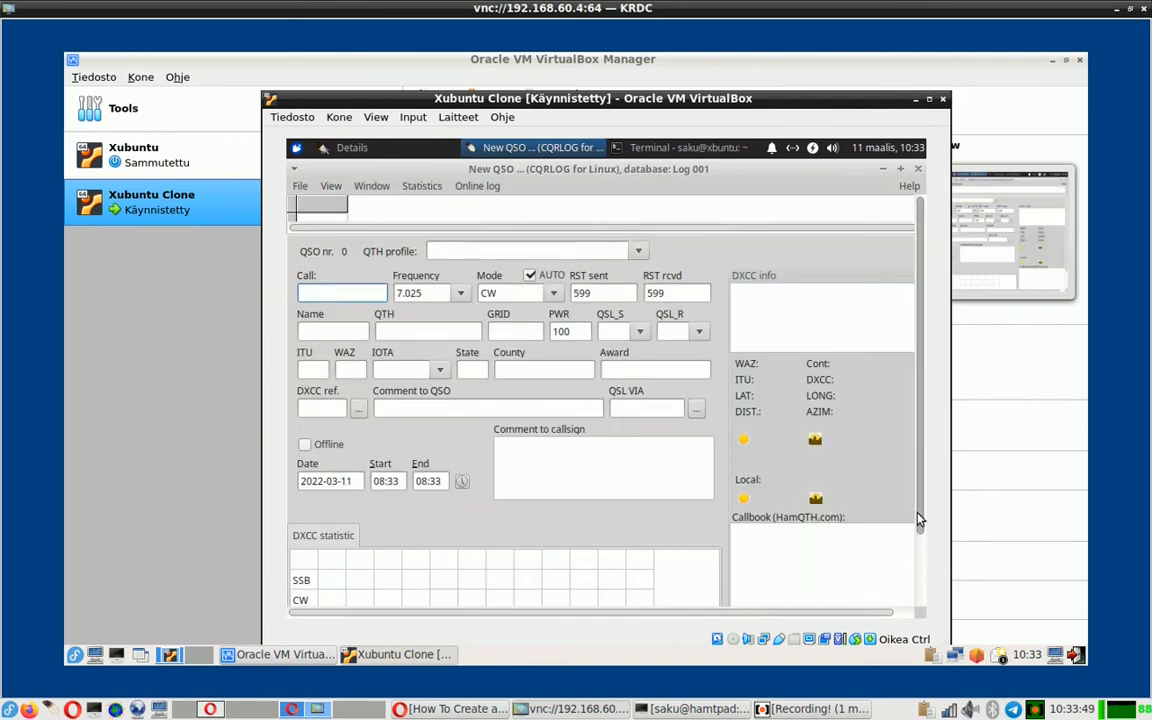
left_click_drag(918, 520, 925, 597)
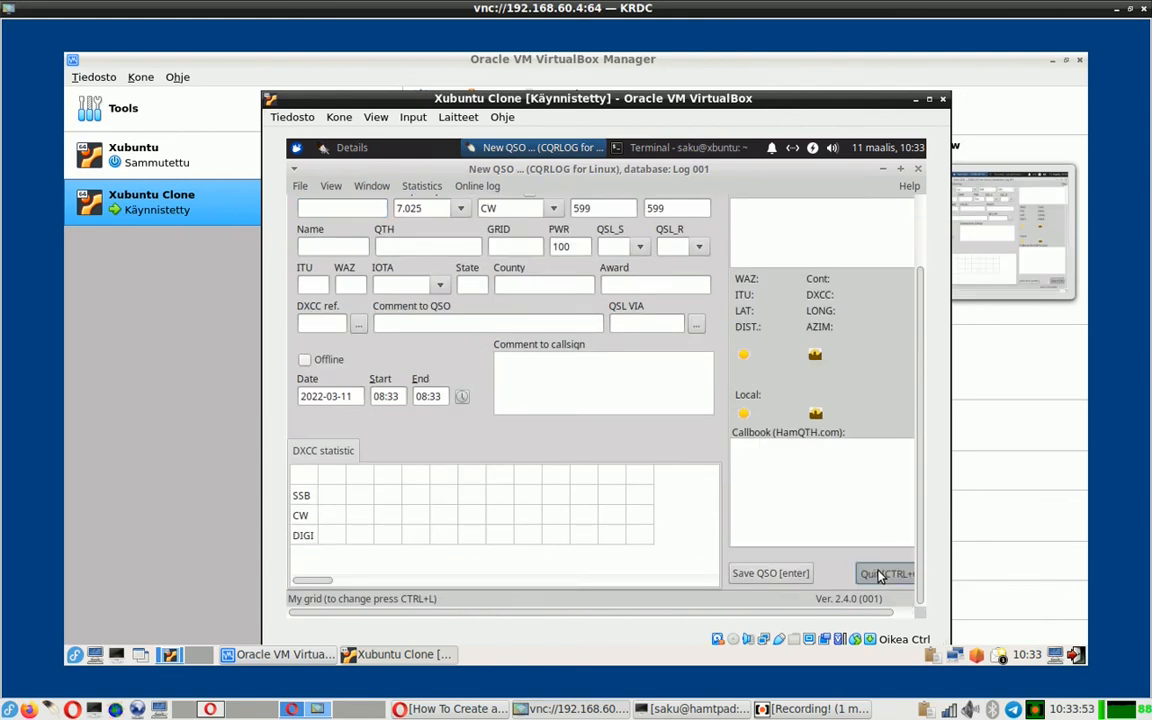
left_click(880, 576)
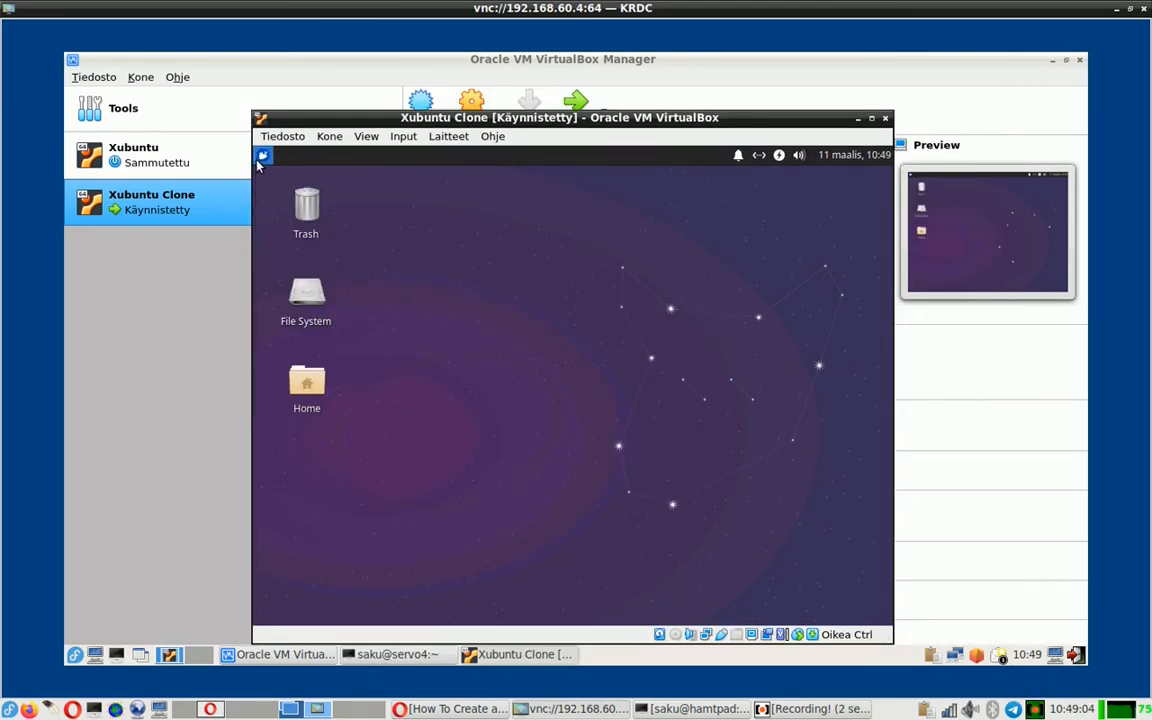
- Launch Firefox and go to github.com/oh1kh to reach the OH1KH cqrlog repository
left_click(264, 157)
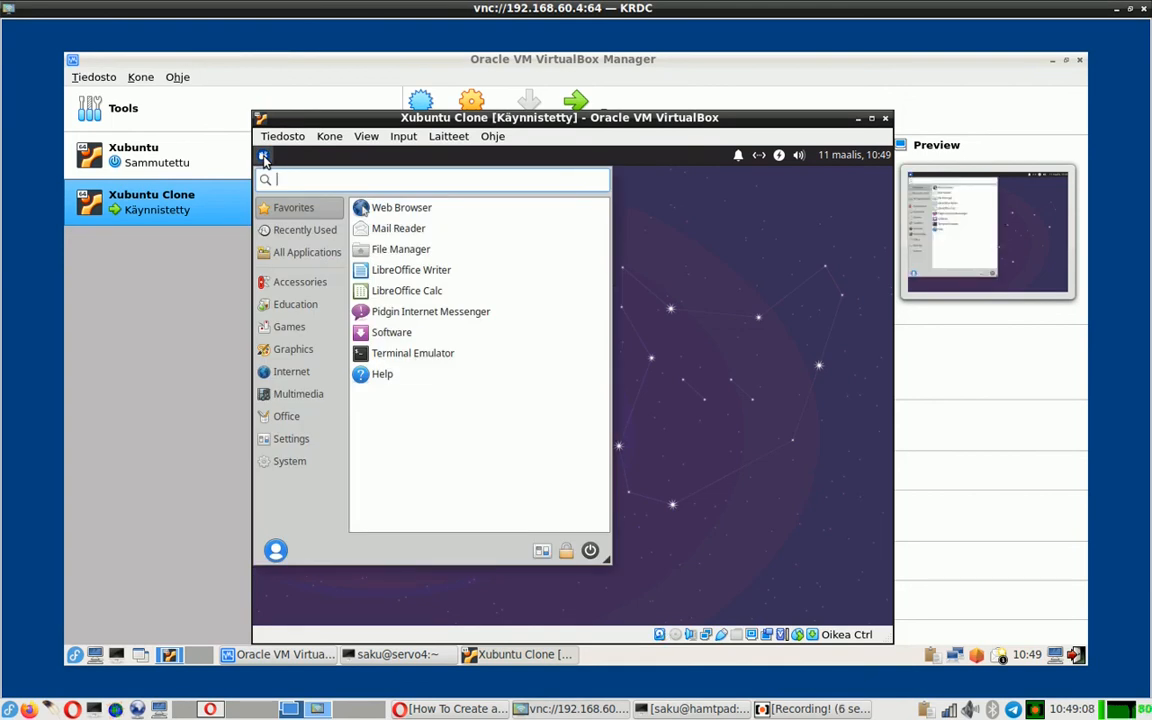
left_click(377, 209)
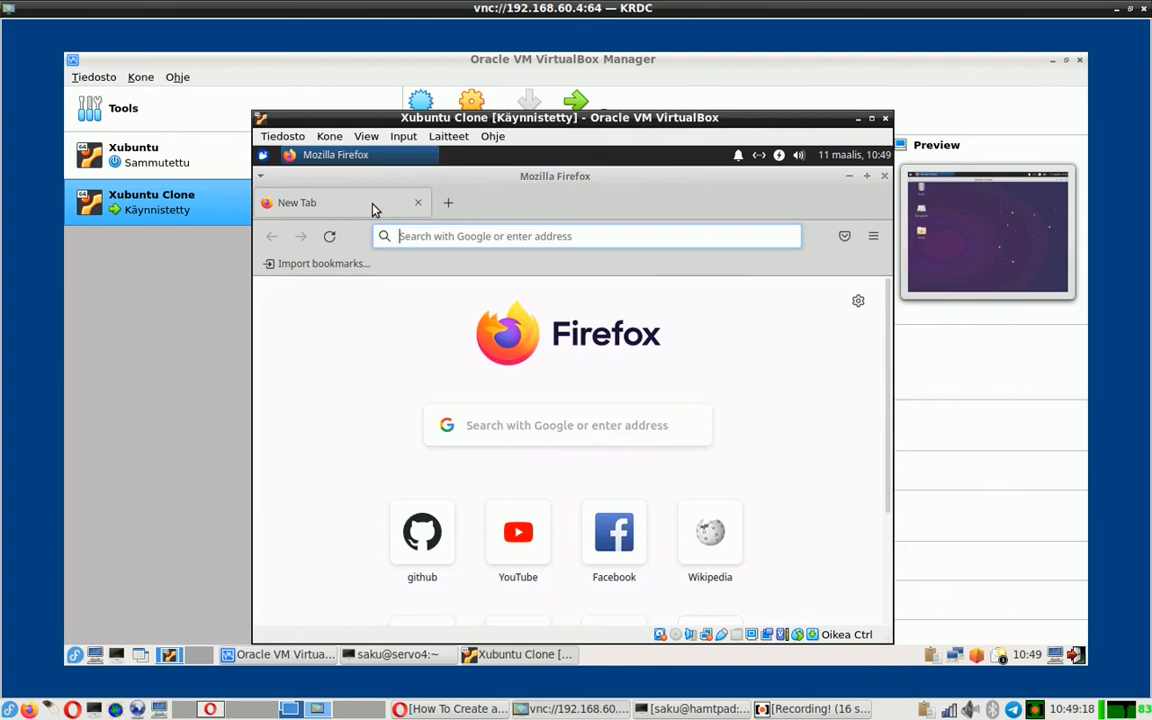
left_click(418, 236)
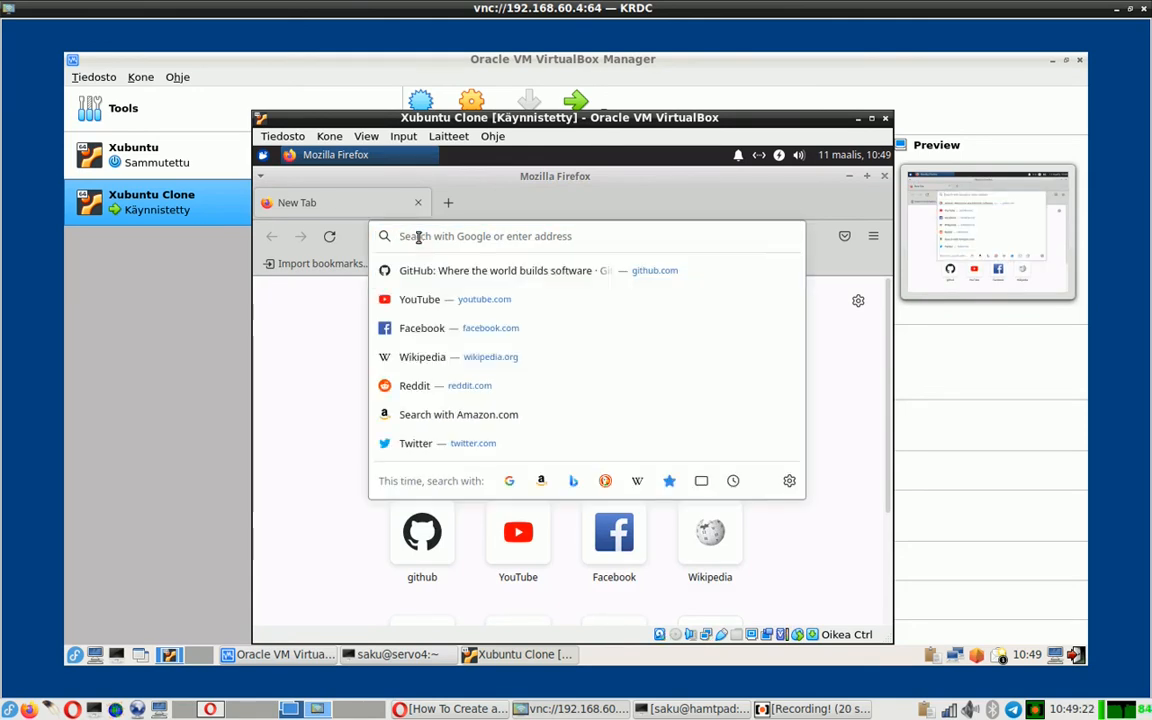
type("github.com/")
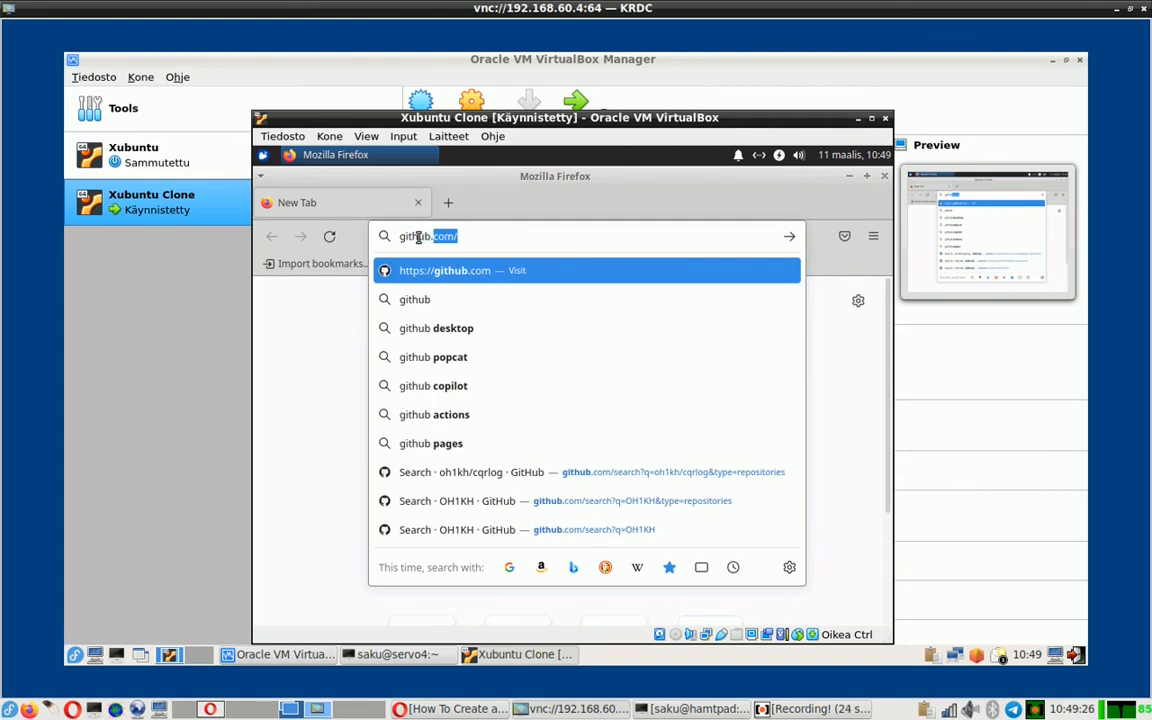
key("Right")
type("oh1kh")
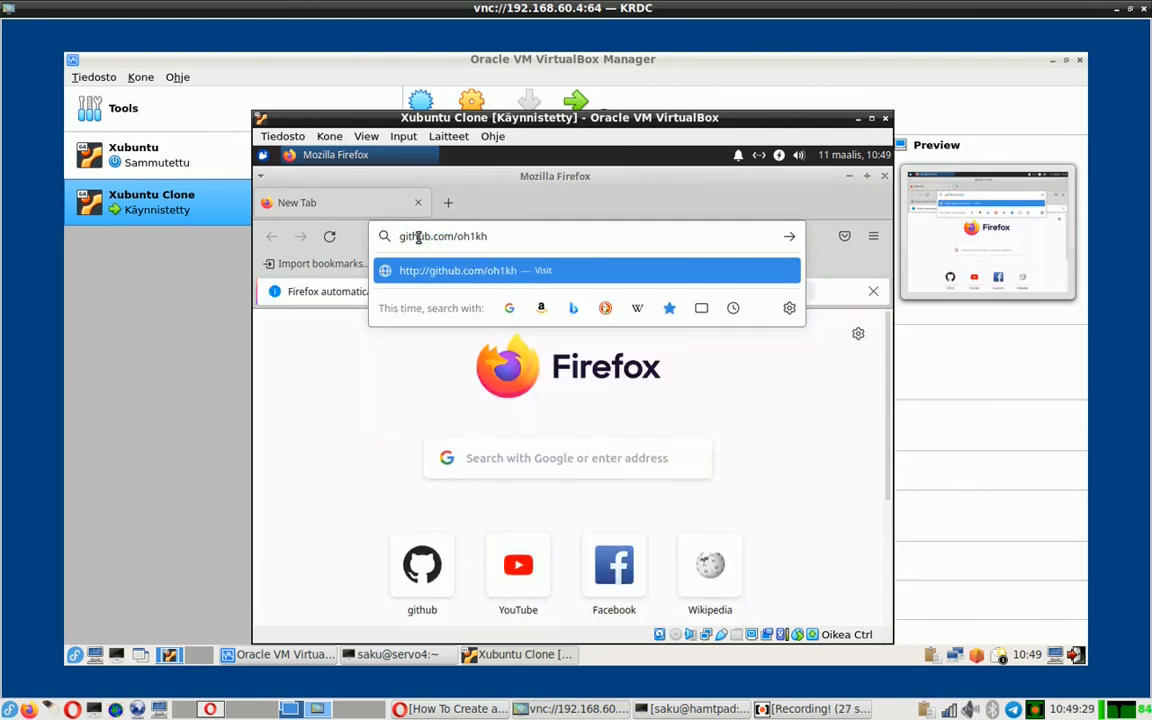
key("Return")
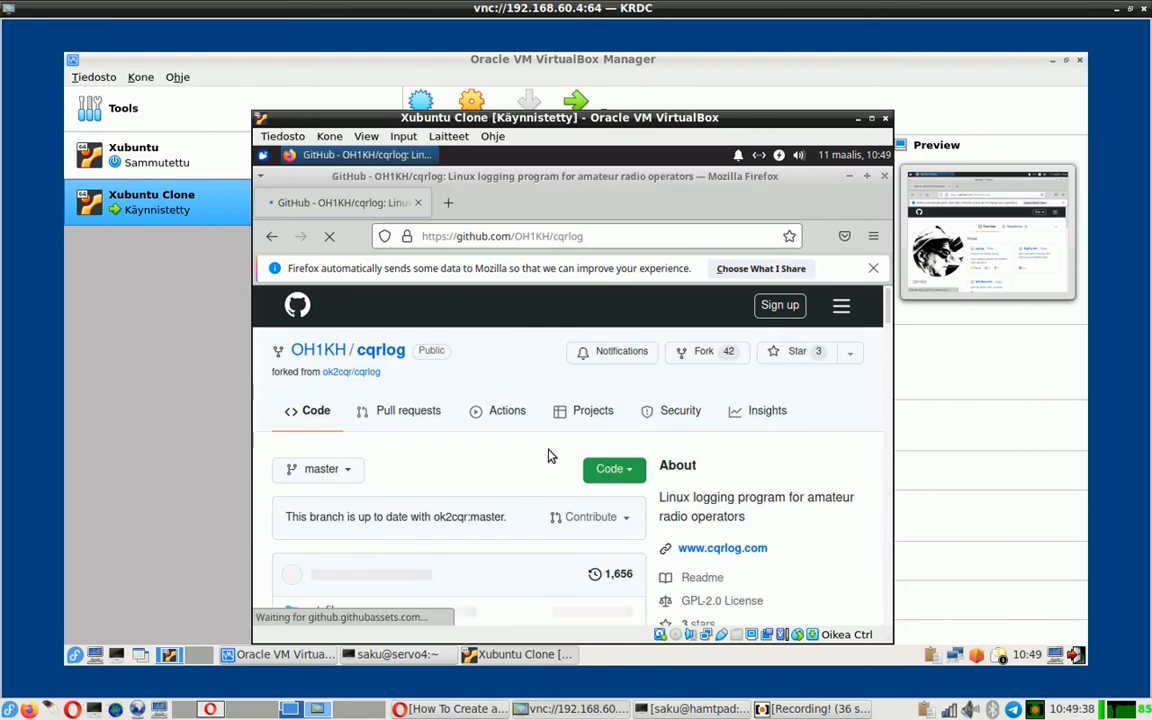
- Switch the cqrlog repository from master to the loc_testing branch
left_click(350, 472)
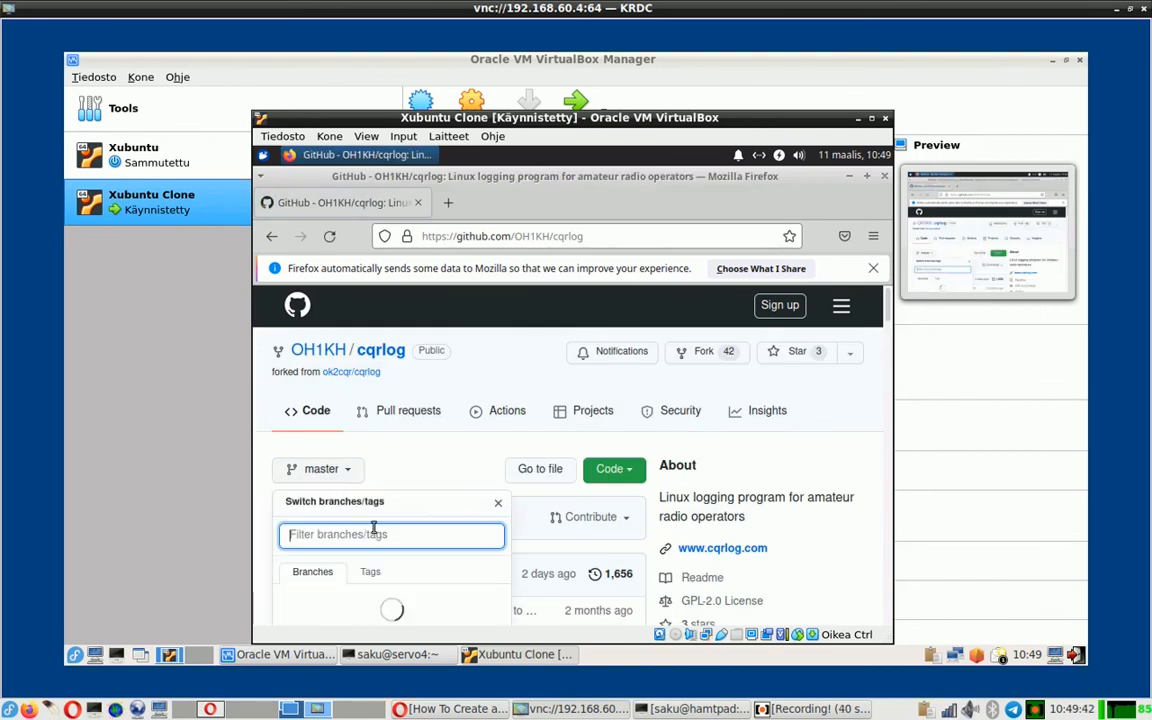
scroll(377, 555, "down", 5)
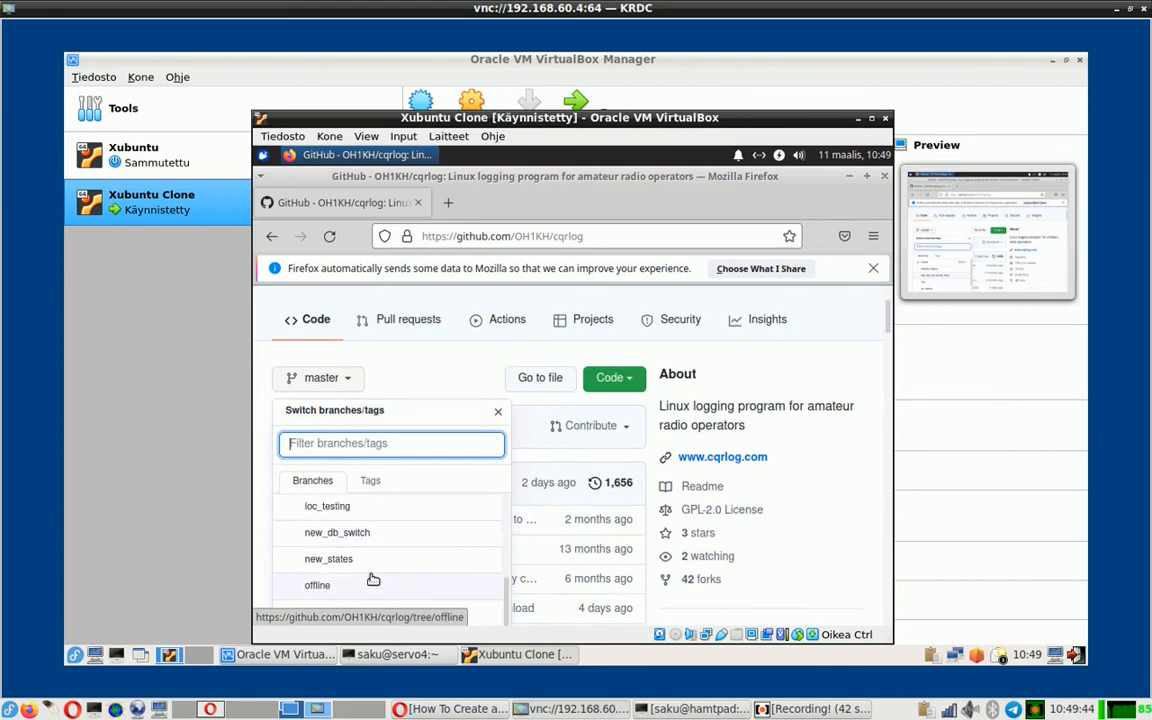
scroll(373, 579, "down", 3)
scroll(330, 420, "up", 2)
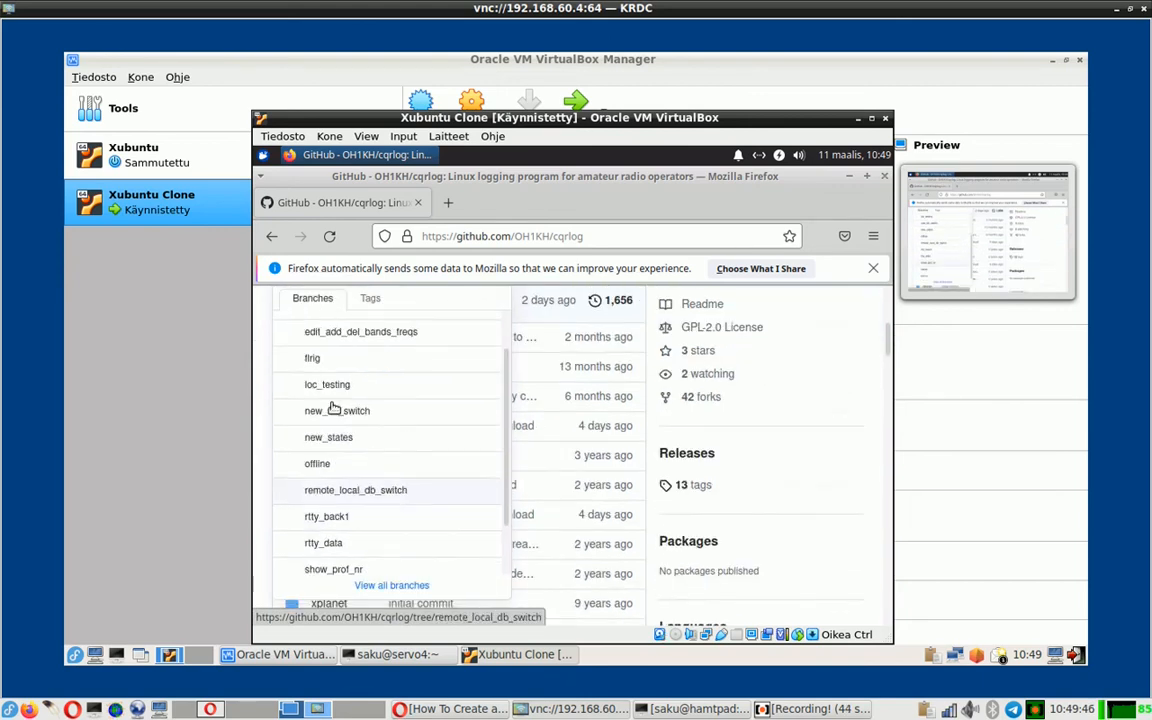
left_click(341, 394)
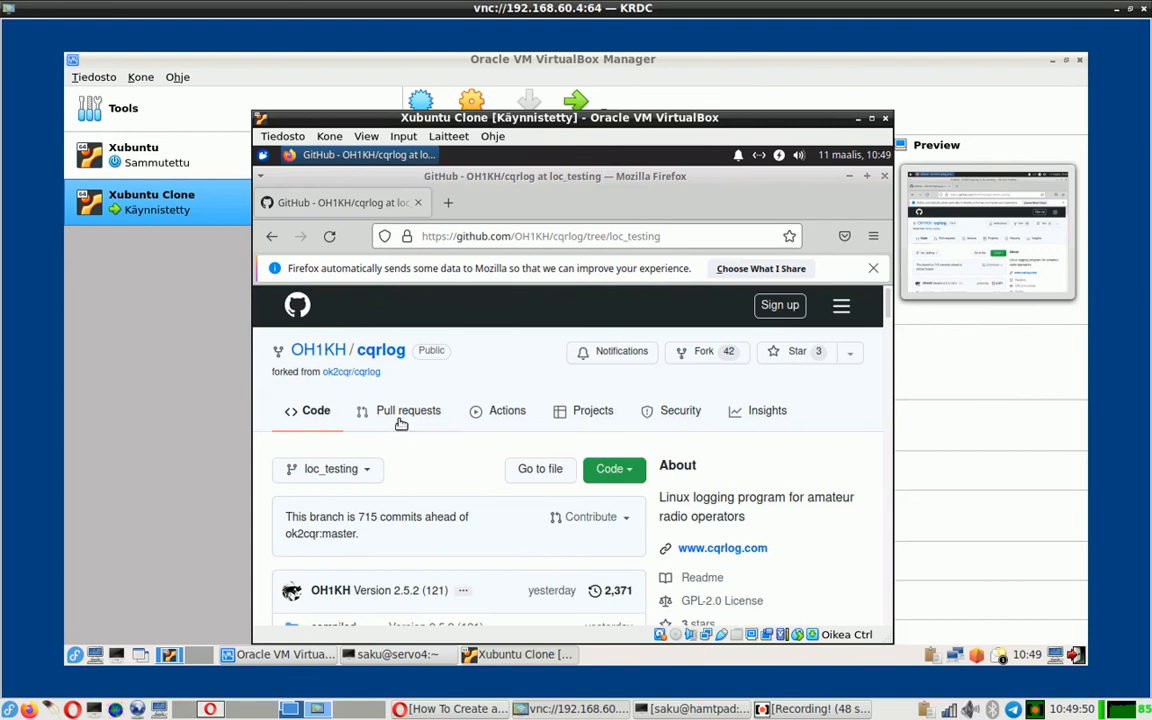
- Open the compiled folder and scroll to its newupdate.zip file
scroll(421, 444, "down", 6)
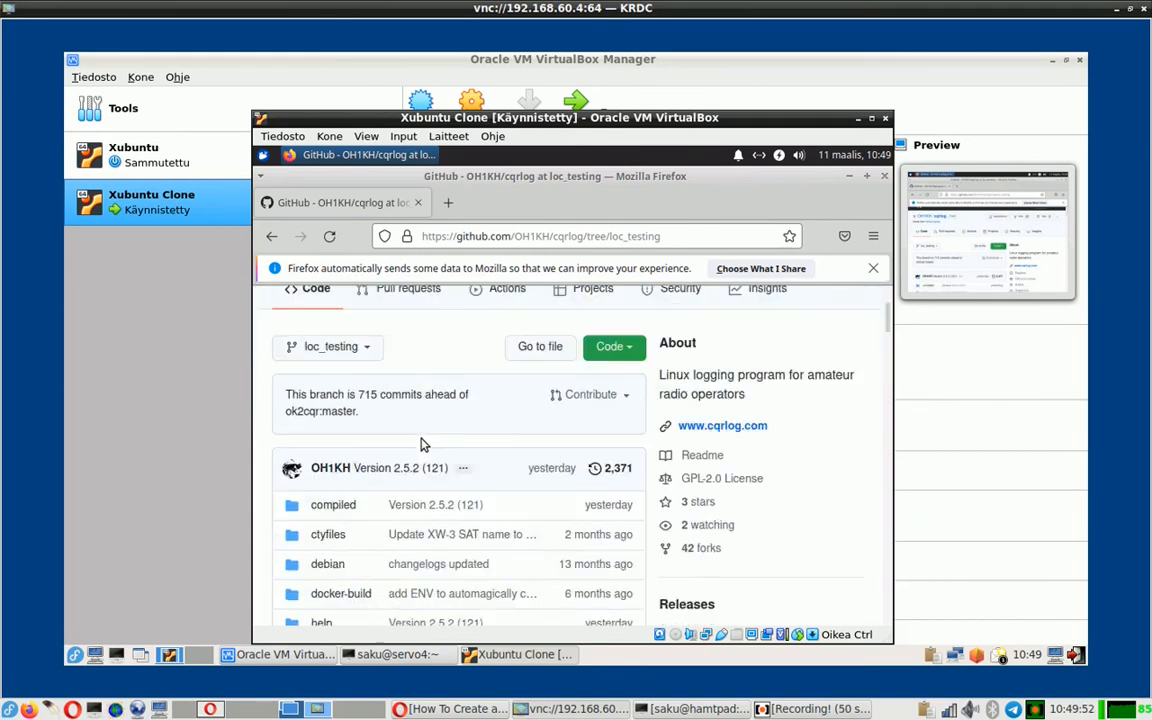
scroll(366, 393, "up", 2)
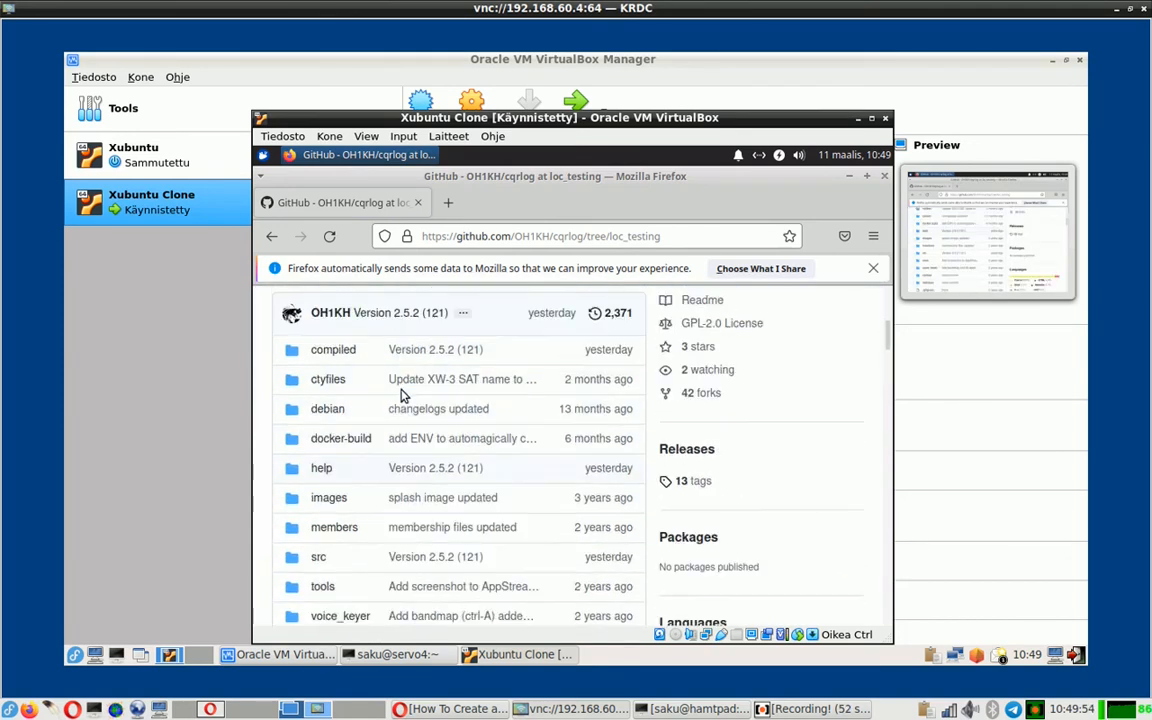
left_click(338, 356)
mouse_move(340, 360)
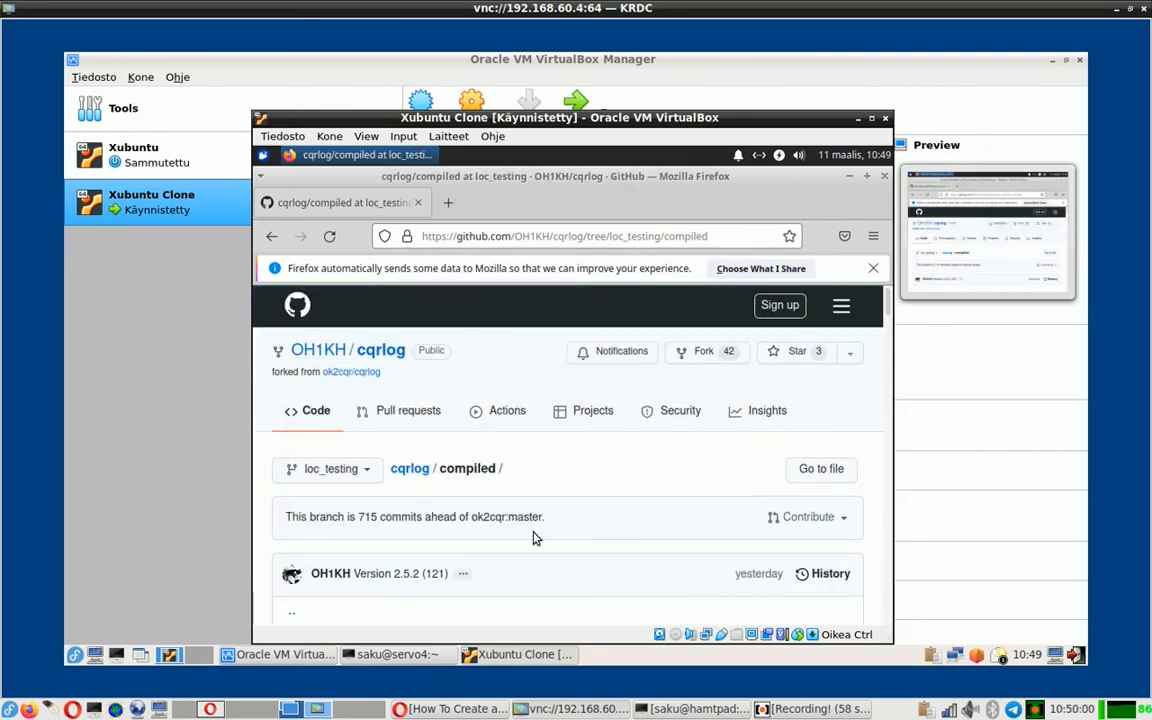
scroll(533, 538, "down", 3)
scroll(533, 538, "down", 5)
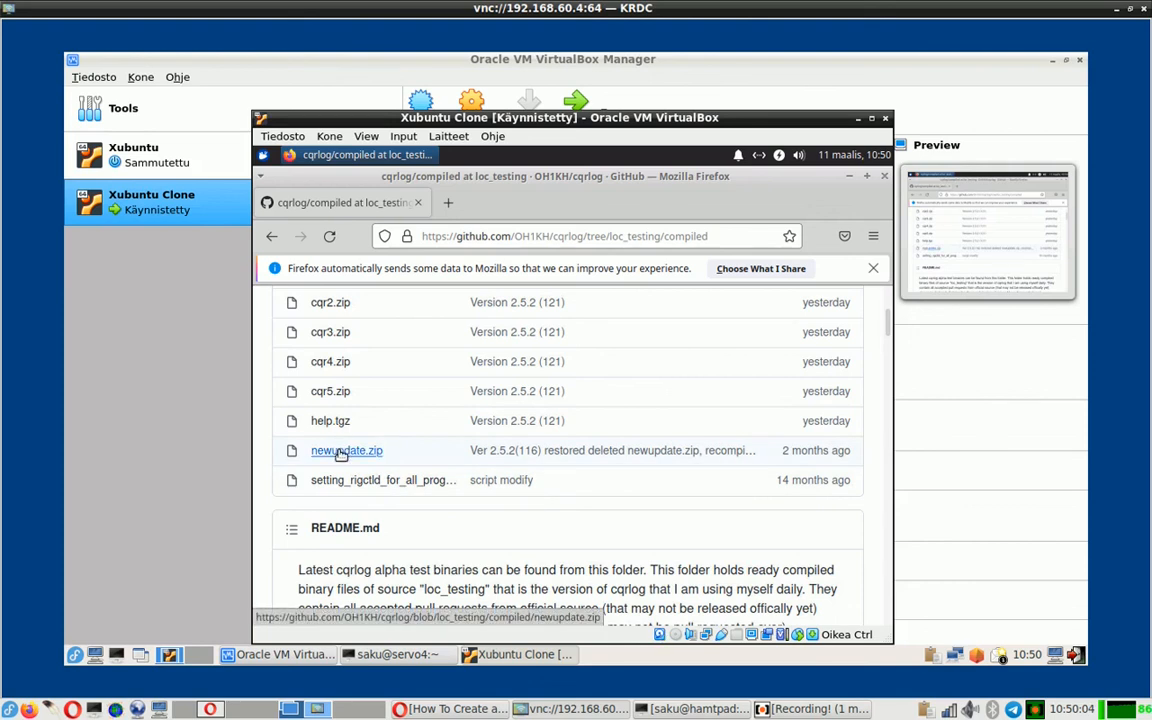
- Save newupdate.zip from its GitHub page, open it, and select newupdate.sh
left_click(341, 452)
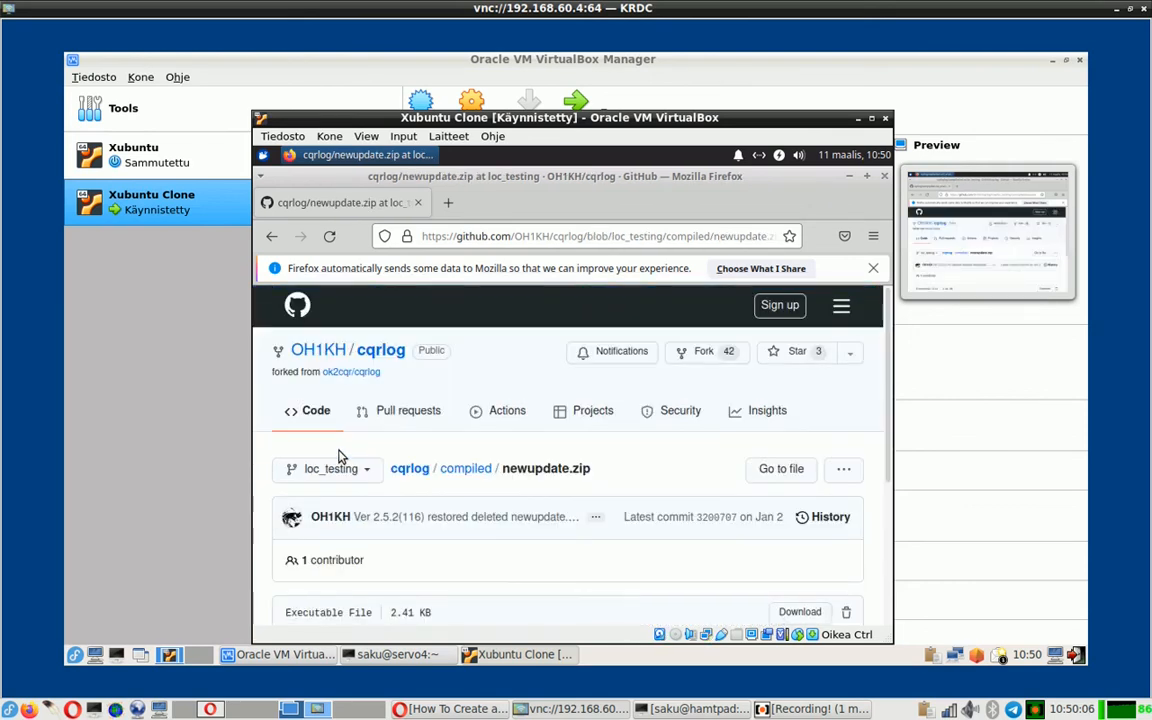
scroll(530, 489, "down", 3)
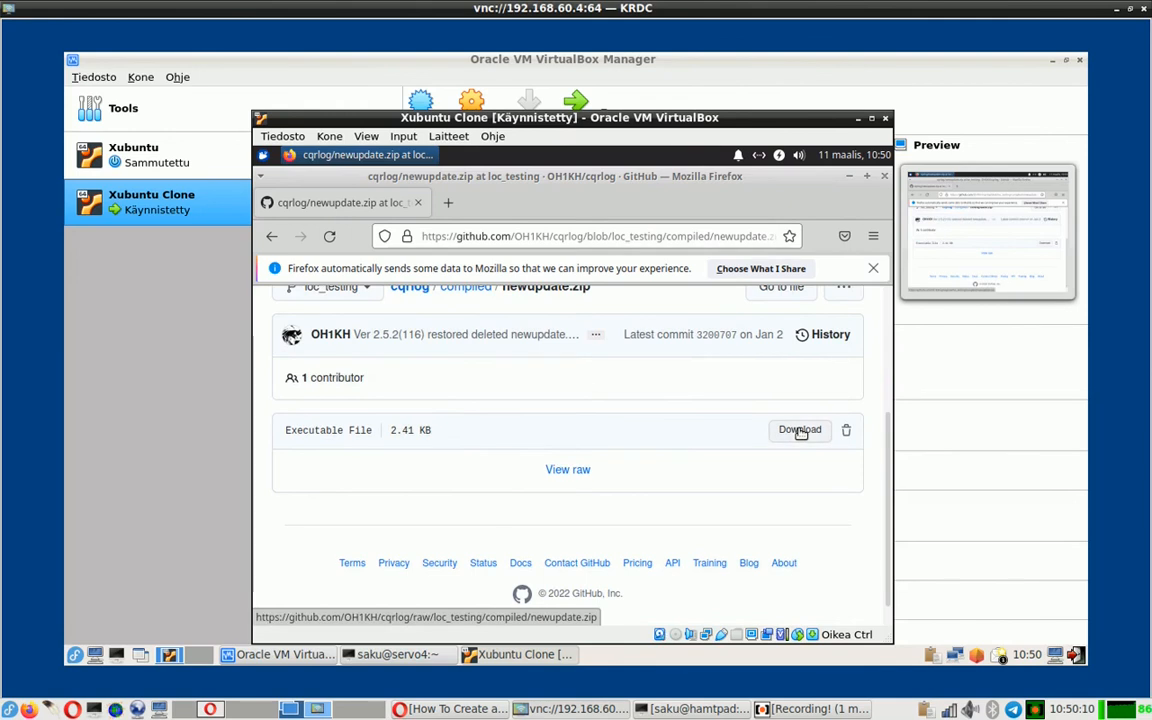
left_click(800, 430)
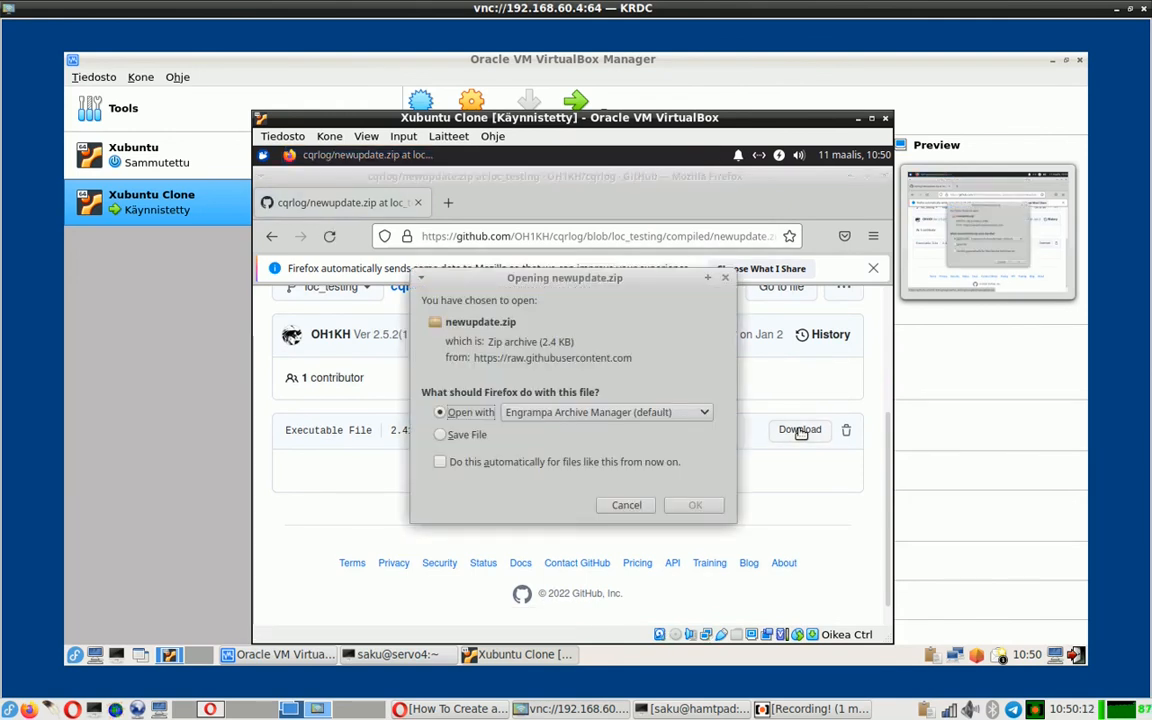
left_click(476, 437)
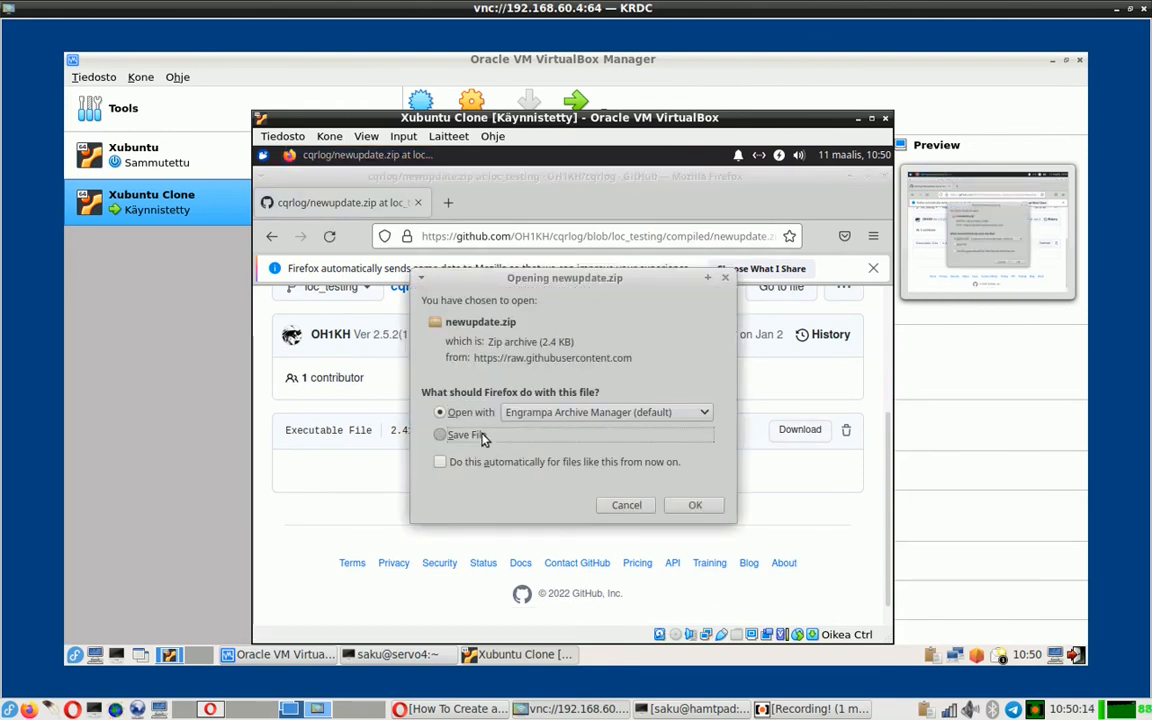
left_click(700, 505)
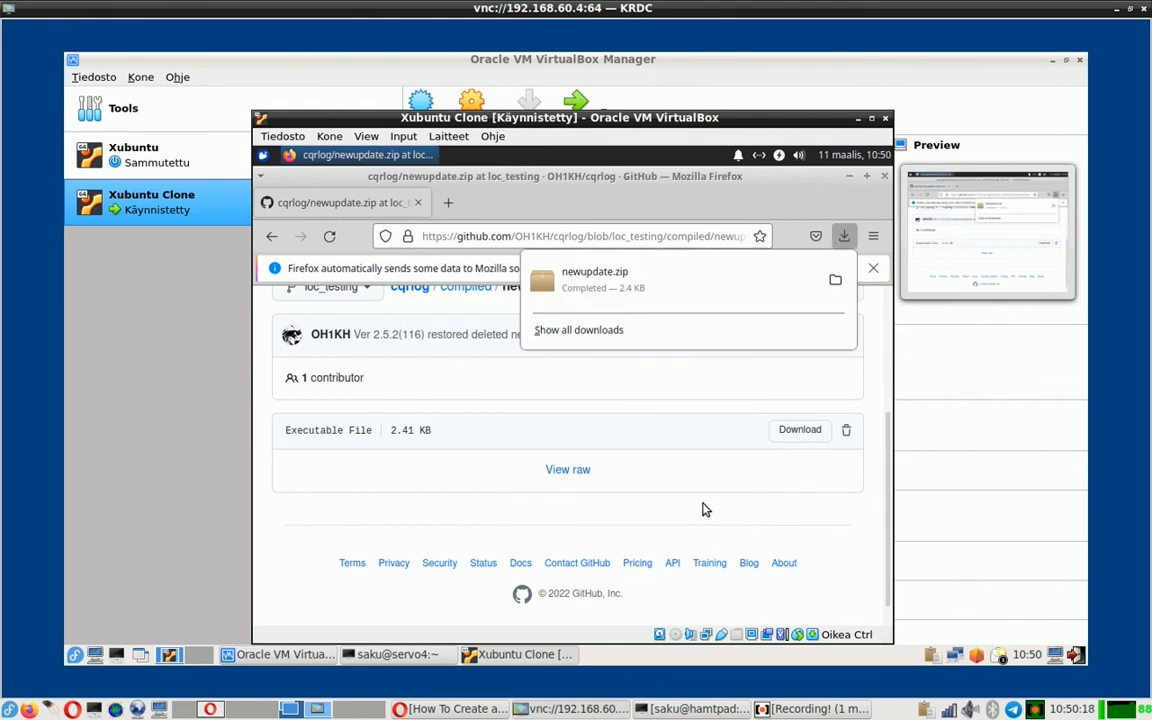
left_click(617, 292)
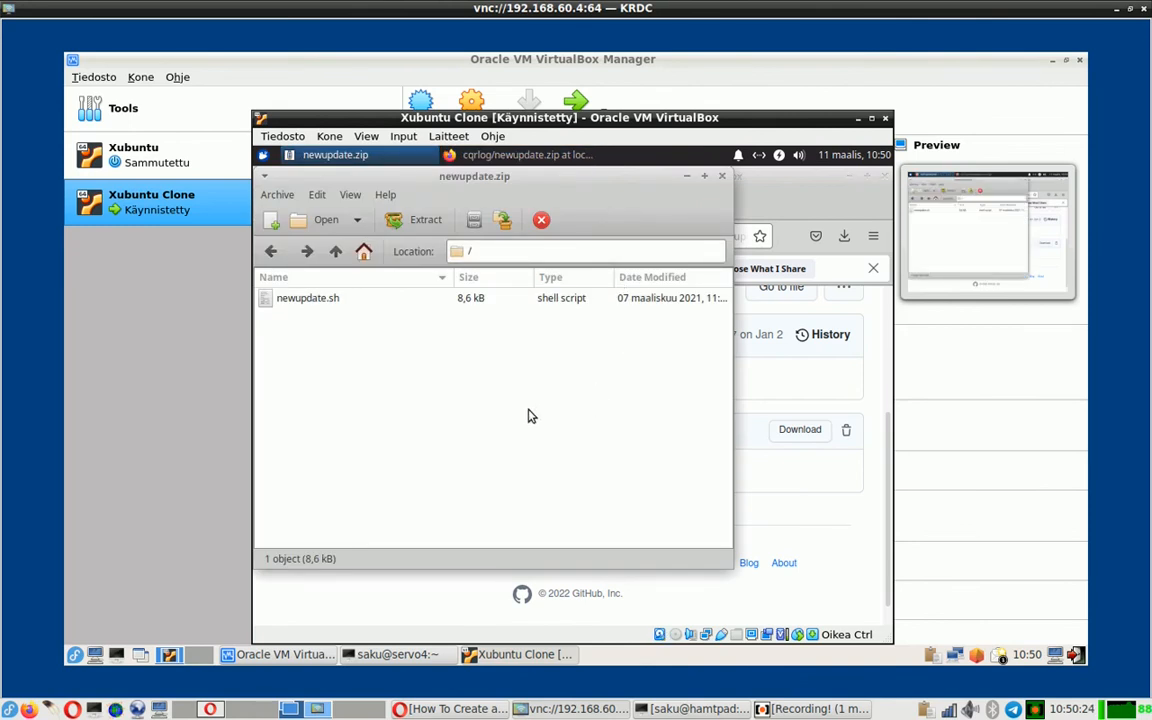
left_click(337, 300)
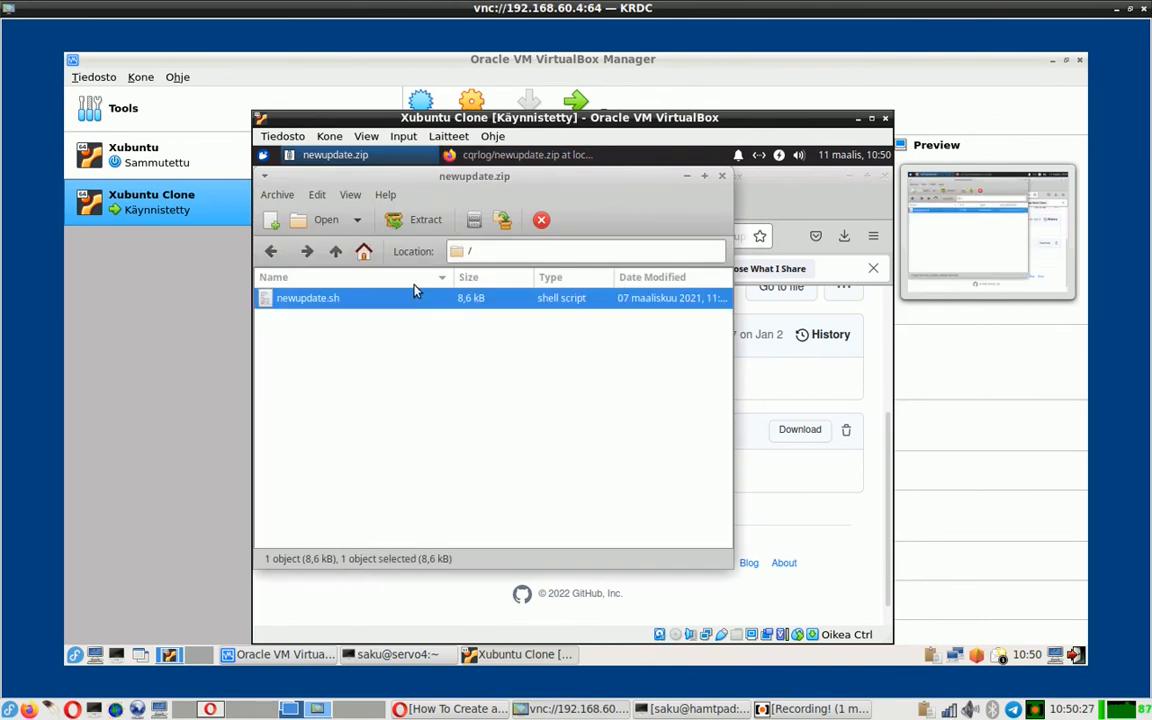
- Extract newupdate.sh into /tmp, dismiss the completion message, and close Engrampa
left_click(422, 222)
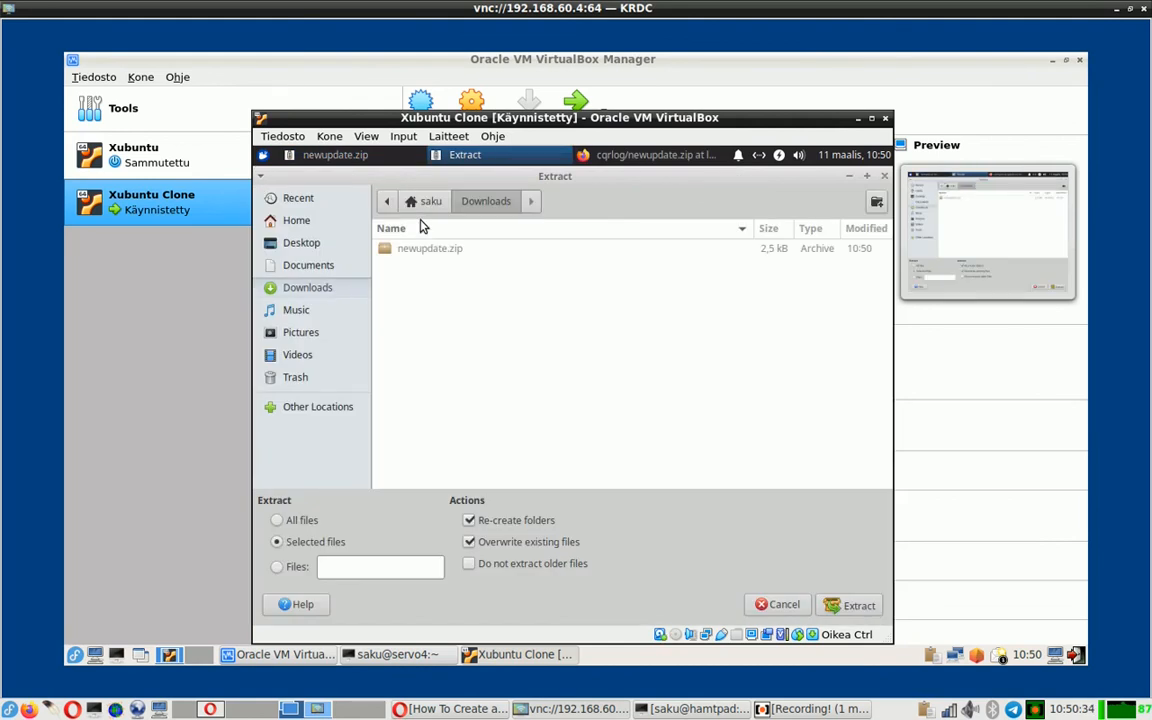
left_click(387, 201)
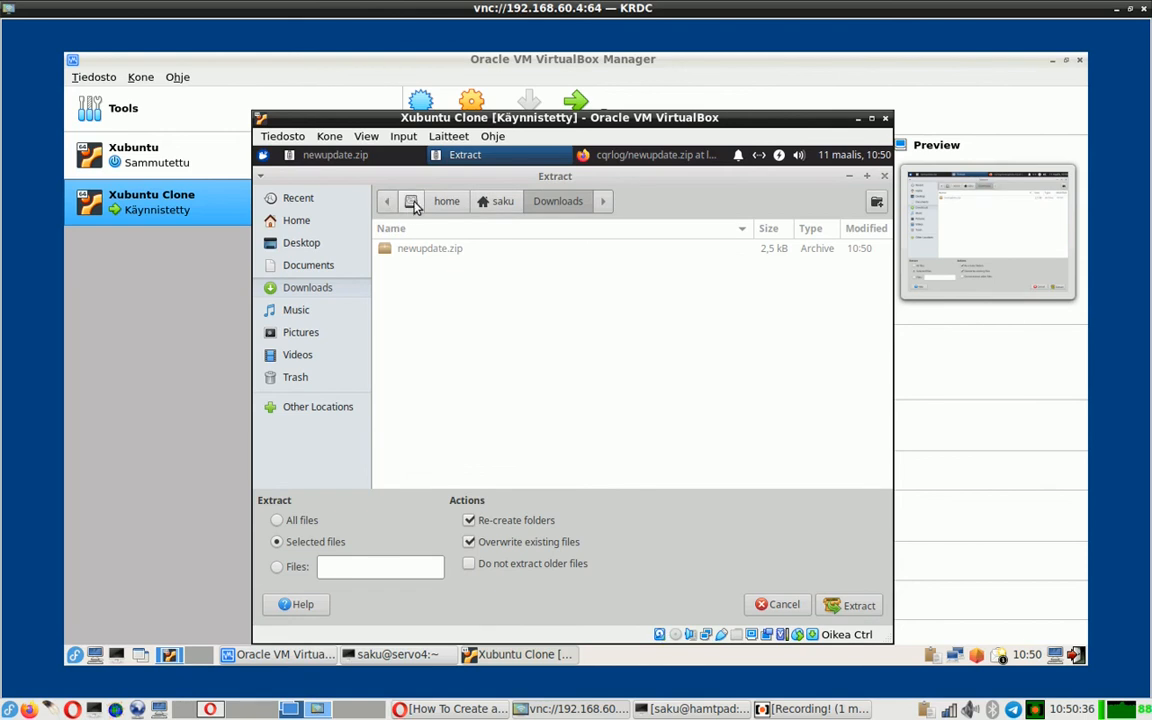
left_click(412, 203)
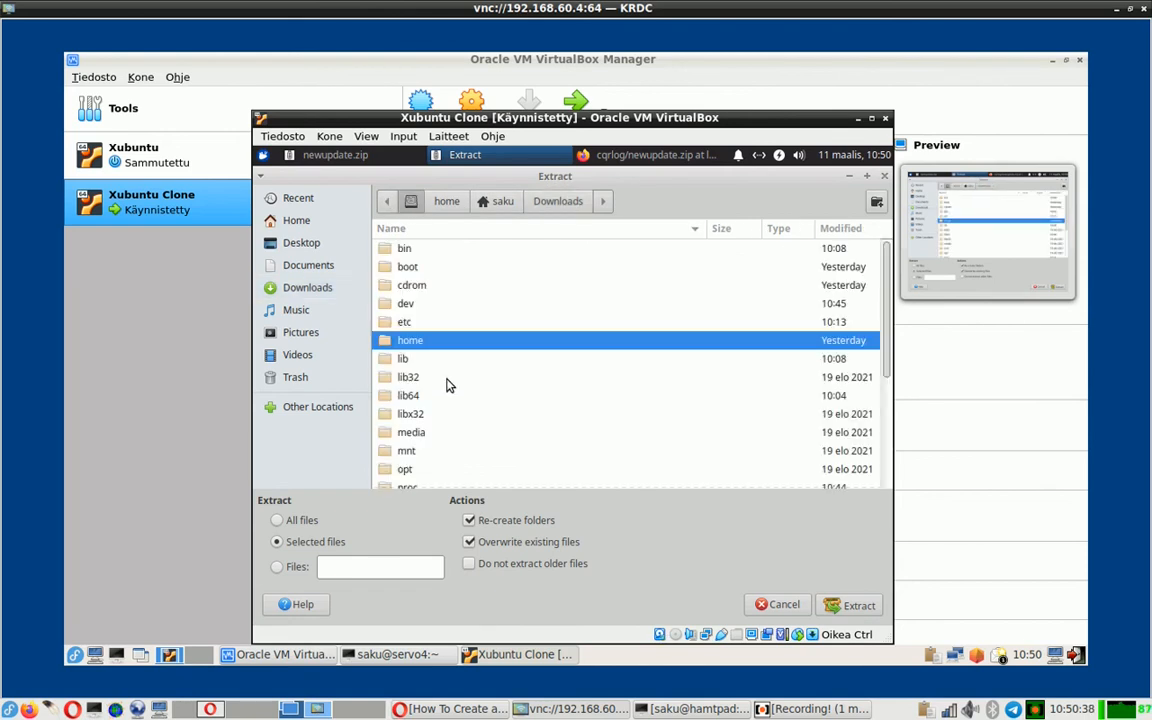
scroll(449, 400, "down", 1)
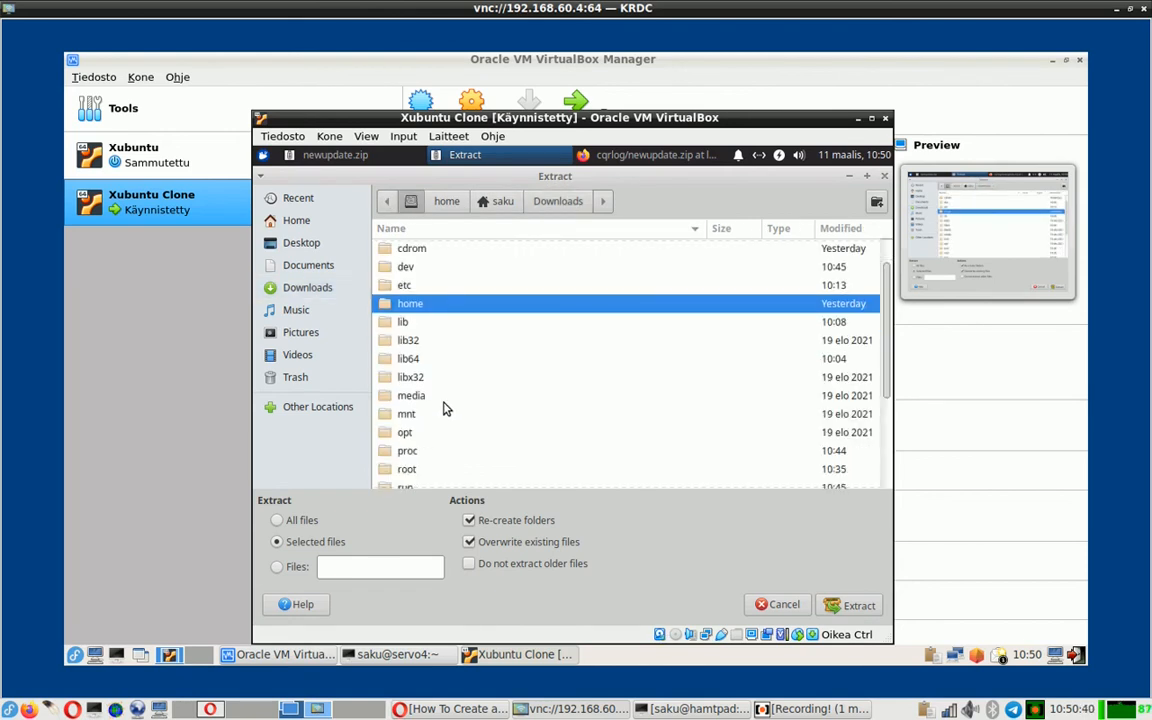
scroll(446, 409, "down", 4)
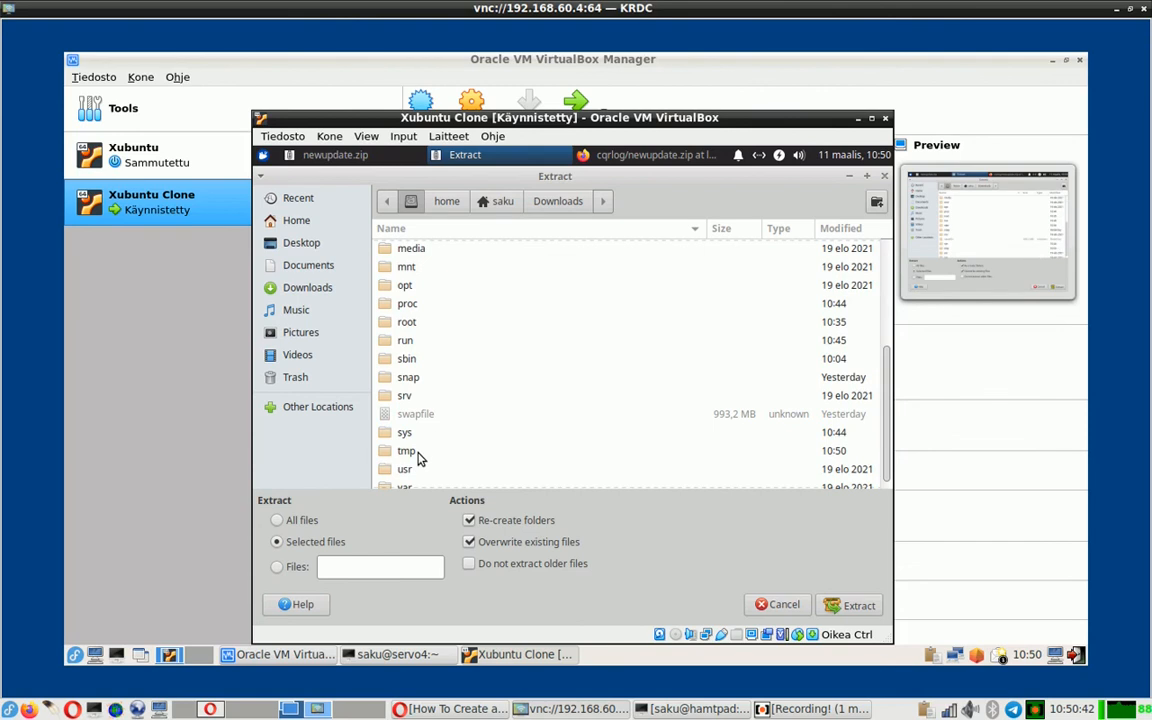
double_click(416, 453)
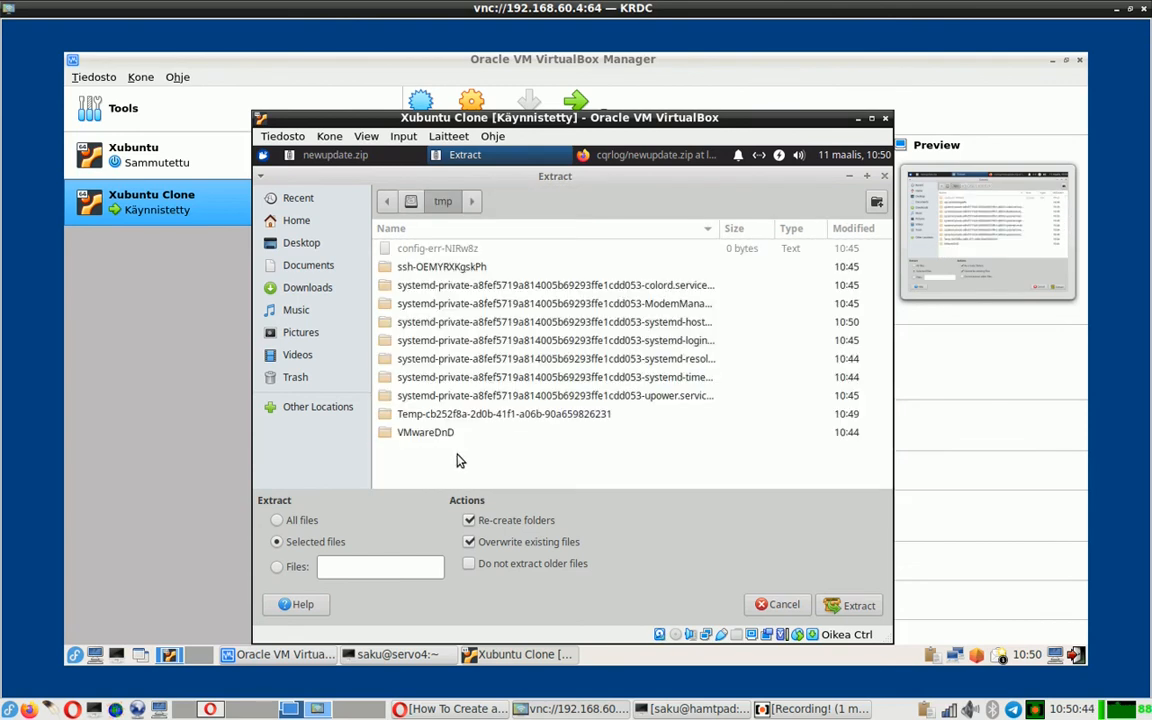
left_click(858, 605)
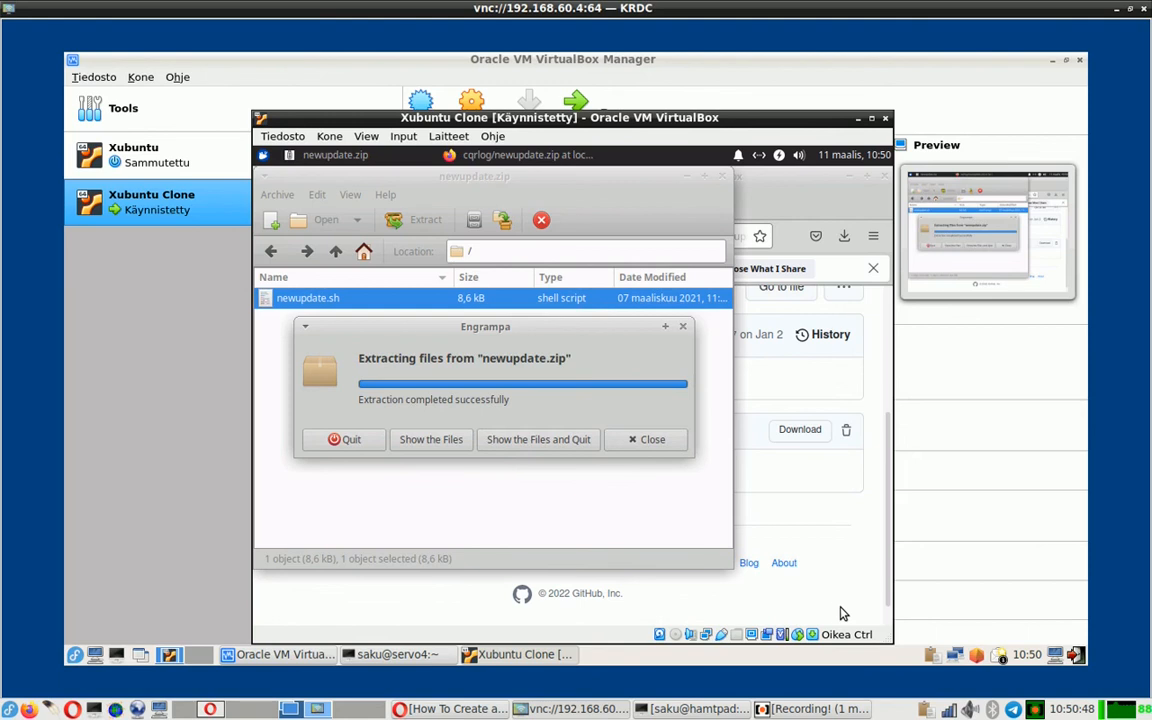
left_click(645, 440)
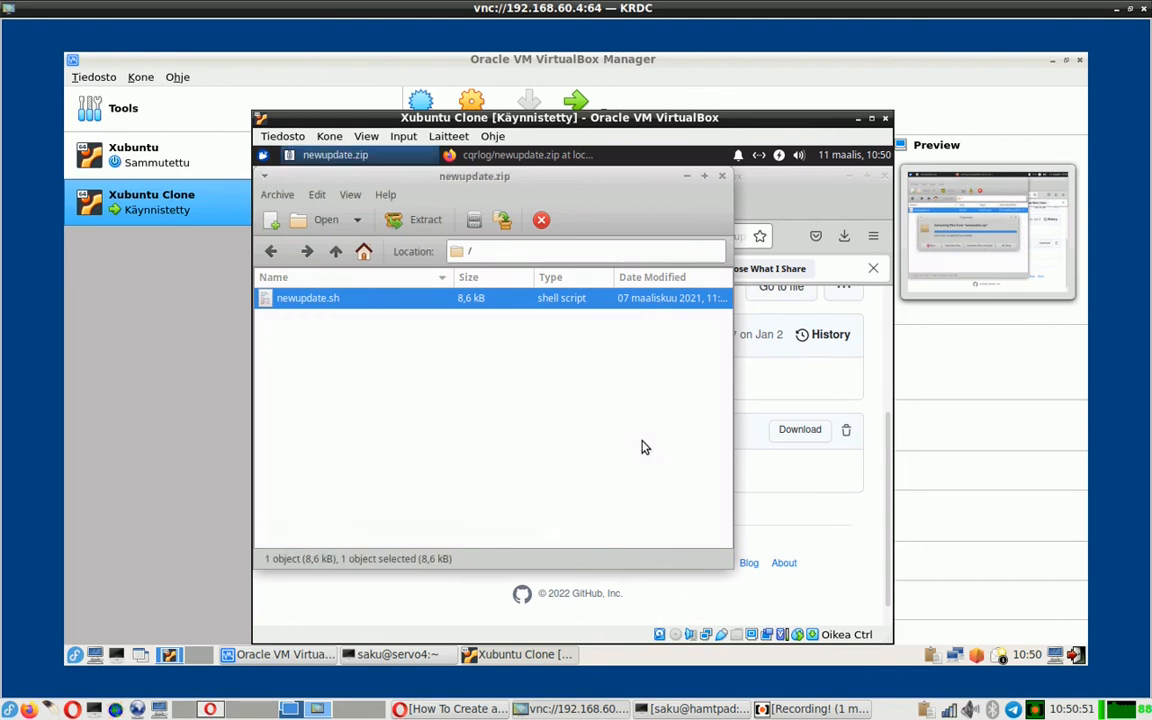
left_click(725, 176)
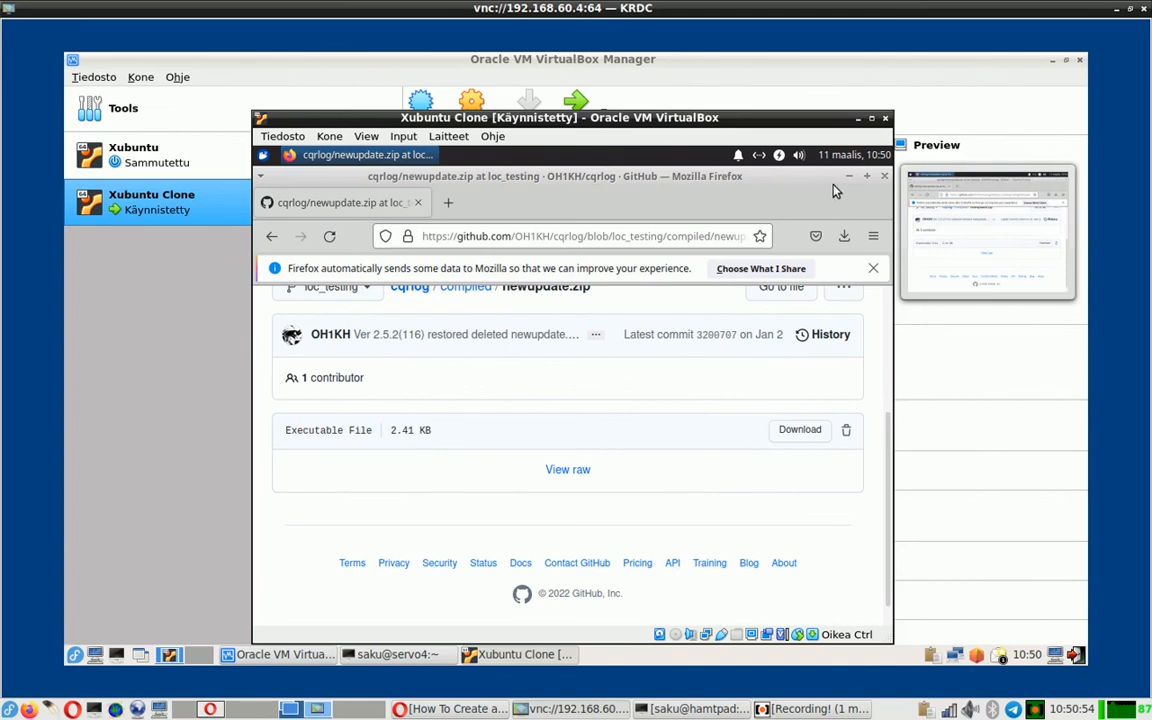
- Close Firefox and launch Terminal Emulator from the Whisker menu
left_click(884, 177)
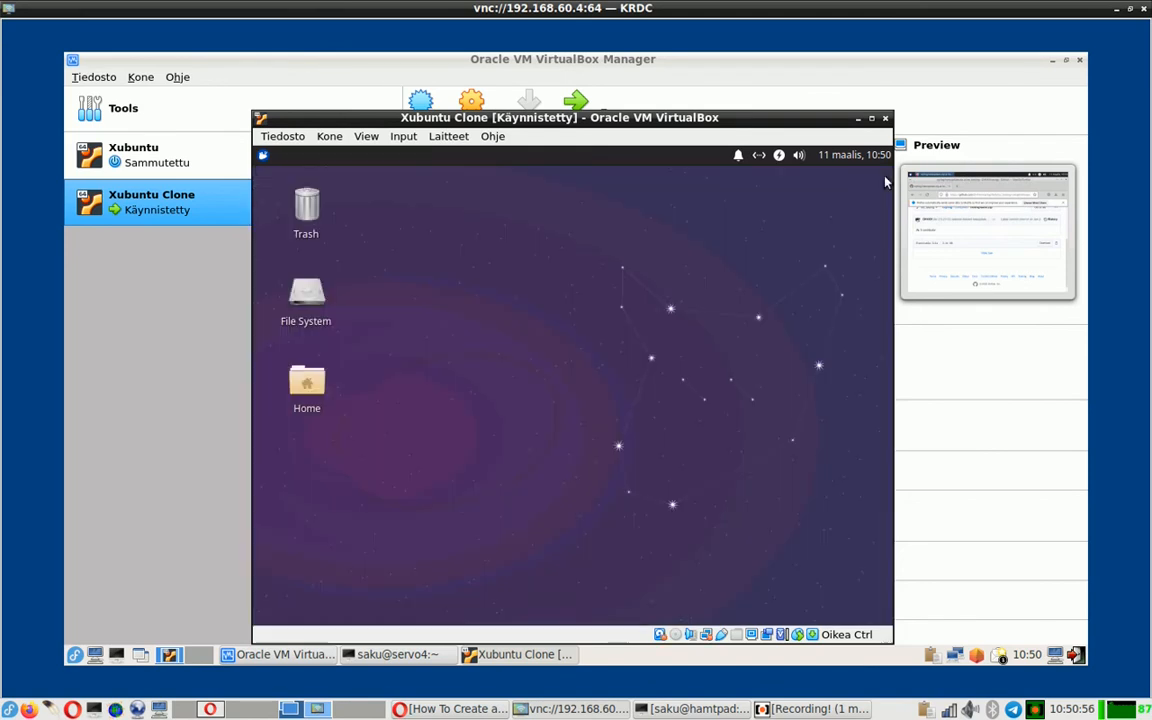
left_click(284, 136)
left_click(434, 361)
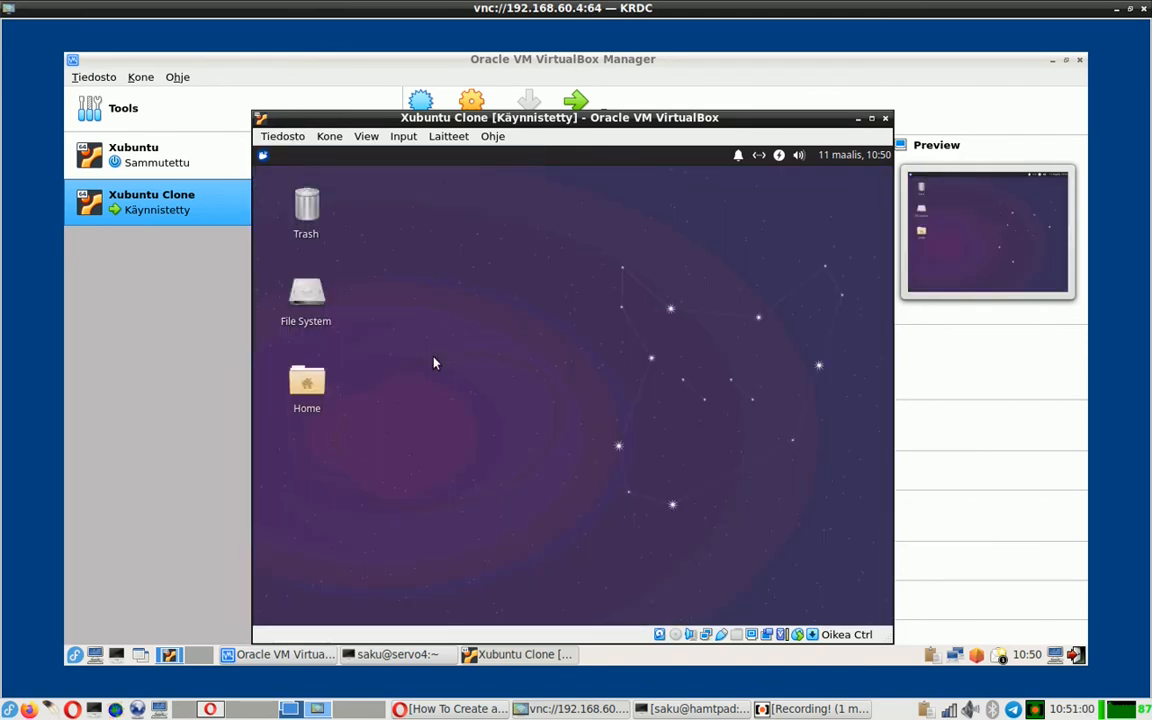
left_click(263, 157)
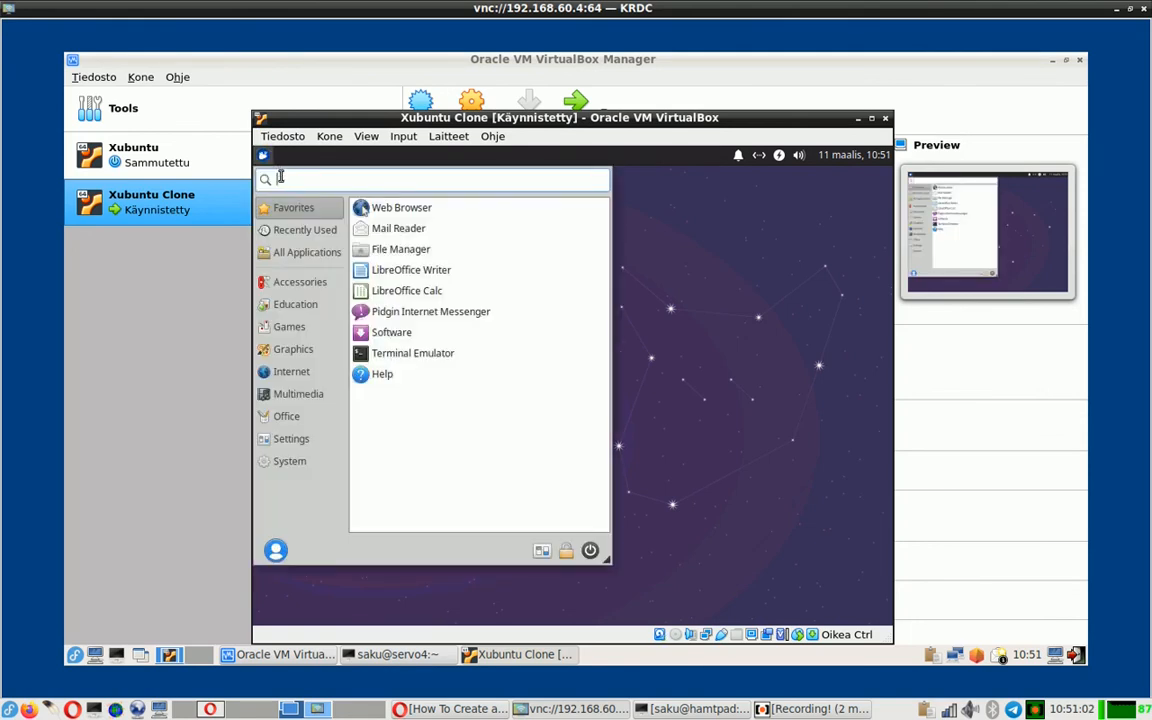
left_click(383, 355)
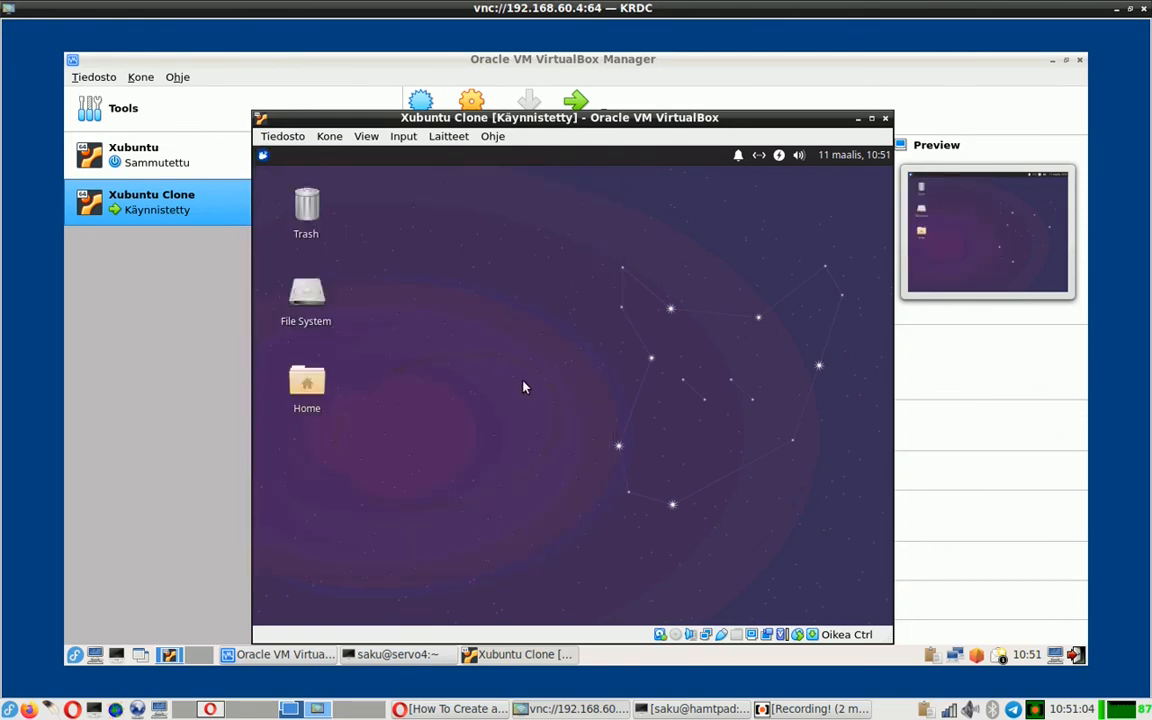
- Change to /tmp, list its files, and run ./newupdate.sh
type("cd ")
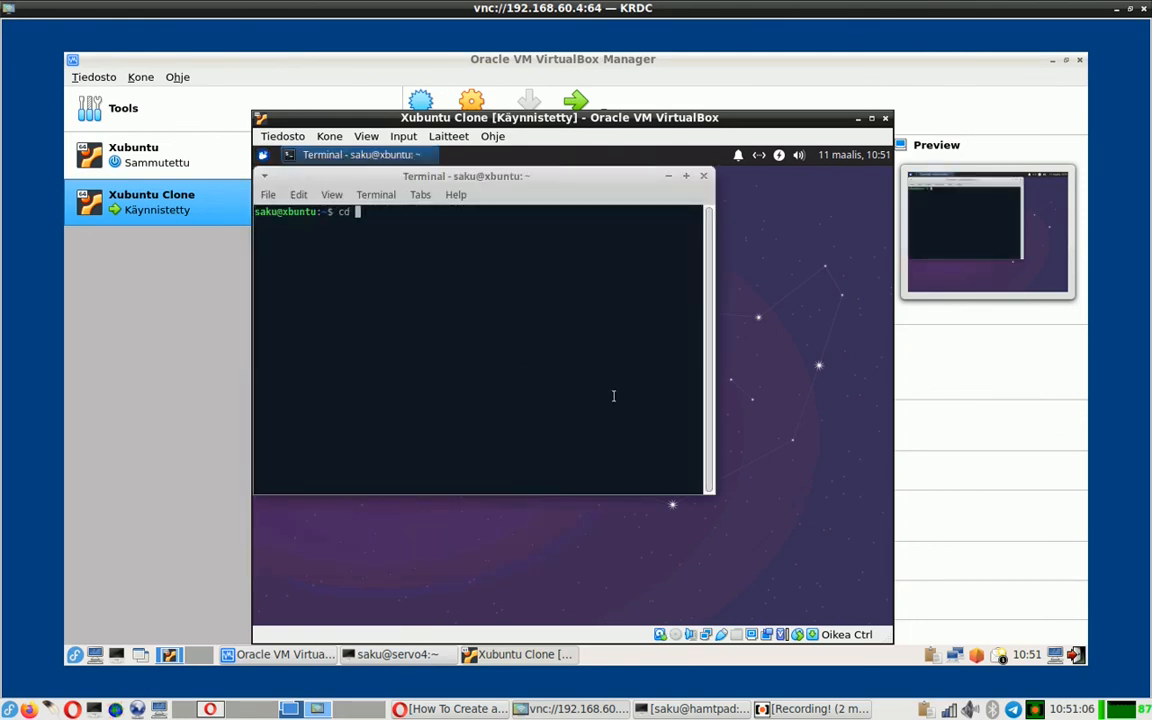
type("/tmp")
key("Return")
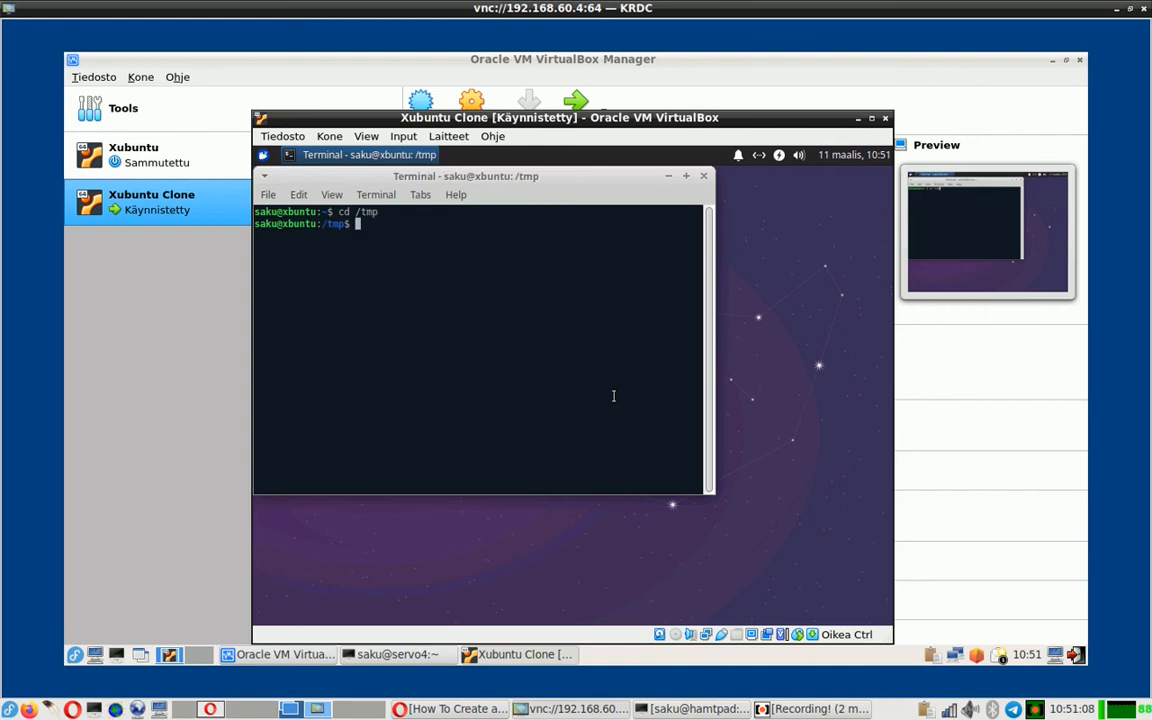
type("ls")
key("Return")
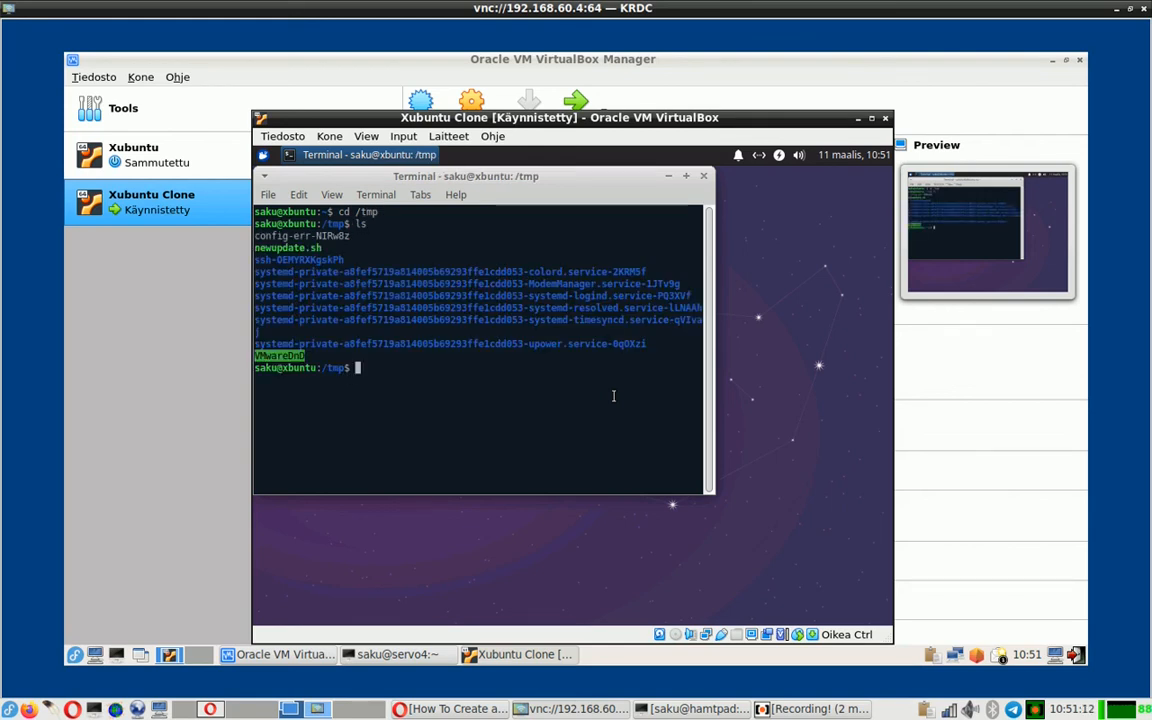
type("./newupdate.sh")
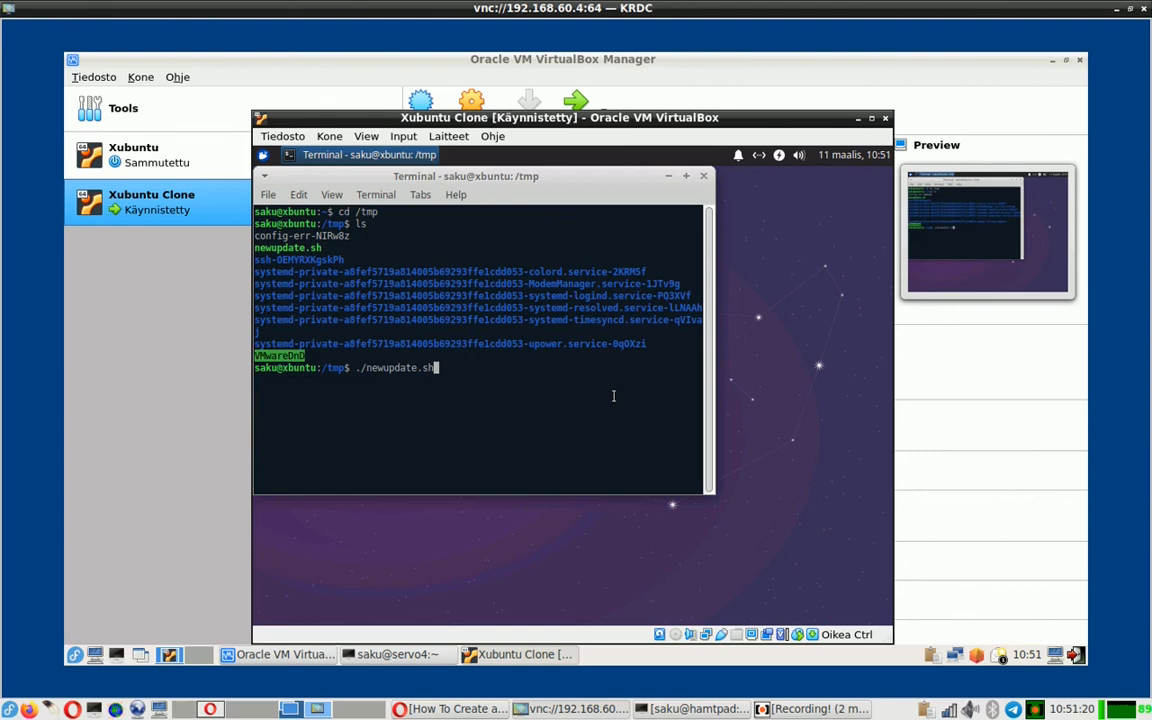
key("Return")
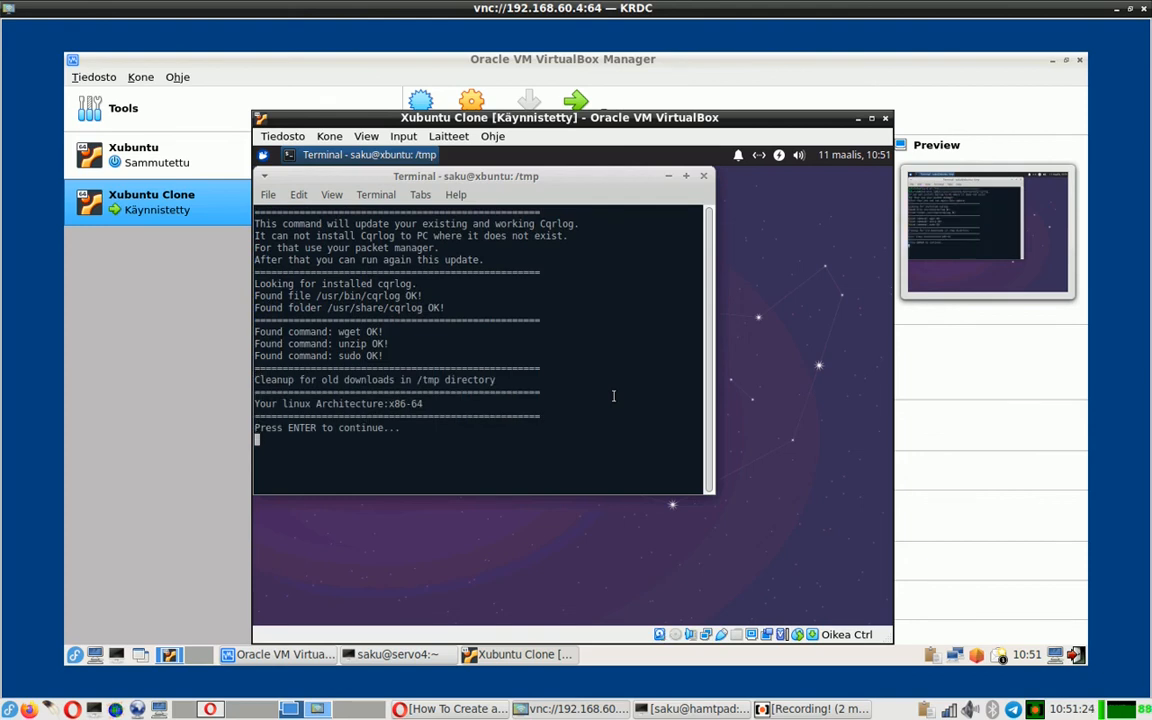
- Answer option 1 (64bit official Gtk2) and y for help files, then authorise with the sudo password
key("Return")
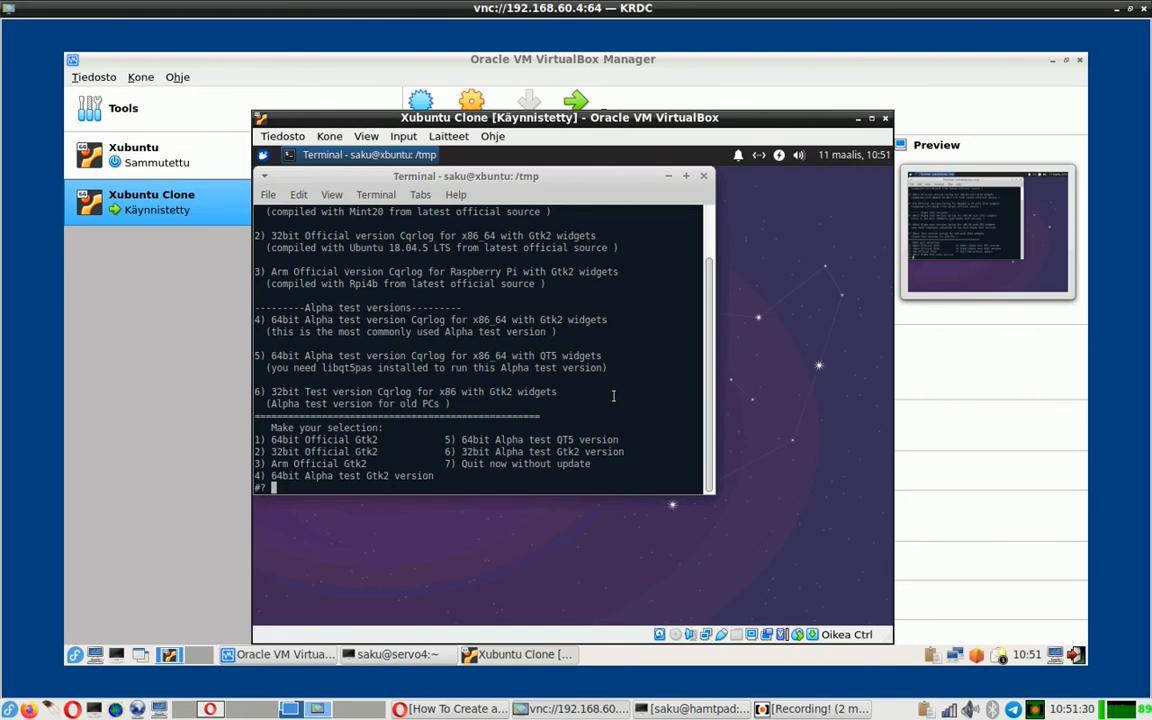
type("1")
key("Return")
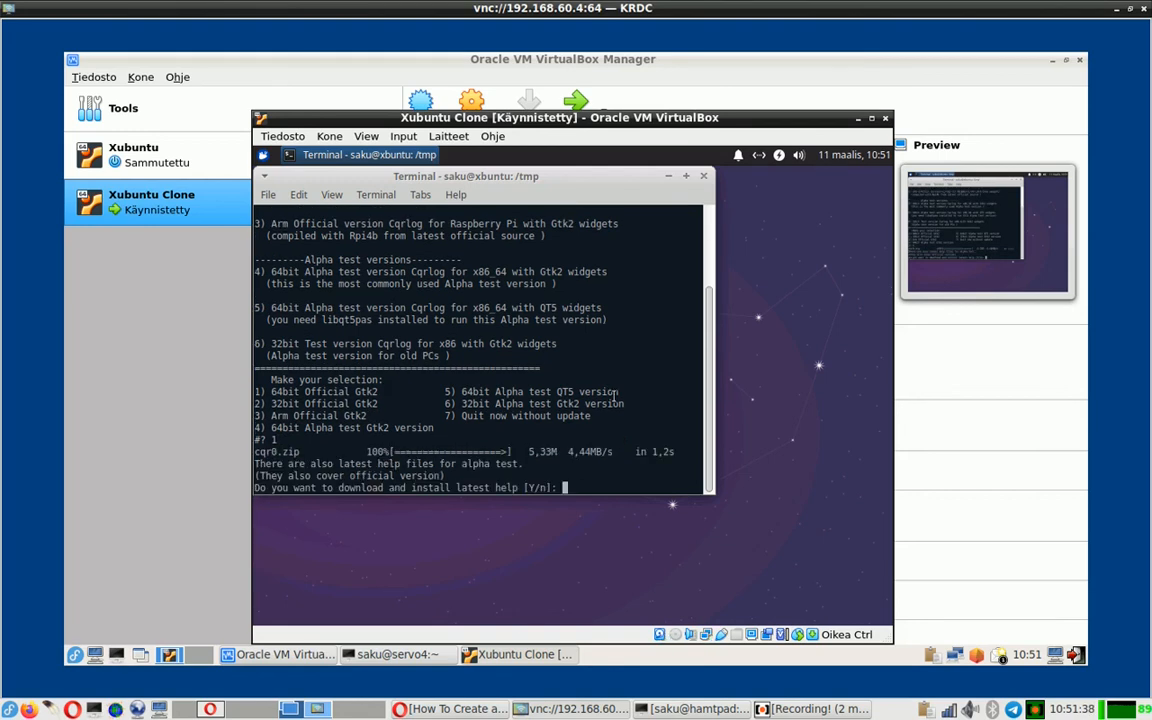
type("y")
key("Return")
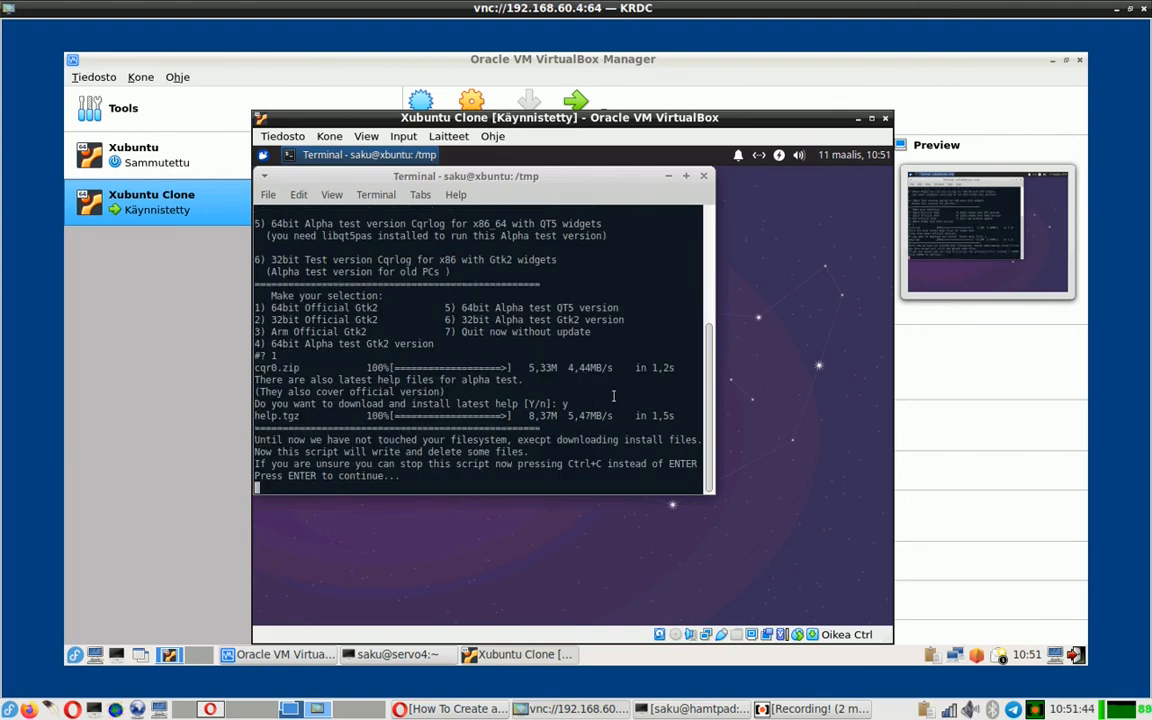
key("Return")
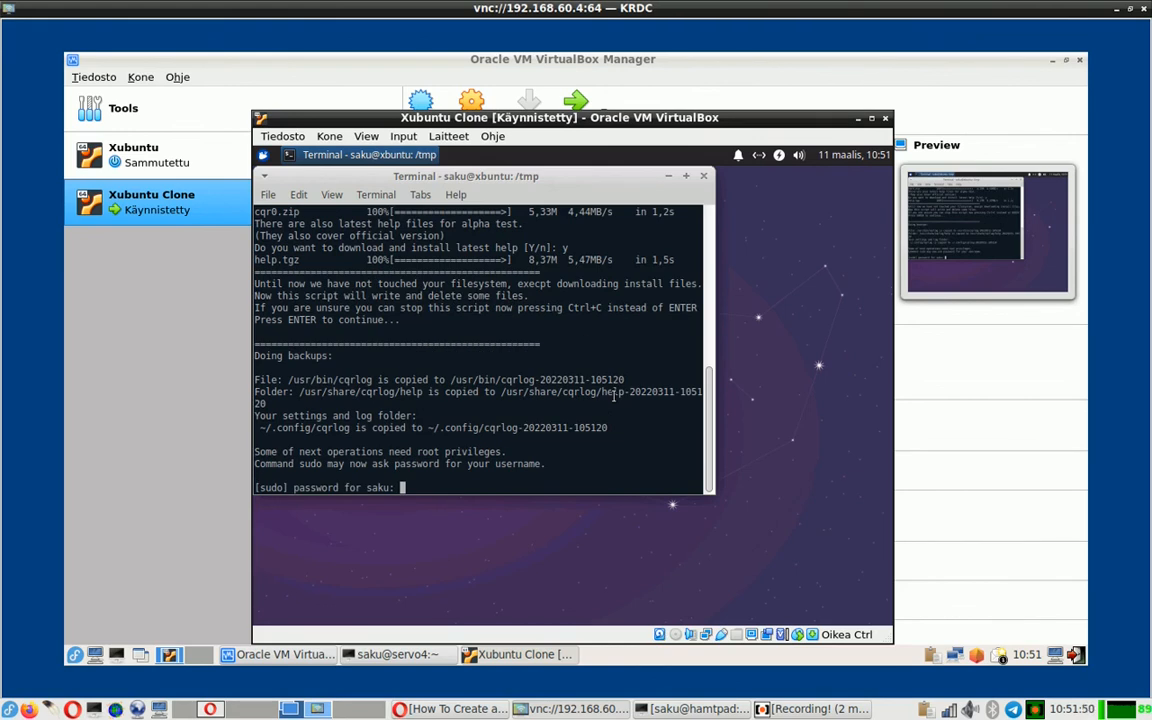
key("Return")
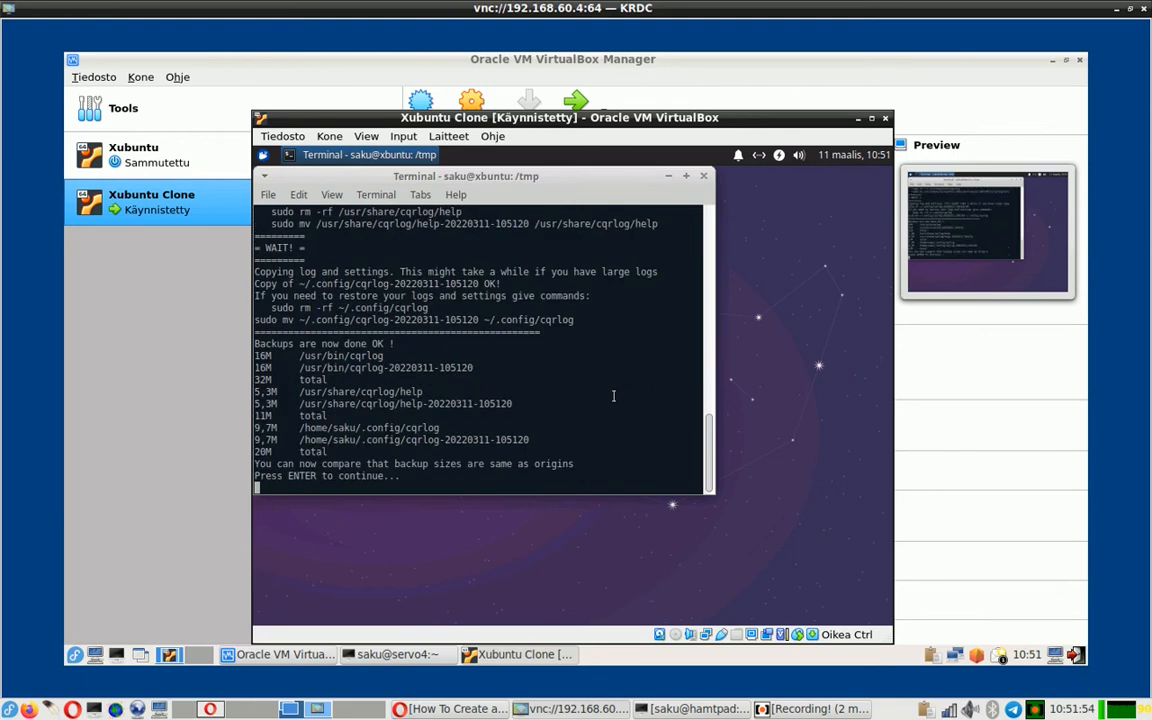
key("Return")
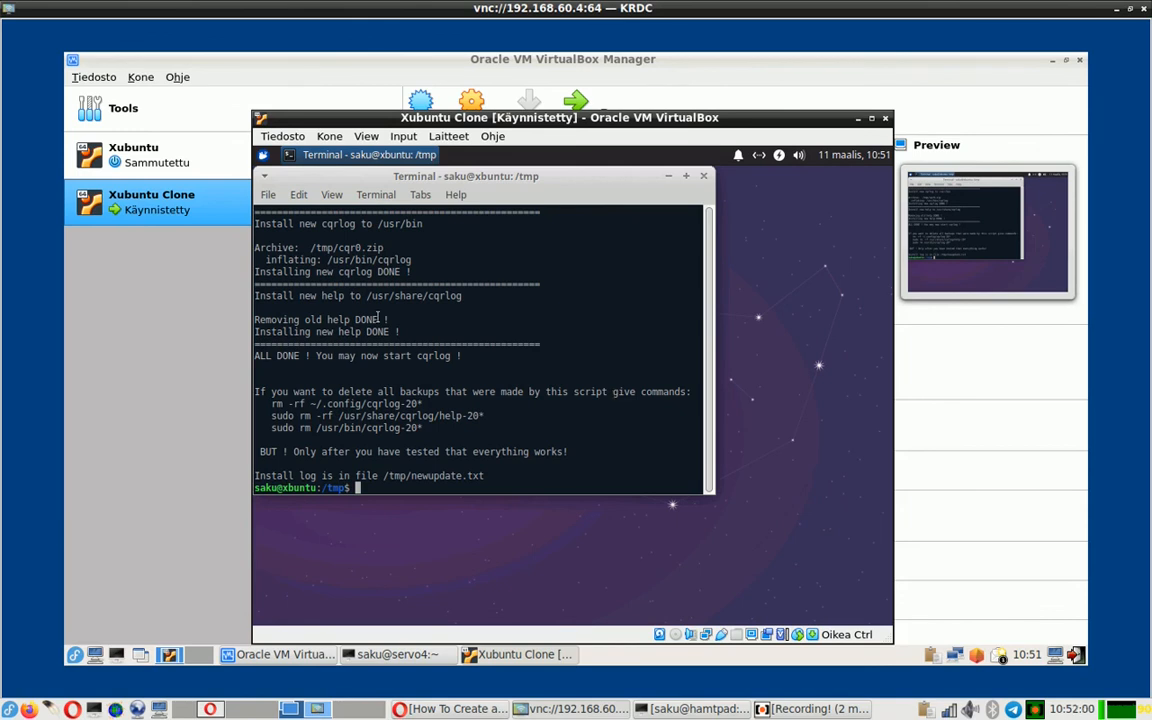
- Launch CQRLOG from All Applications and dismiss the database connection error
left_click(263, 156)
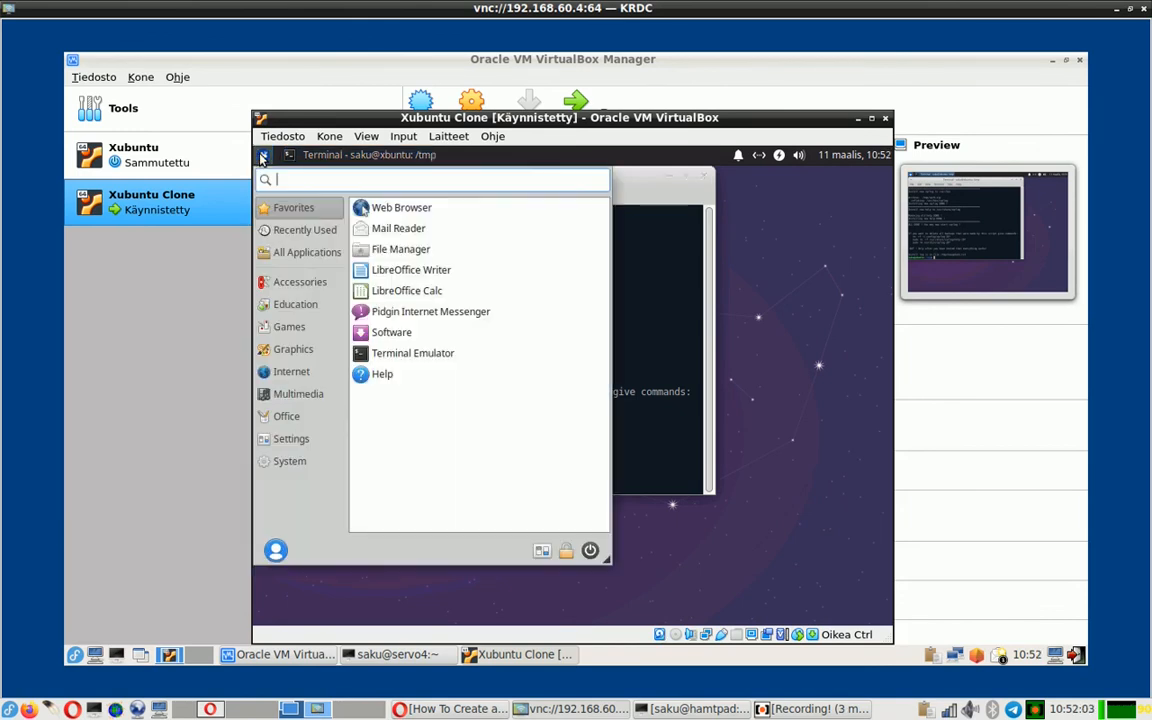
left_click(316, 253)
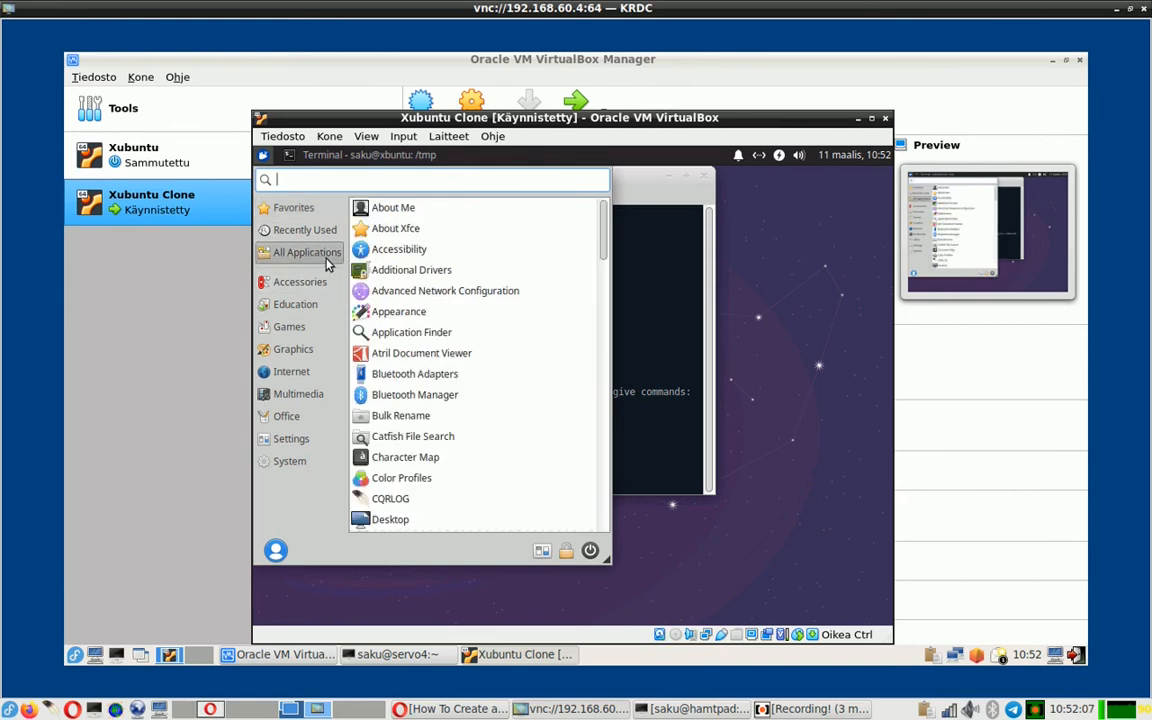
left_click(452, 505)
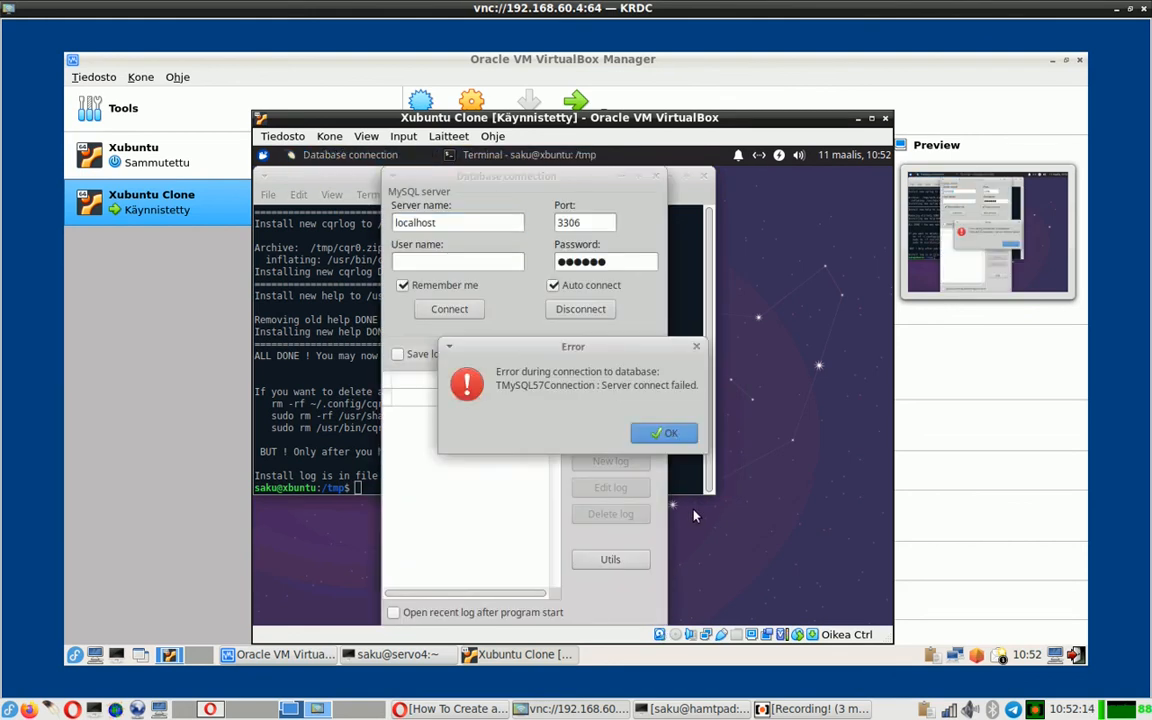
left_click(679, 437)
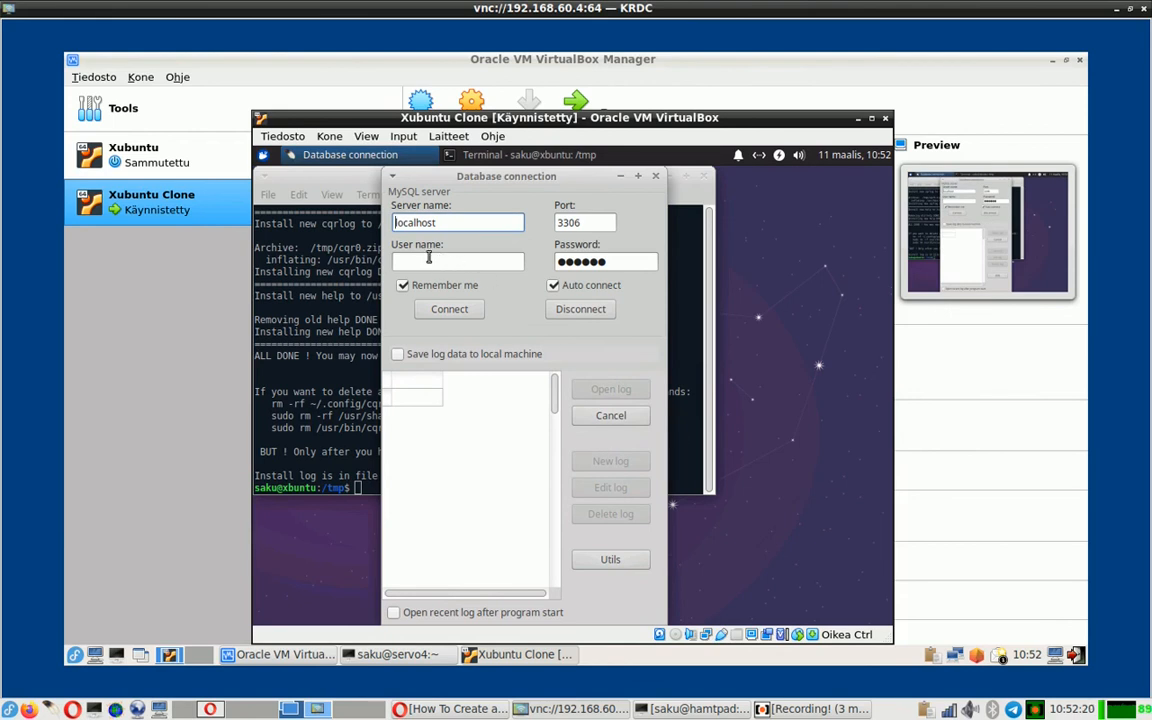
- Connect to MySQL as user cqrlog, replacing the saved password with the account password
left_click(466, 261)
type("c")
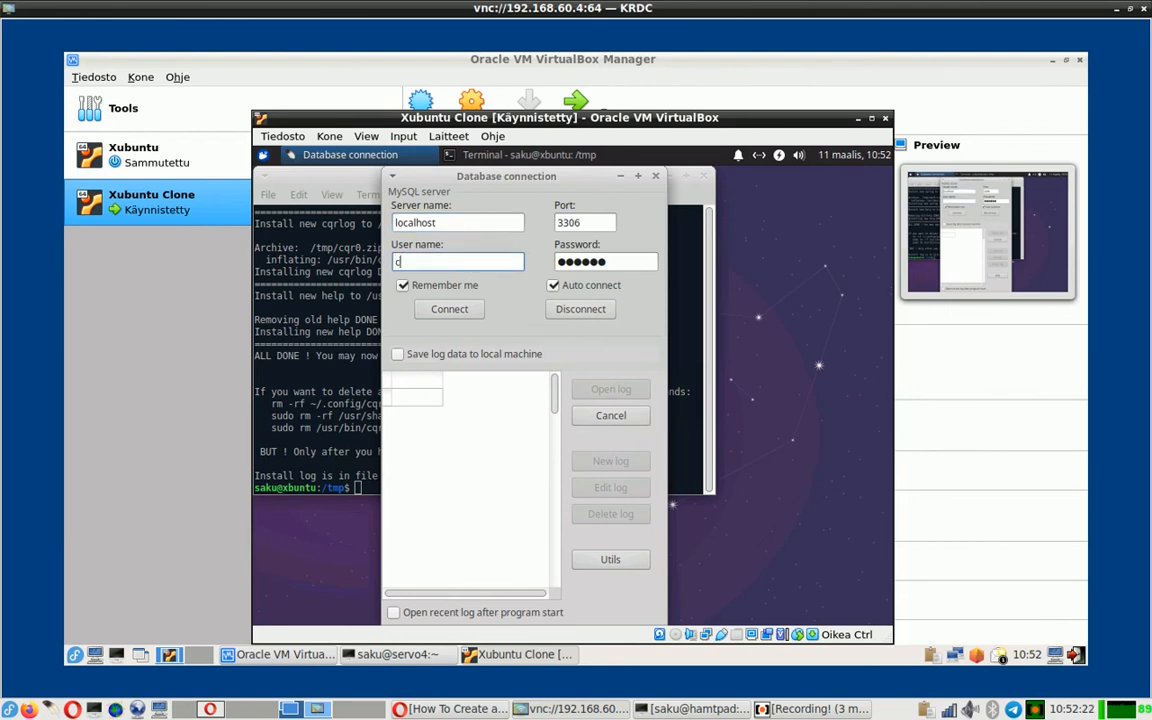
type("qrlog")
left_click_drag(611, 262, 530, 263)
type("●●●●●●")
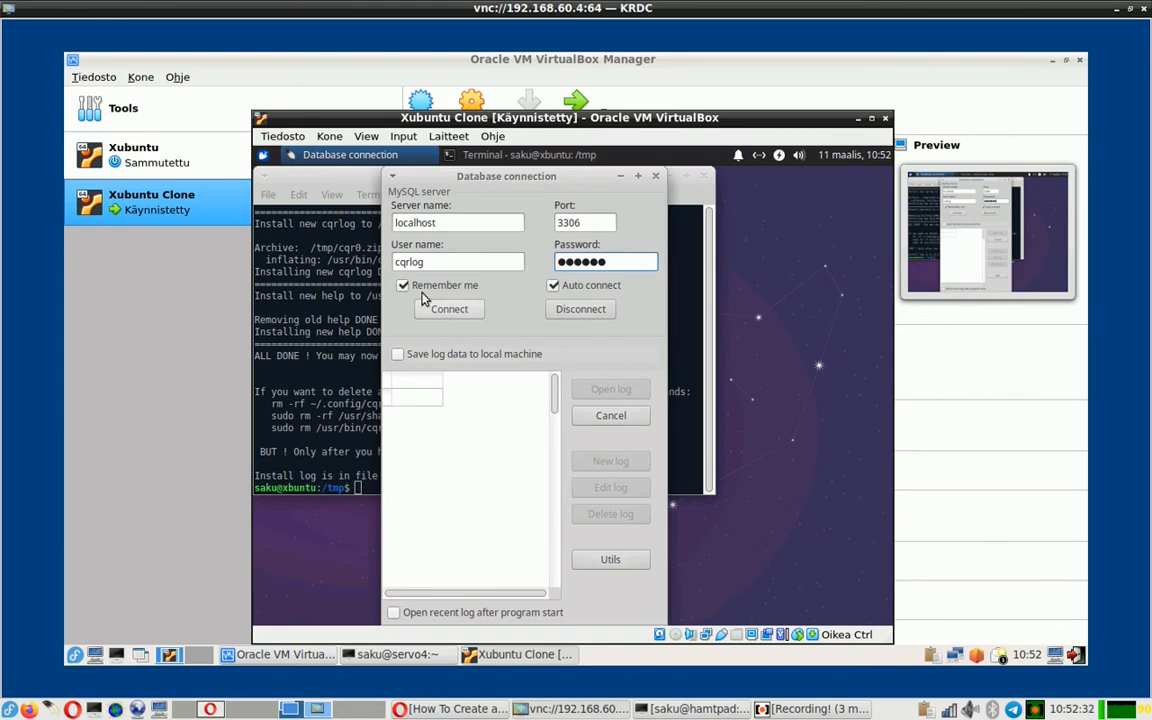
left_click(452, 314)
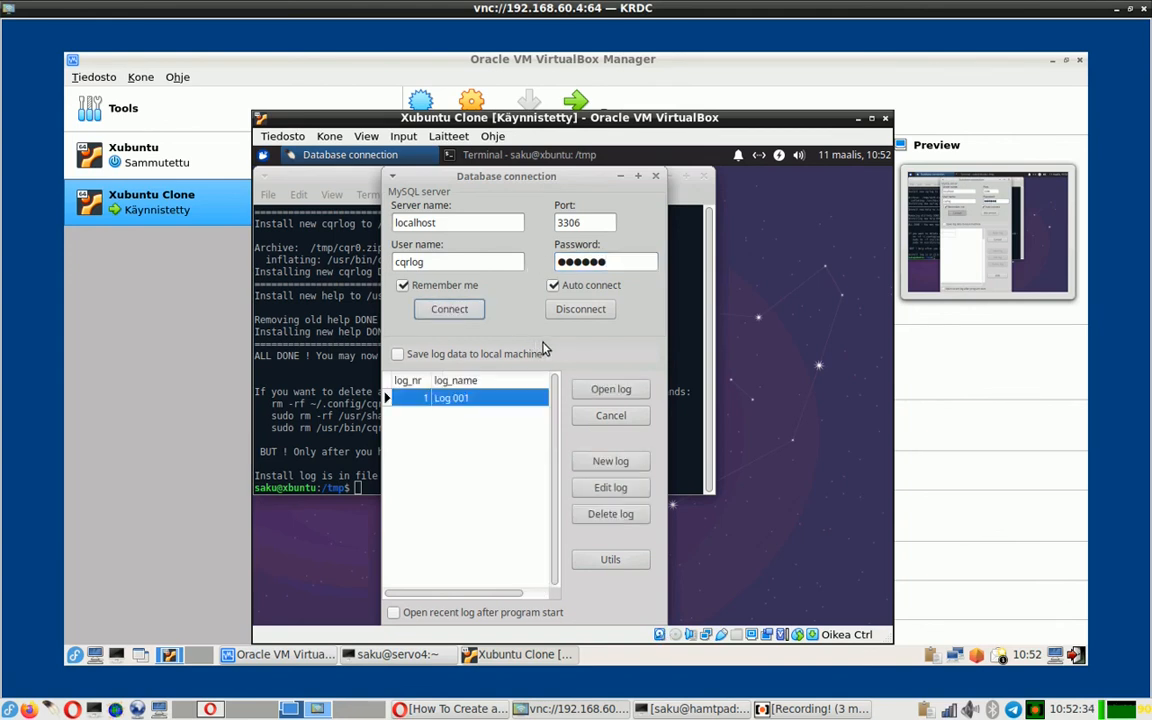
- Open Log 001 and close the changelog that appears
left_click(614, 391)
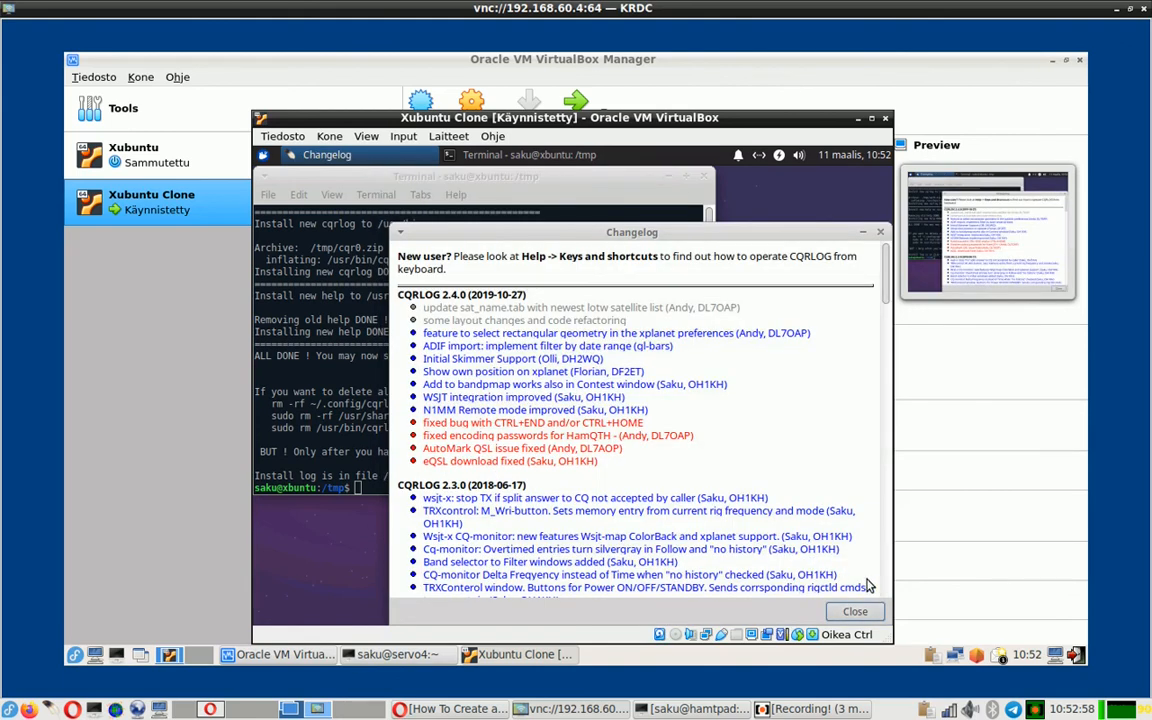
left_click(855, 611)
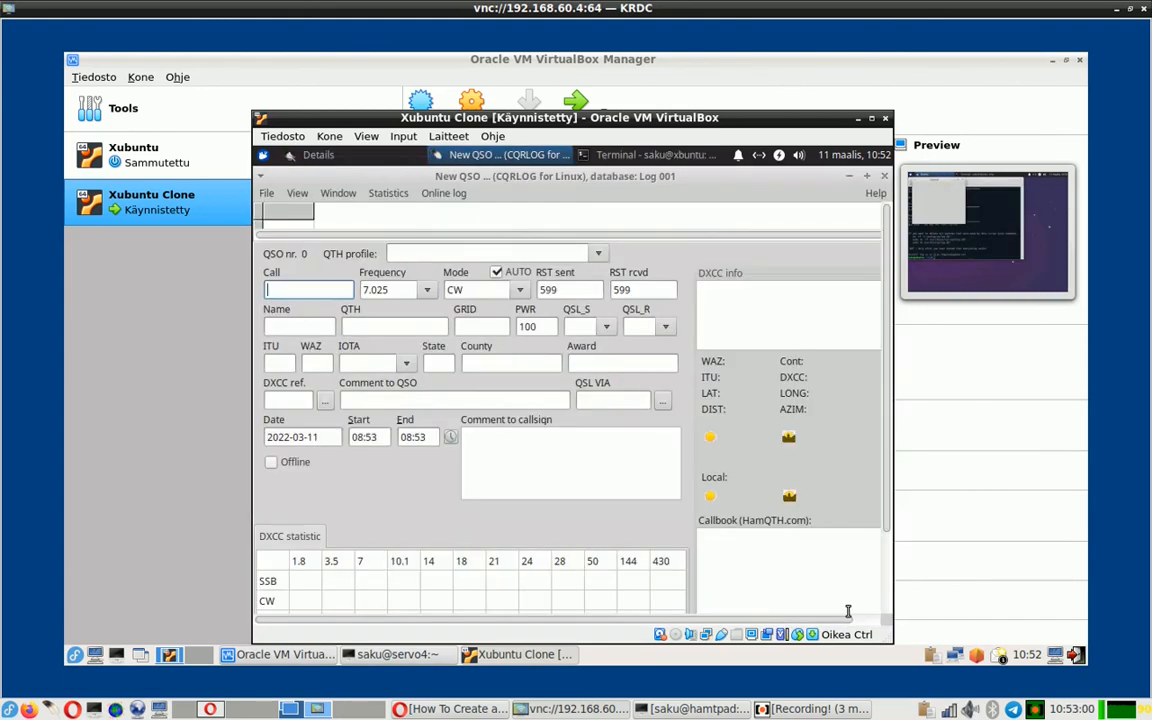
- Confirm the TE1ST QSO in the version 2.5.2 QSO list, close it, and quit CQRLOG
left_click(338, 195)
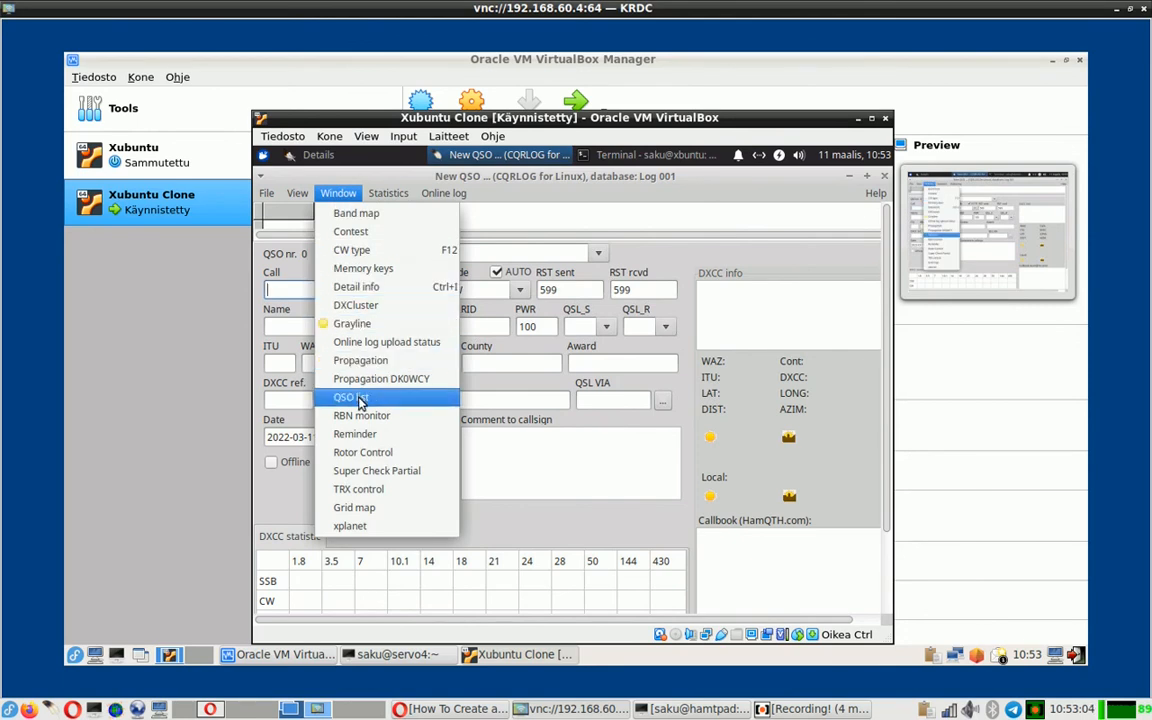
left_click(358, 398)
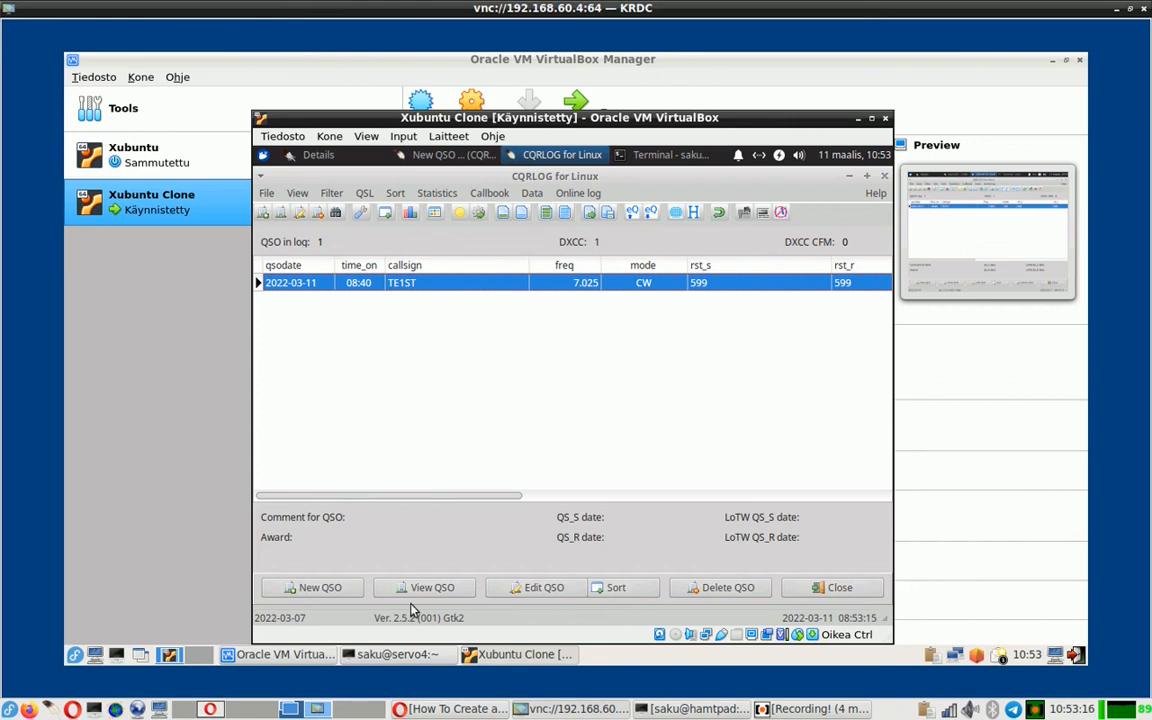
left_click(838, 588)
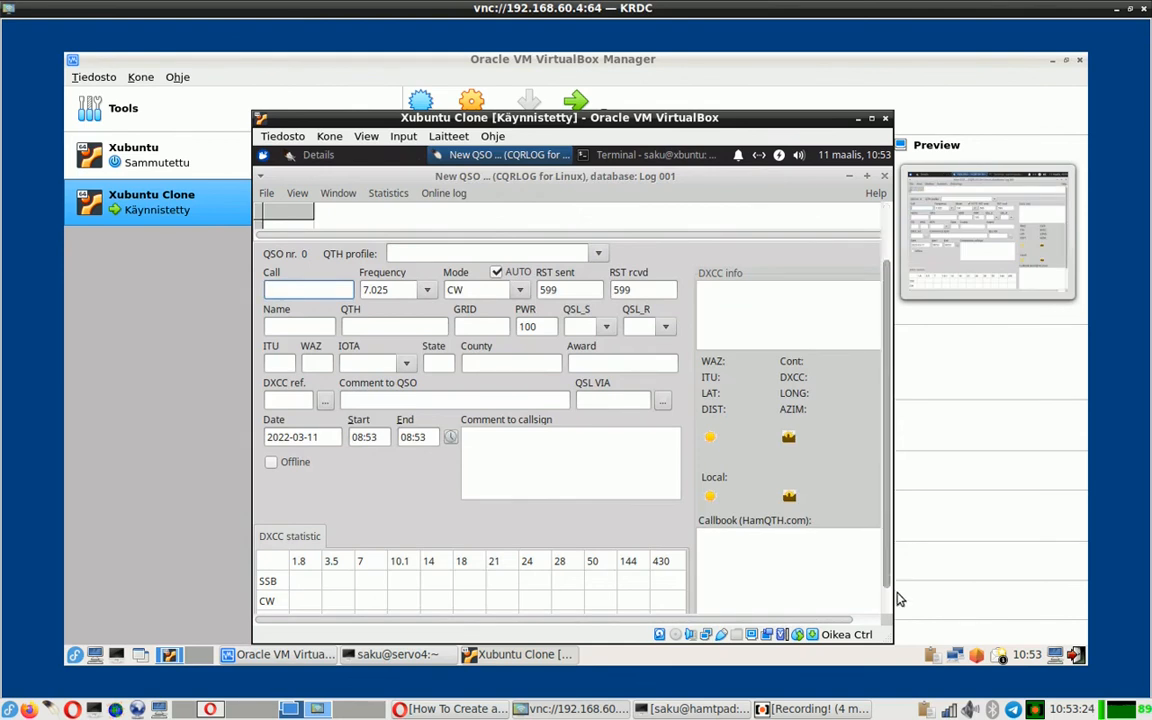
scroll(800, 560, "down", 3)
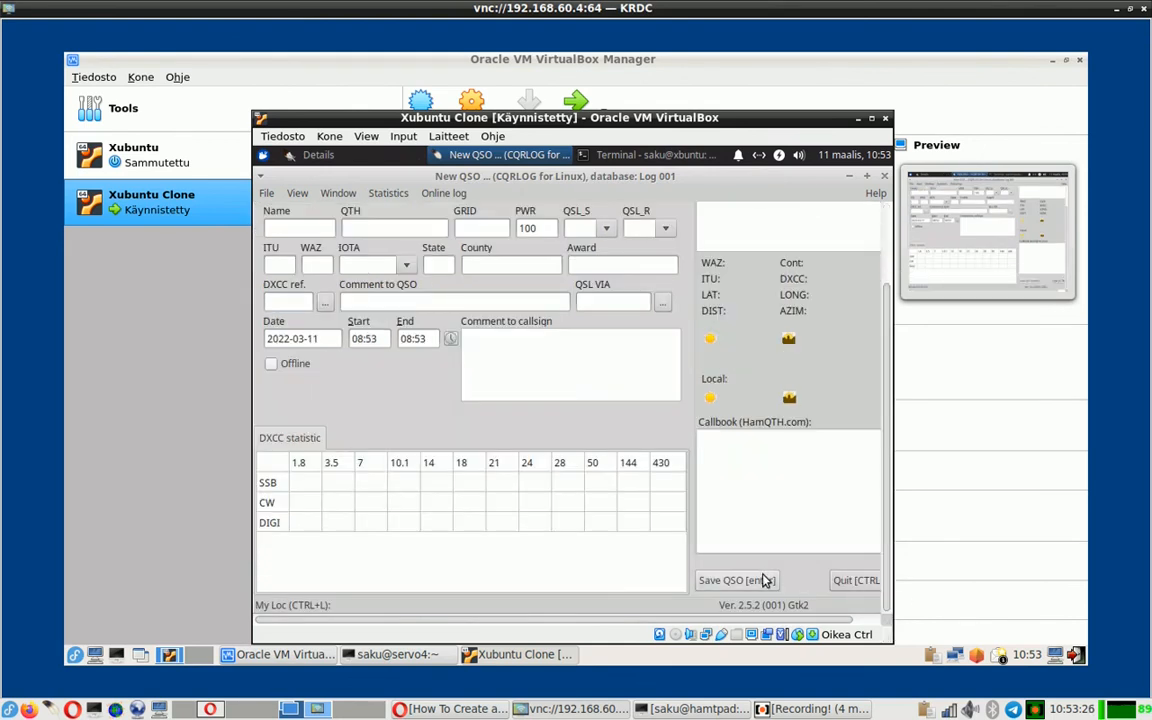
left_click(847, 583)
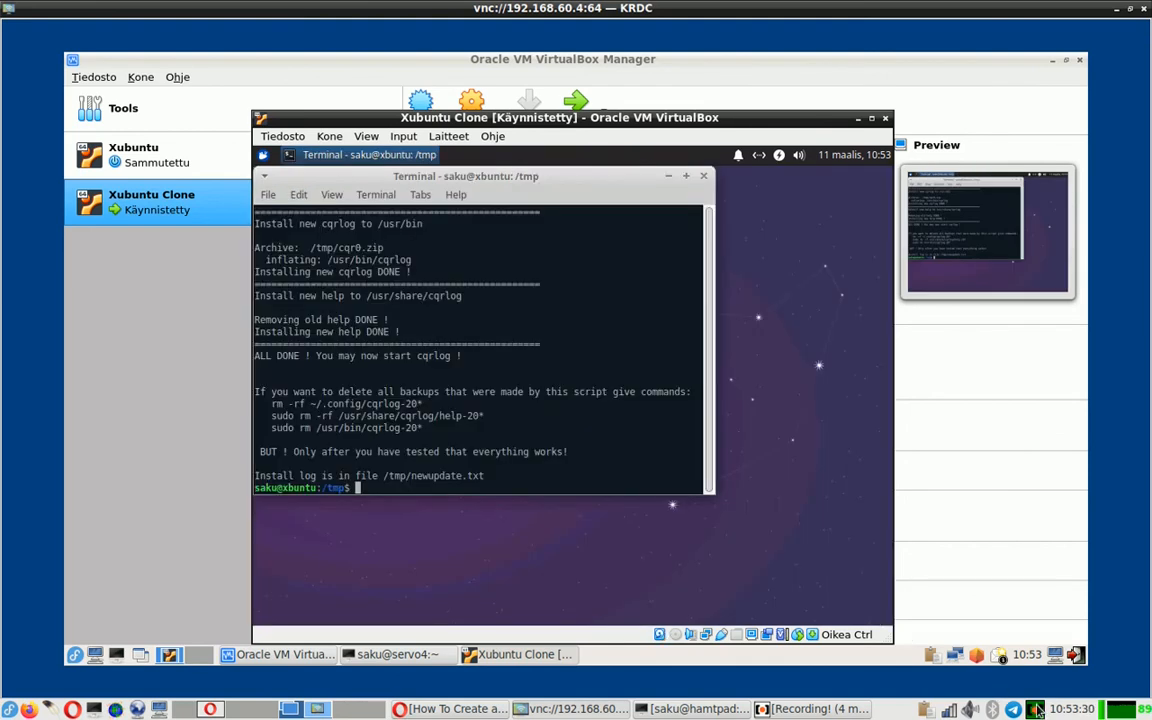